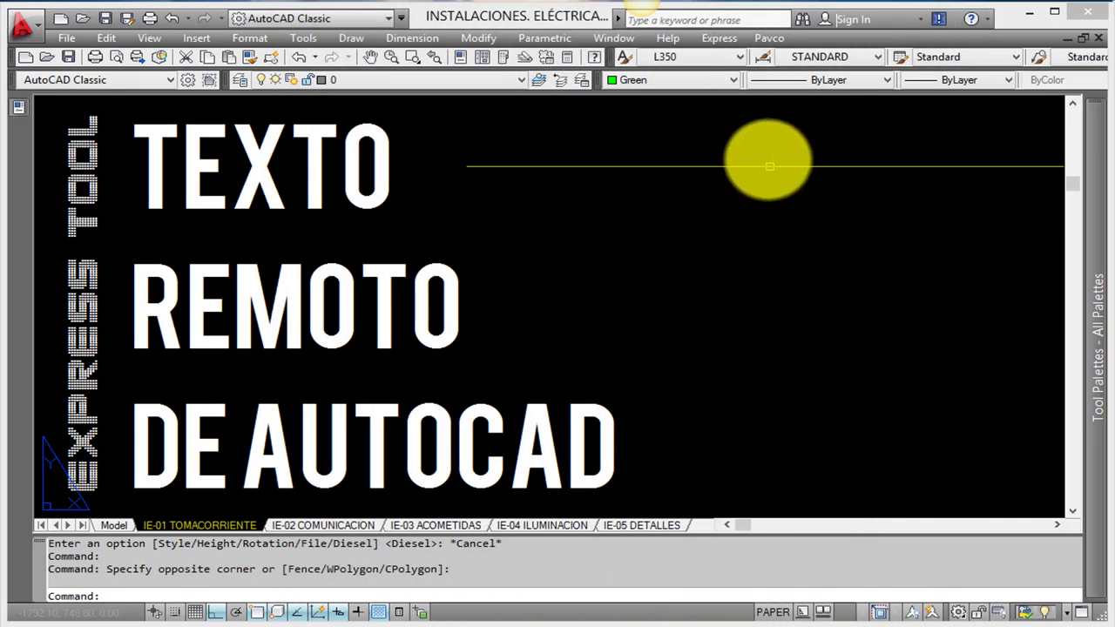
# Open the Express menu on the menu bar to list the Express Tools categories
pyautogui.click(714, 40)
pyautogui.moveTo(738, 59)
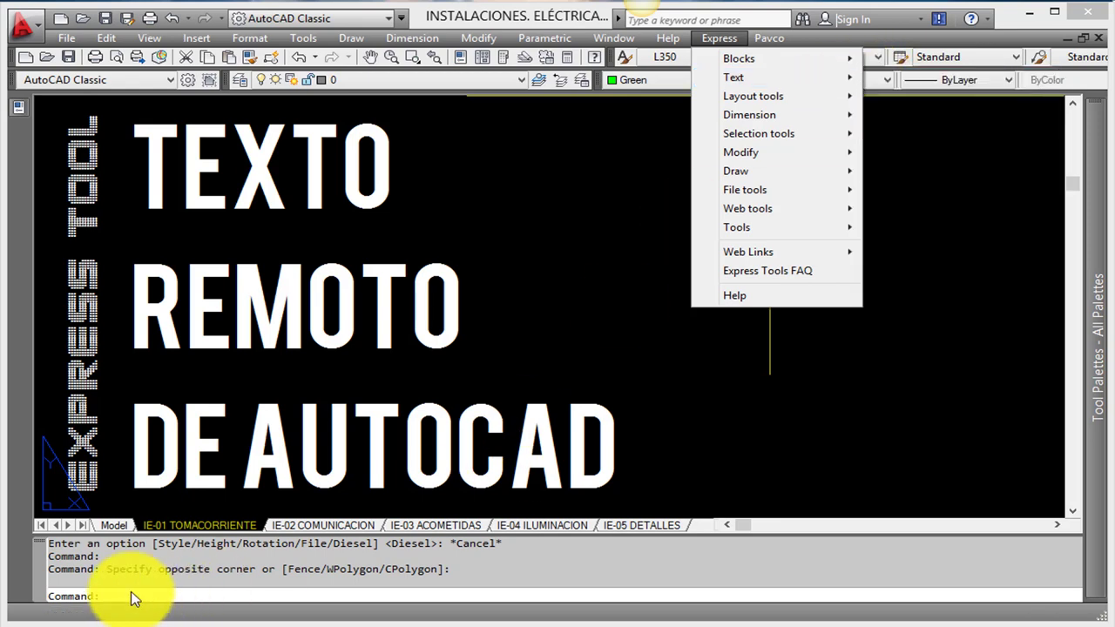
# Dismiss the Express menu and start the RTEXT remote text command
pyautogui.click(126, 593)
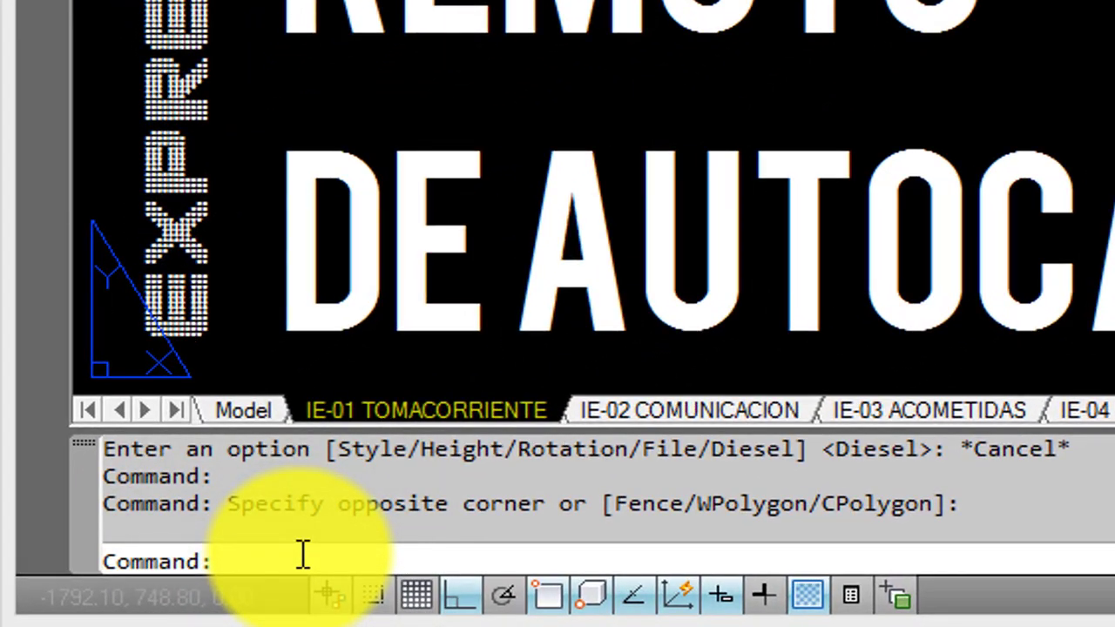
pyautogui.write('R')
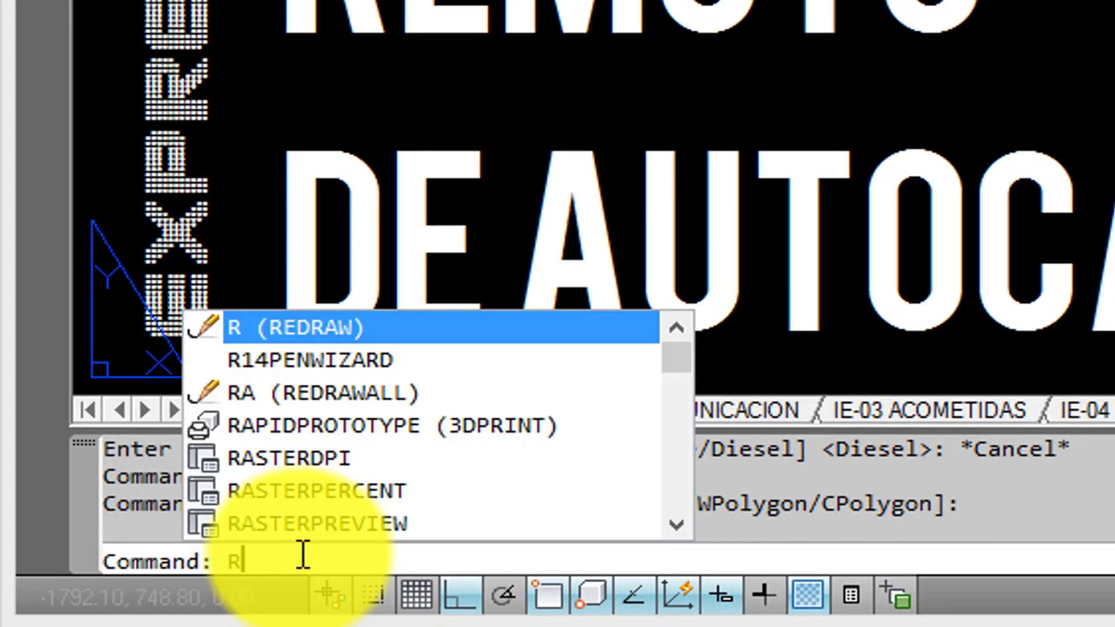
pyautogui.write('TEXT')
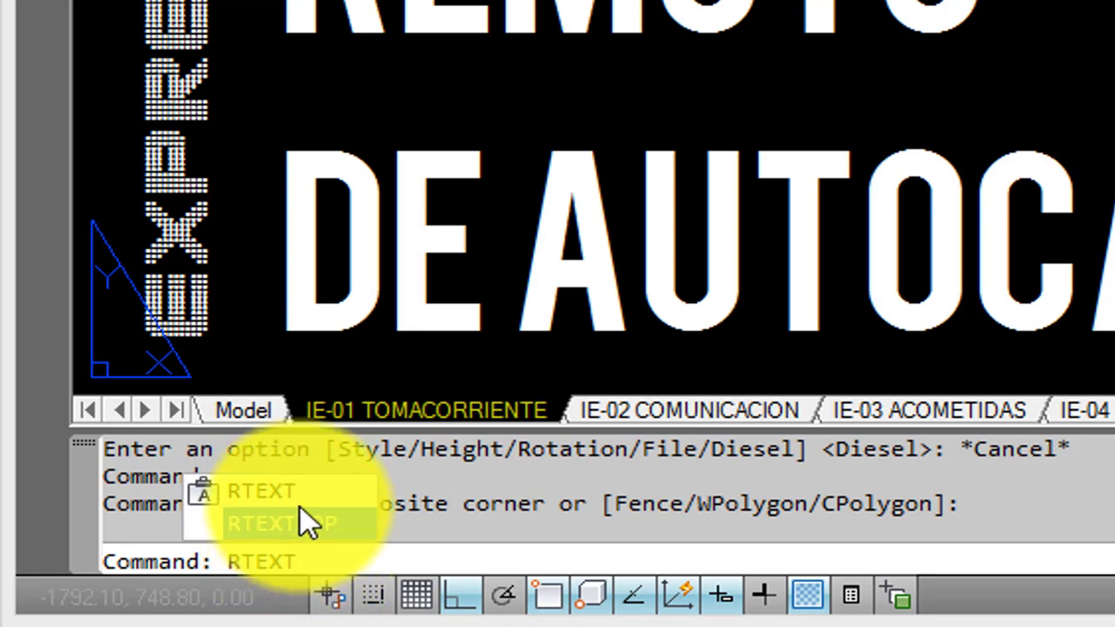
pyautogui.click(255, 497)
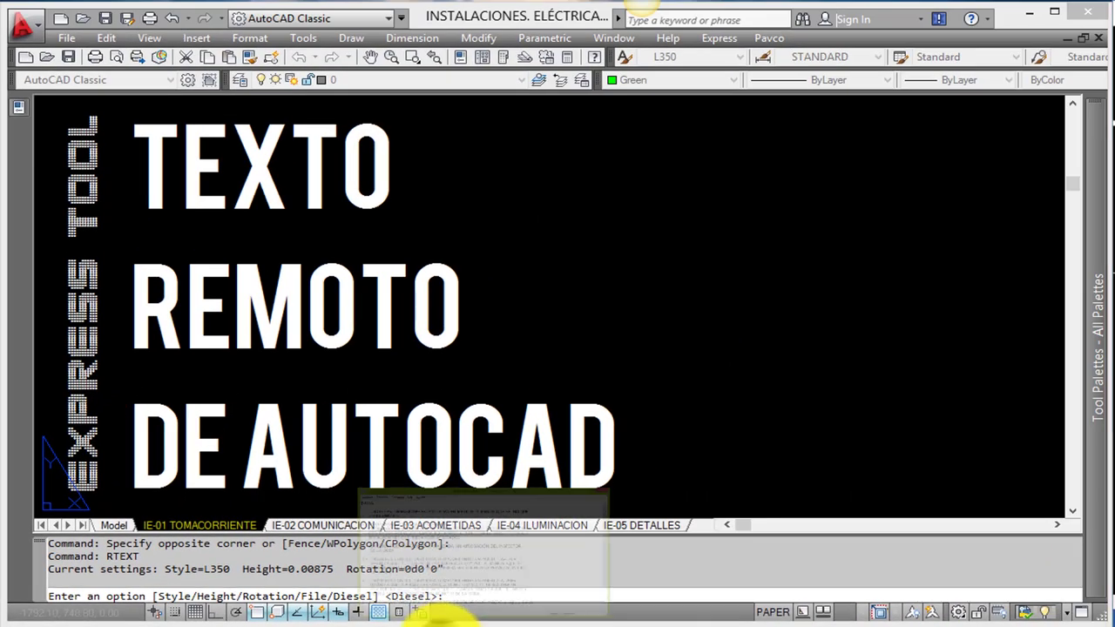
pyautogui.click(473, 577)
pyautogui.moveTo(492, 167)
pyautogui.mouseDown()
pyautogui.moveTo(568, 138)
pyautogui.moveTo(551, 123)
pyautogui.mouseUp()
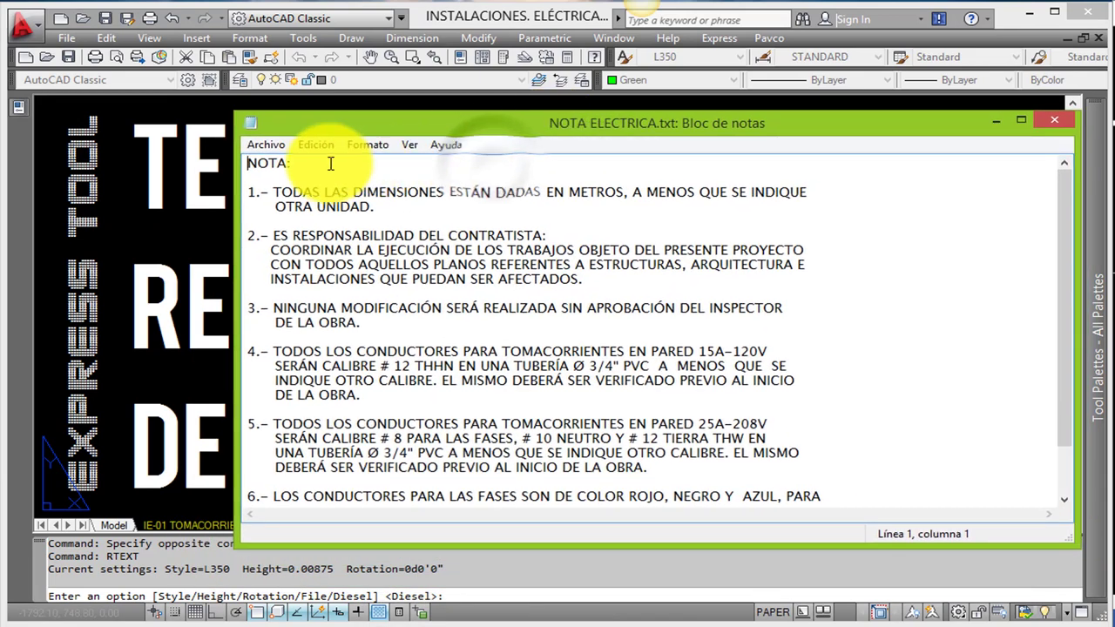
pyautogui.scroll(-1, 1071, 226)
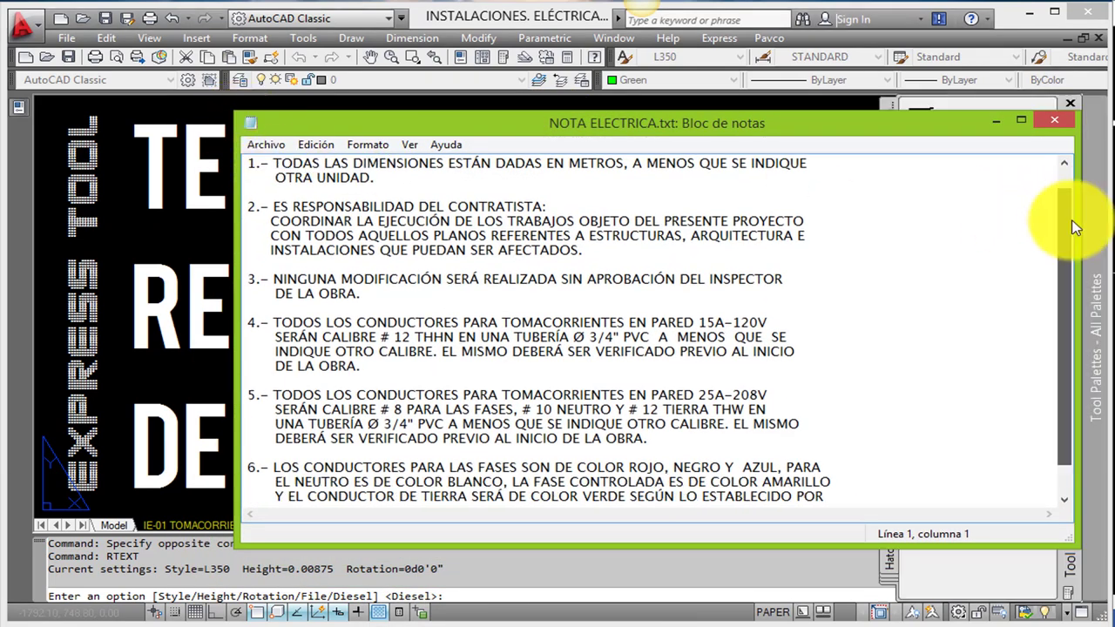
pyautogui.scroll(-1, 1010, 331)
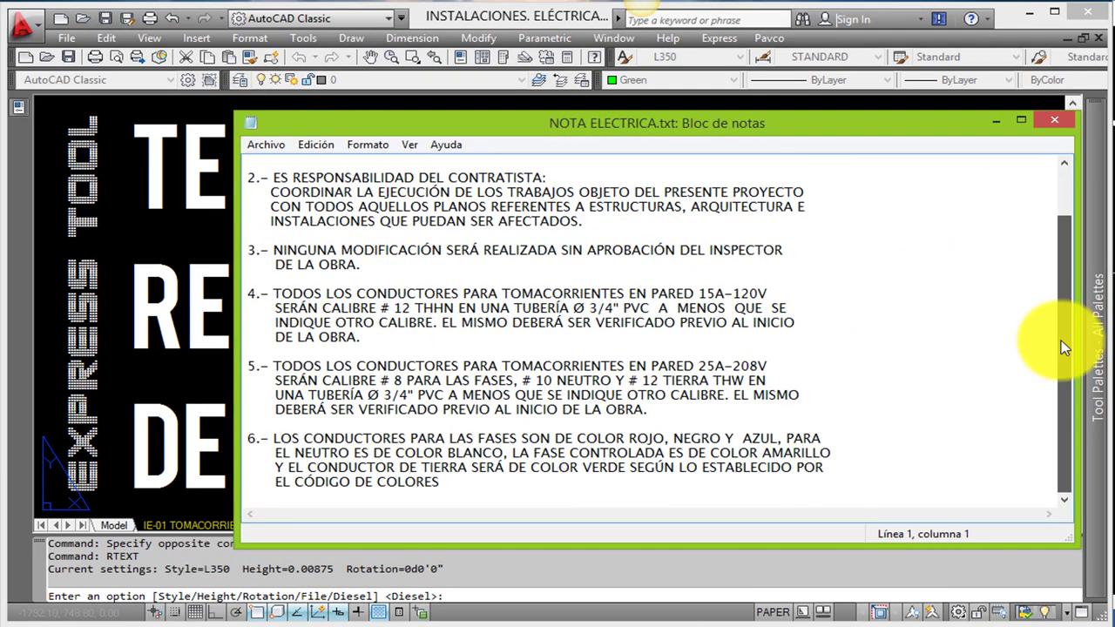
pyautogui.moveTo(1066, 332); pyautogui.dragTo(1070, 305)
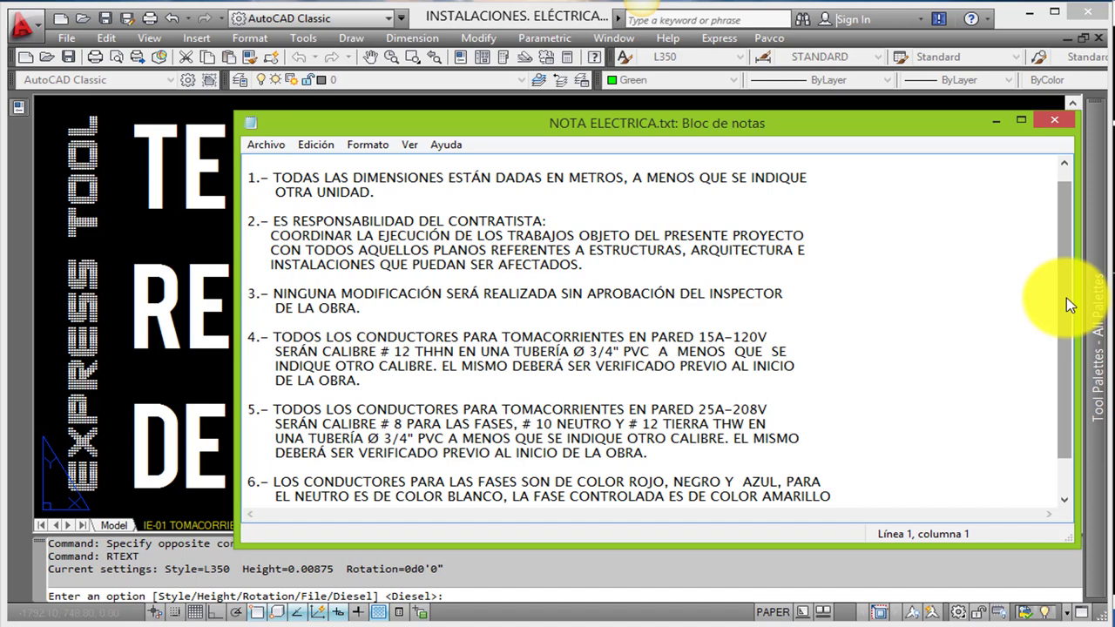
pyautogui.click(997, 123)
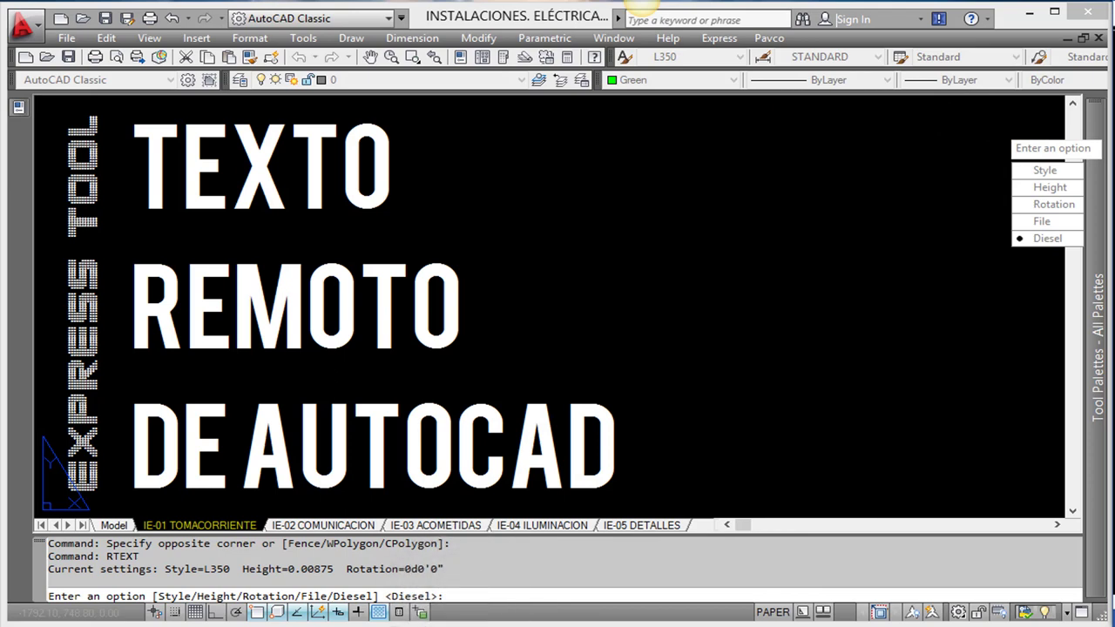
# Cancel the pending RTEXT prompt and window-zoom onto the IE-01 plan sheet
pyautogui.middleClick(473, 287)
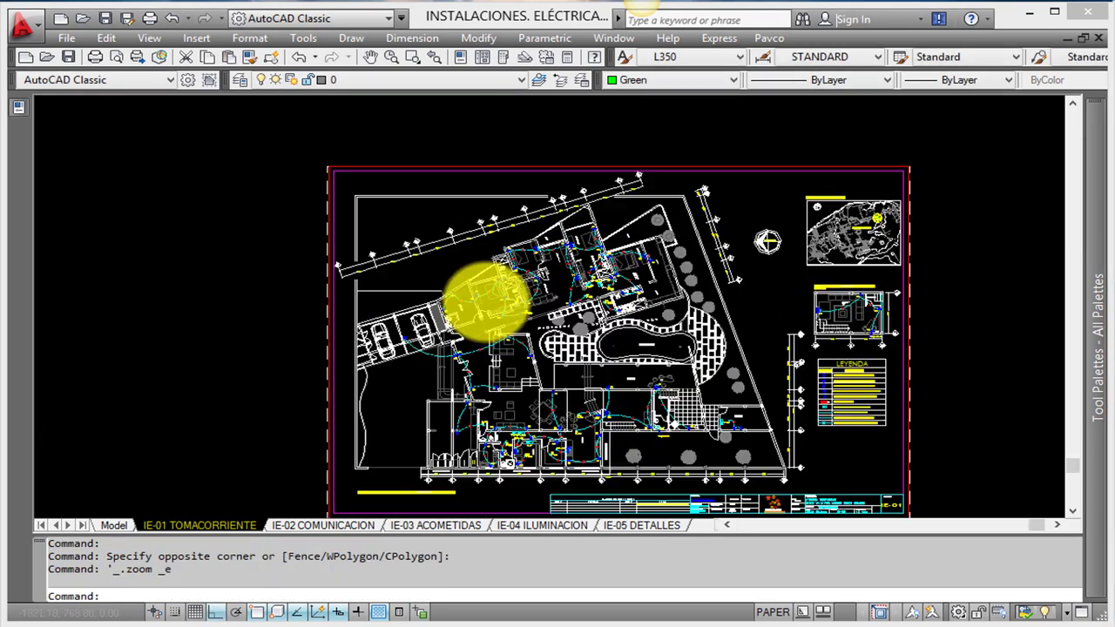
pyautogui.scroll(2, 610, 349)
pyautogui.scroll(2, 440, 266)
pyautogui.press('Escape')
pyautogui.press('Escape')
pyautogui.scroll(-4, 446, 279)
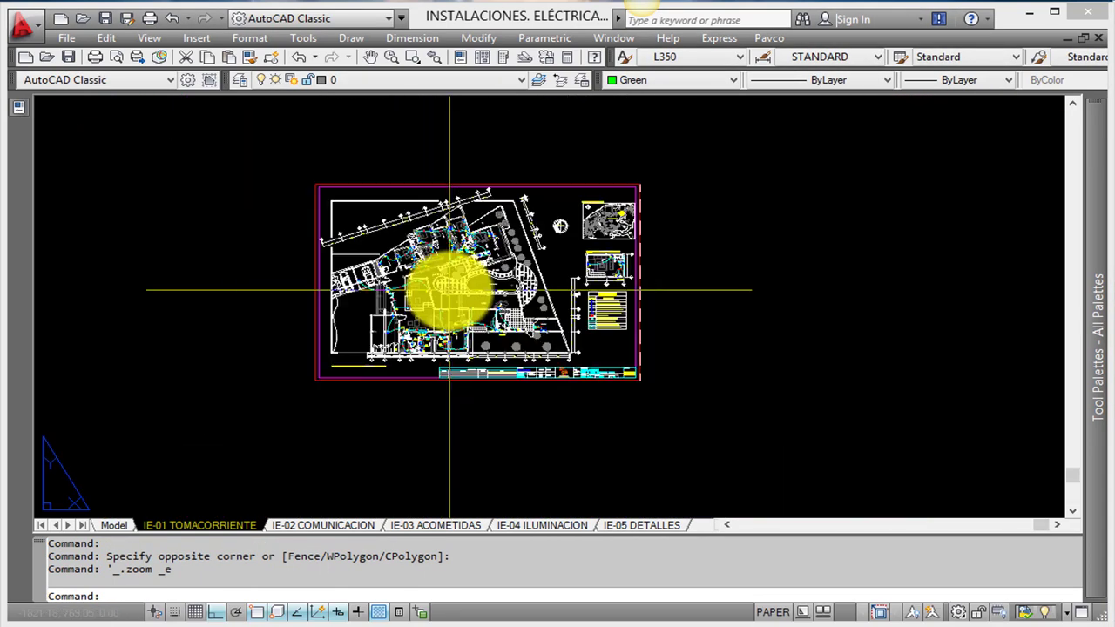
pyautogui.write('z')
pyautogui.press('Return')
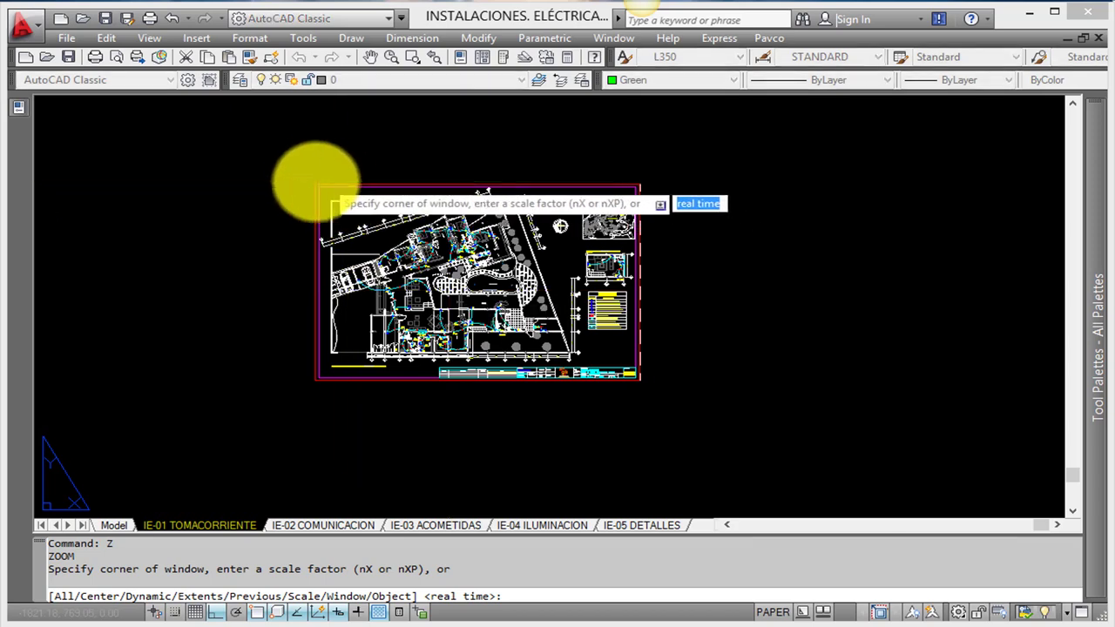
pyautogui.click(306, 176)
pyautogui.click(660, 360)
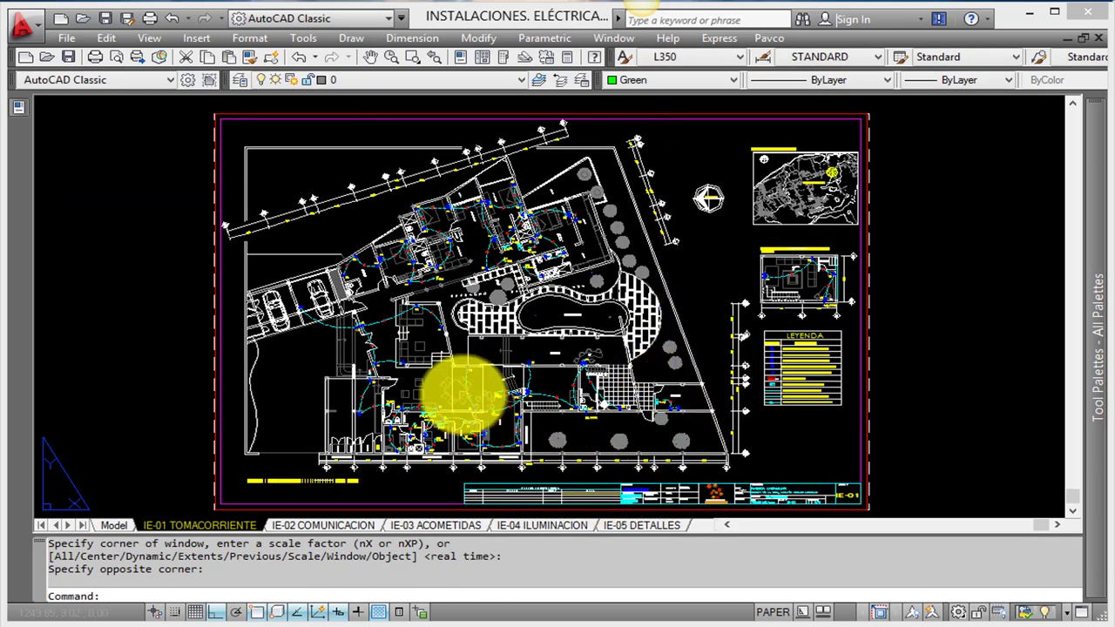
# Check IE-ILUM.dwg, return to the electrical drawing and centre the plan sheet
pyautogui.hotkey('ctrl', 'Tab')
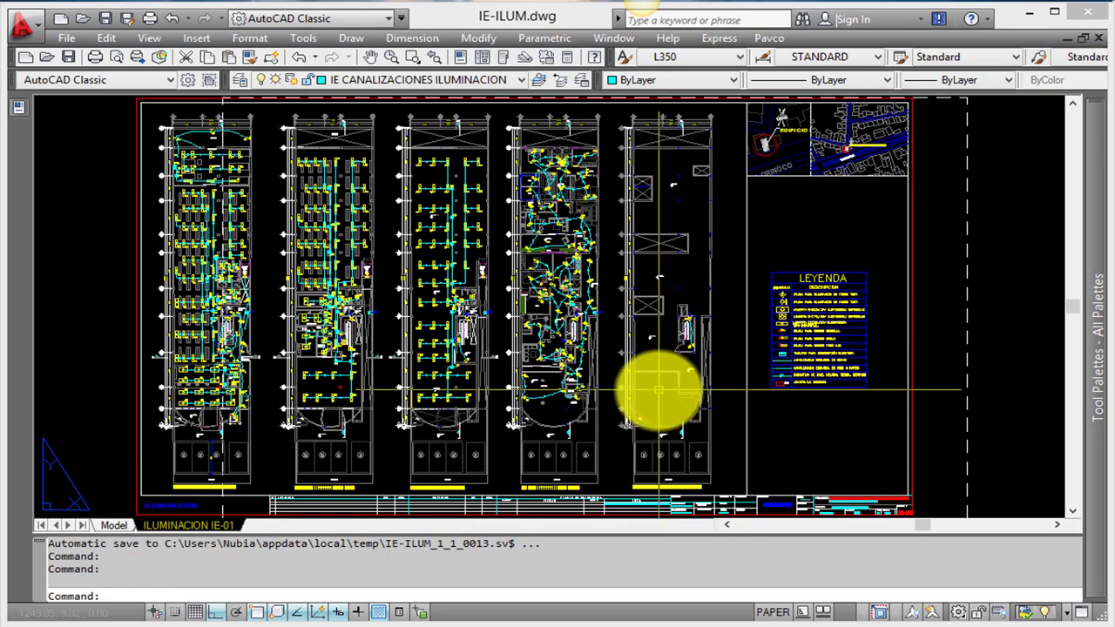
pyautogui.hotkey('ctrl', 'Tab')
pyautogui.moveTo(659, 386); pyautogui.dragTo(680, 393, button='middle')
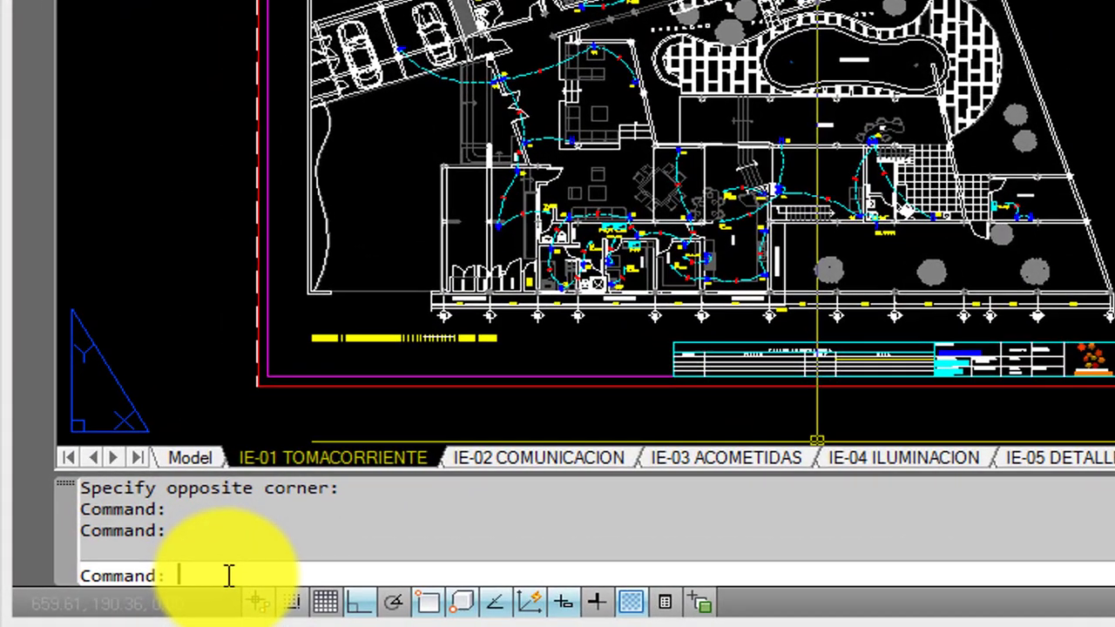
# Run RTEXT with the File option and pick NOTA ELECTRICA.txt from Documentos > TEXTO REMOTO EN AUTOCAD
pyautogui.write('RTEXT')
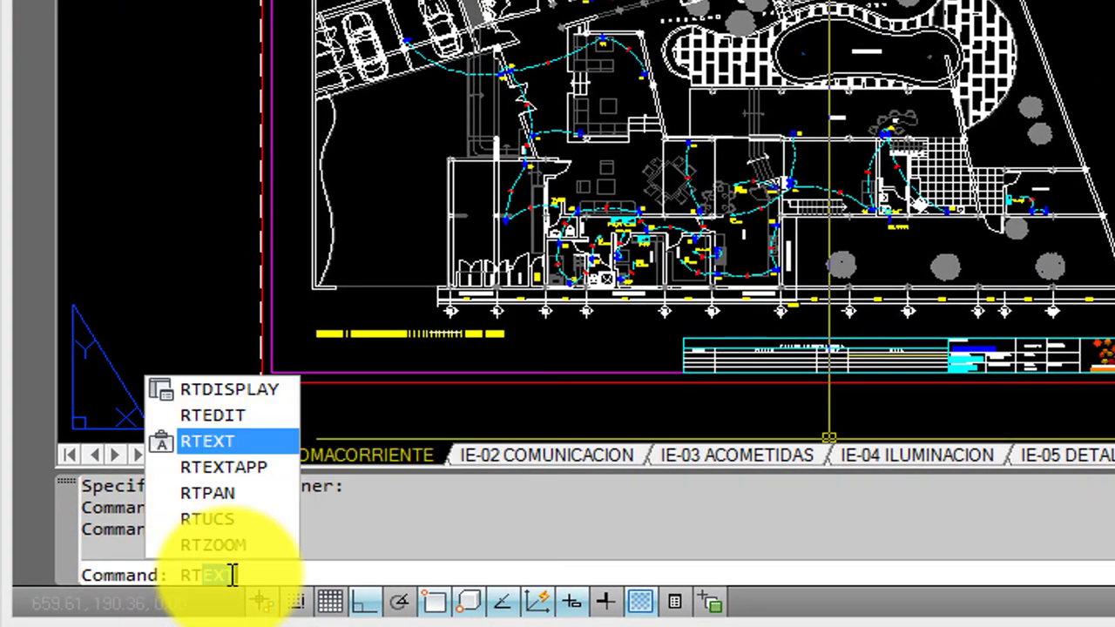
pyautogui.click(224, 455)
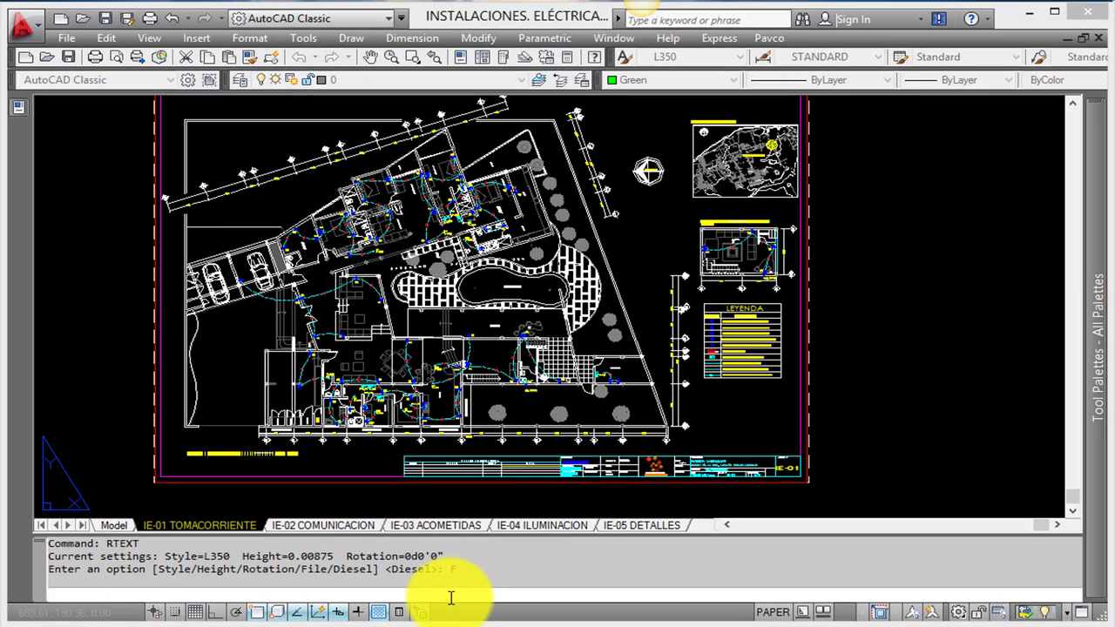
pyautogui.write('f')
pyautogui.press('Return')
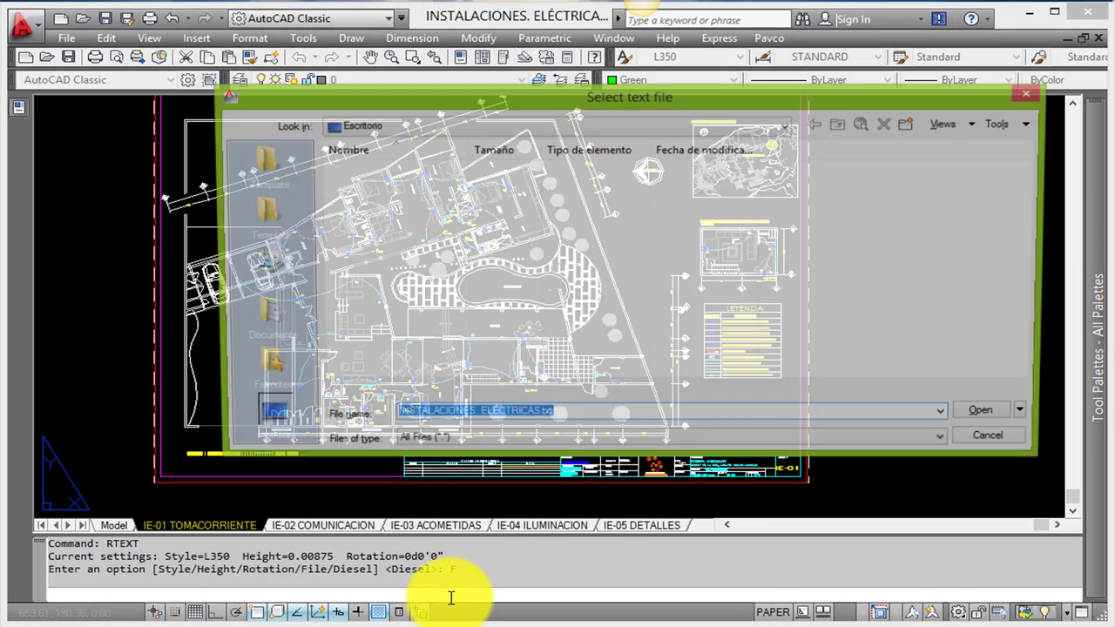
pyautogui.moveTo(609, 96); pyautogui.dragTo(564, 99)
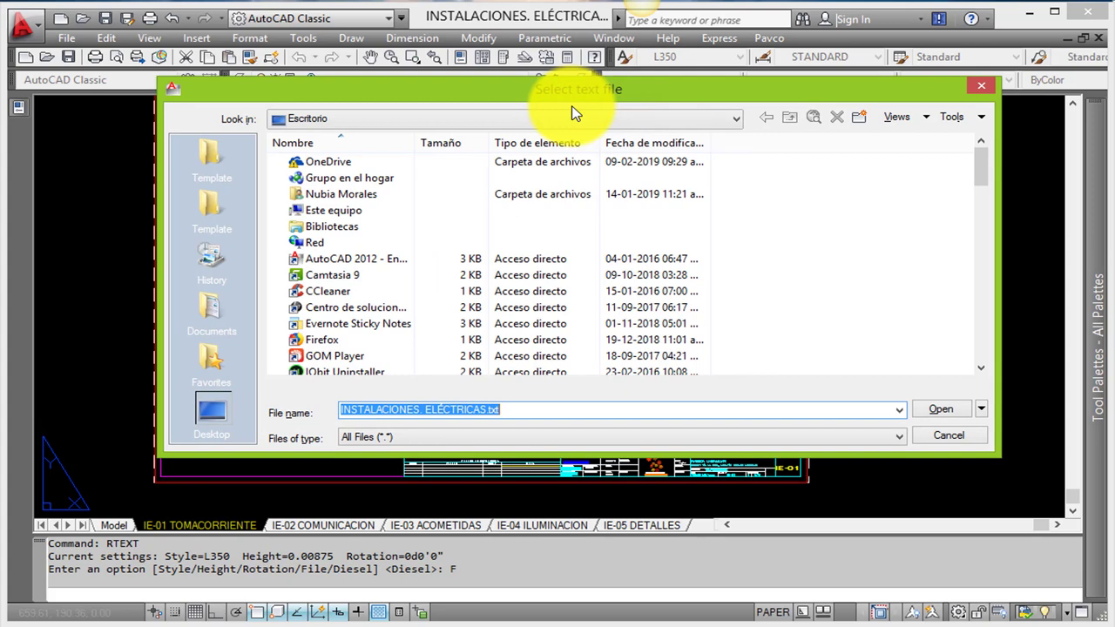
pyautogui.click(524, 120)
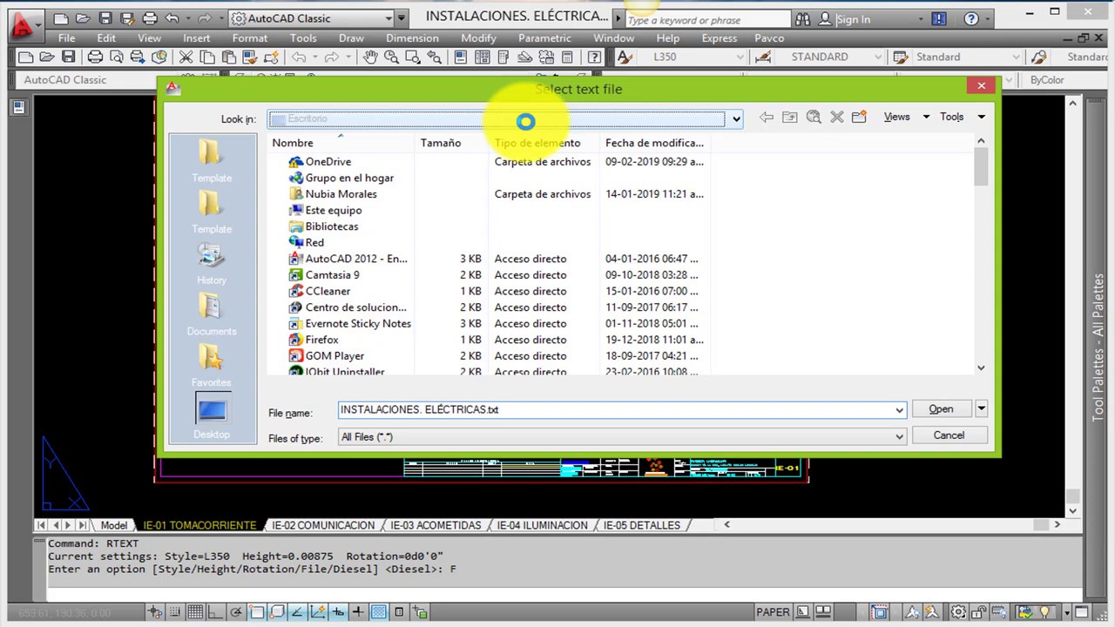
pyautogui.click(398, 165)
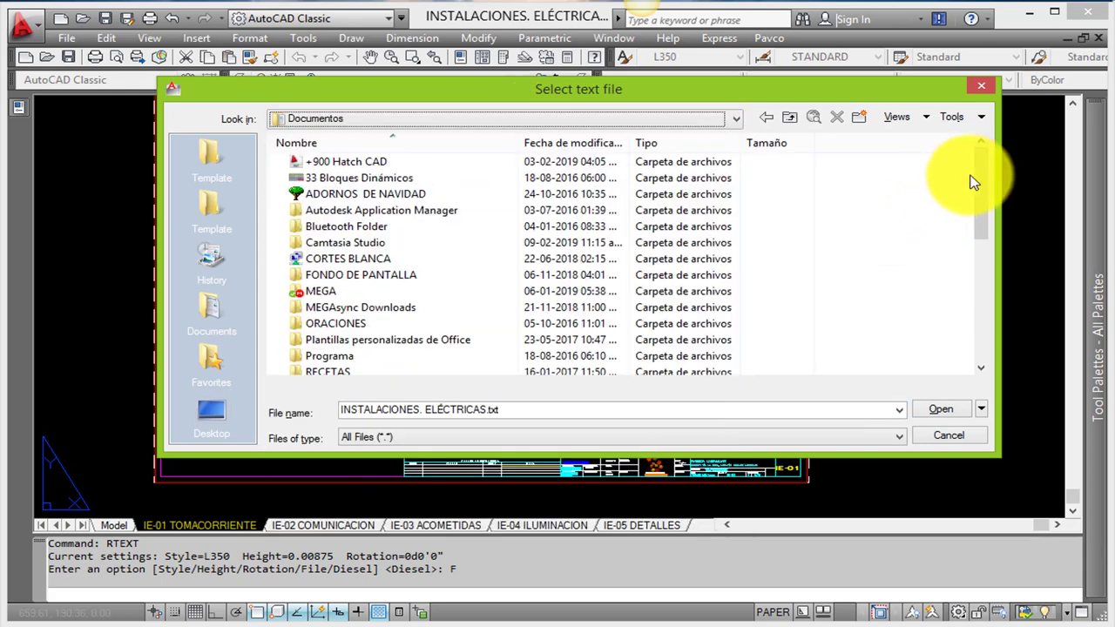
pyautogui.moveTo(981, 183); pyautogui.dragTo(980, 261)
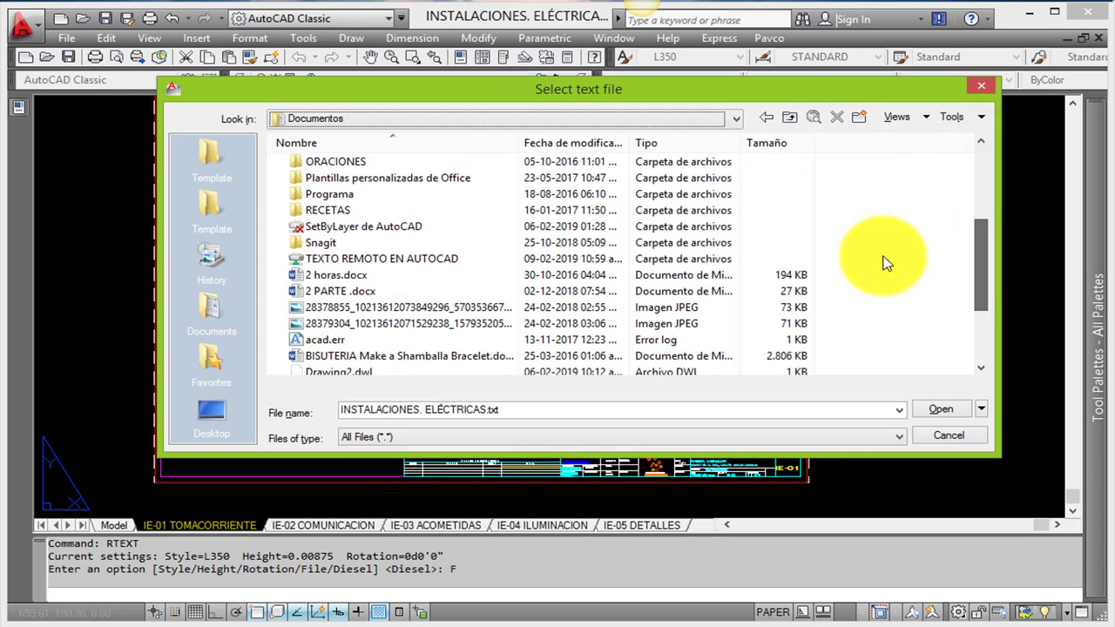
pyautogui.doubleClick(428, 257)
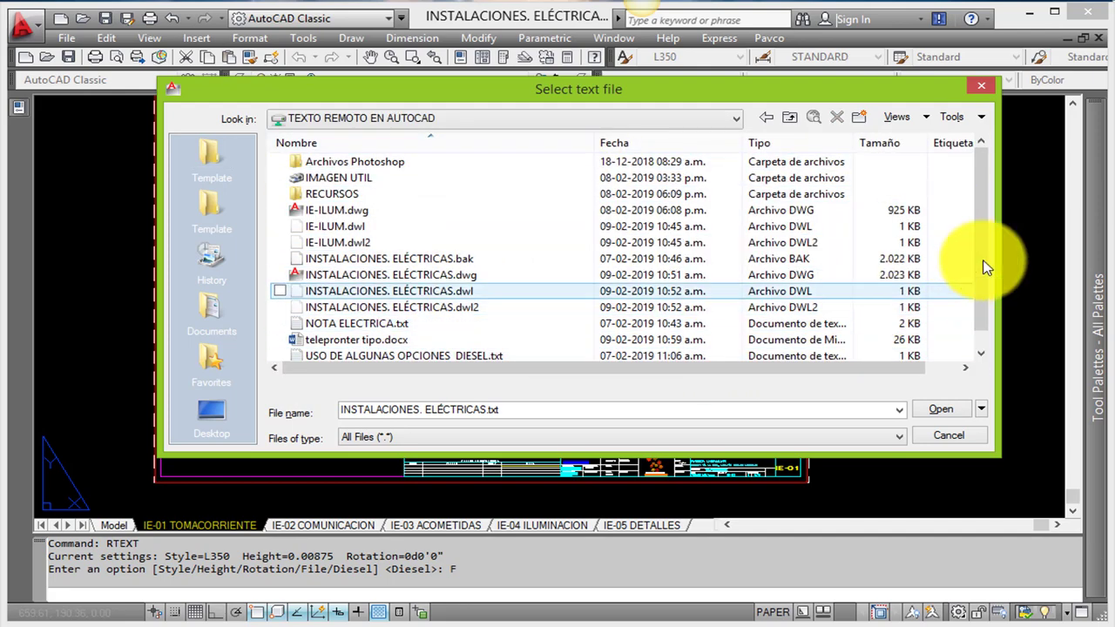
pyautogui.scroll(-1, 392, 314)
pyautogui.click(359, 307)
# Load NOTA ELECTRICA.txt and place the notes below the legend at text height 2
pyautogui.doubleClick(359, 310)
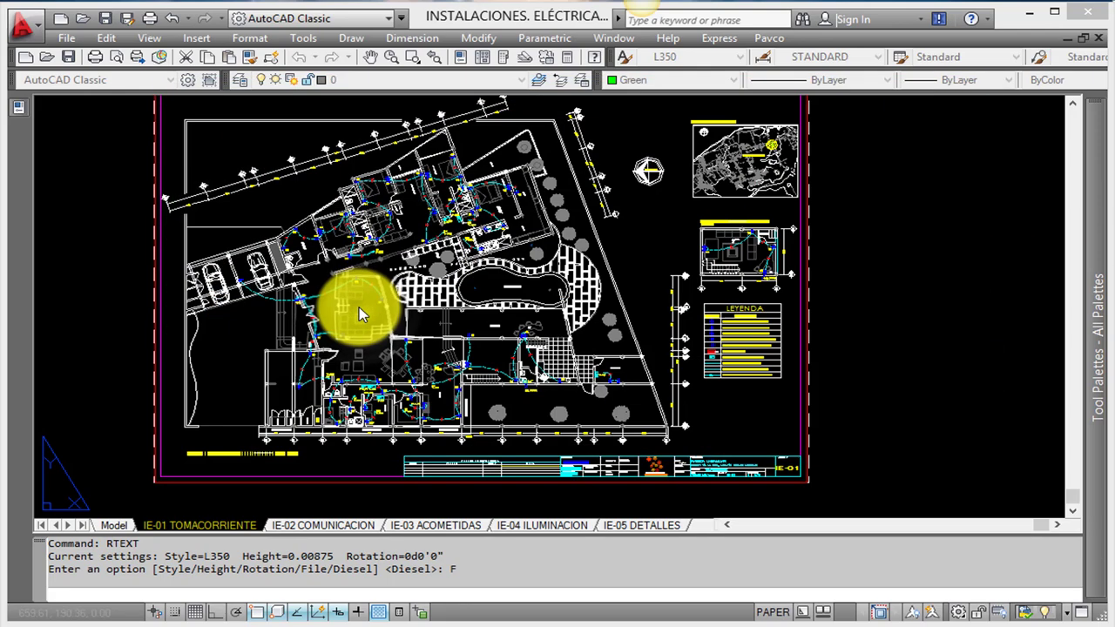
pyautogui.scroll(2, 410, 366)
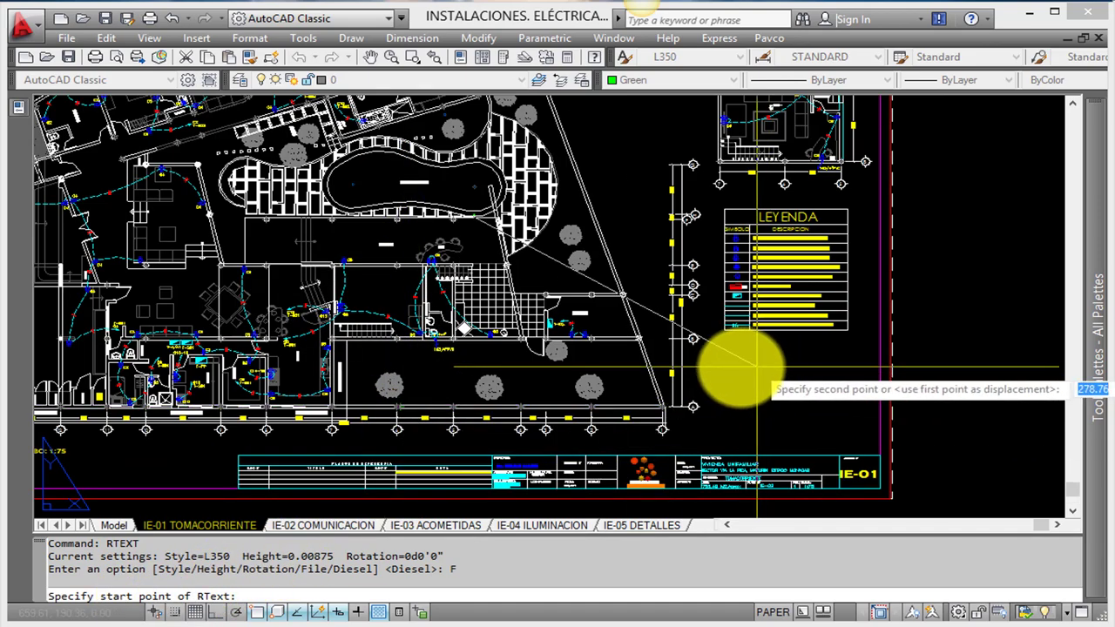
pyautogui.scroll(3, 709, 348)
pyautogui.scroll(3, 688, 279)
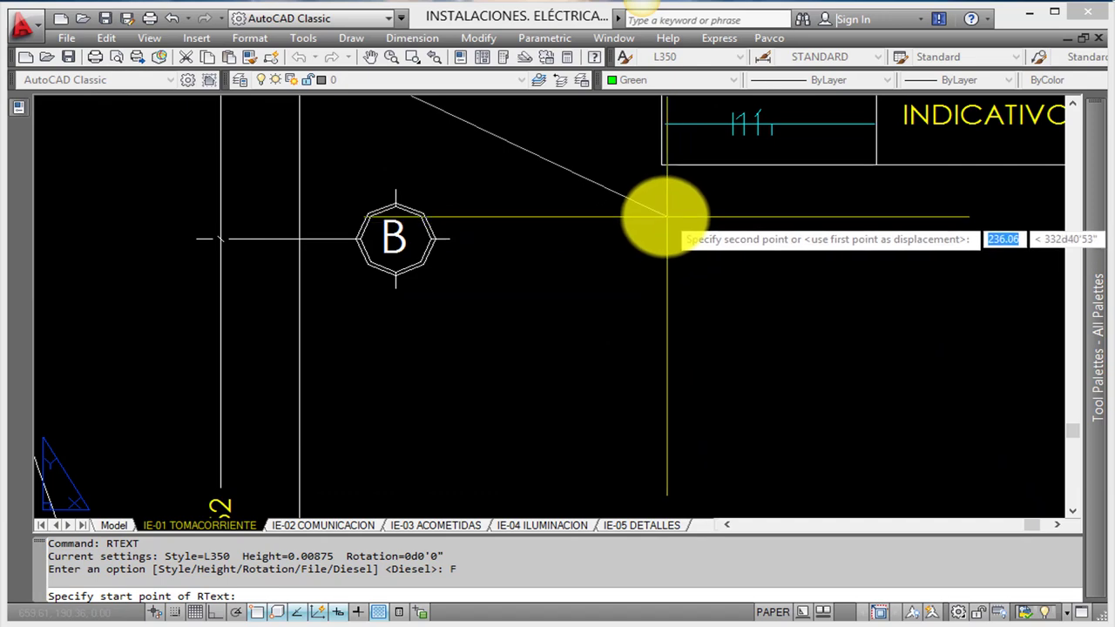
pyautogui.scroll(-4, 574, 231)
pyautogui.scroll(-4, 523, 287)
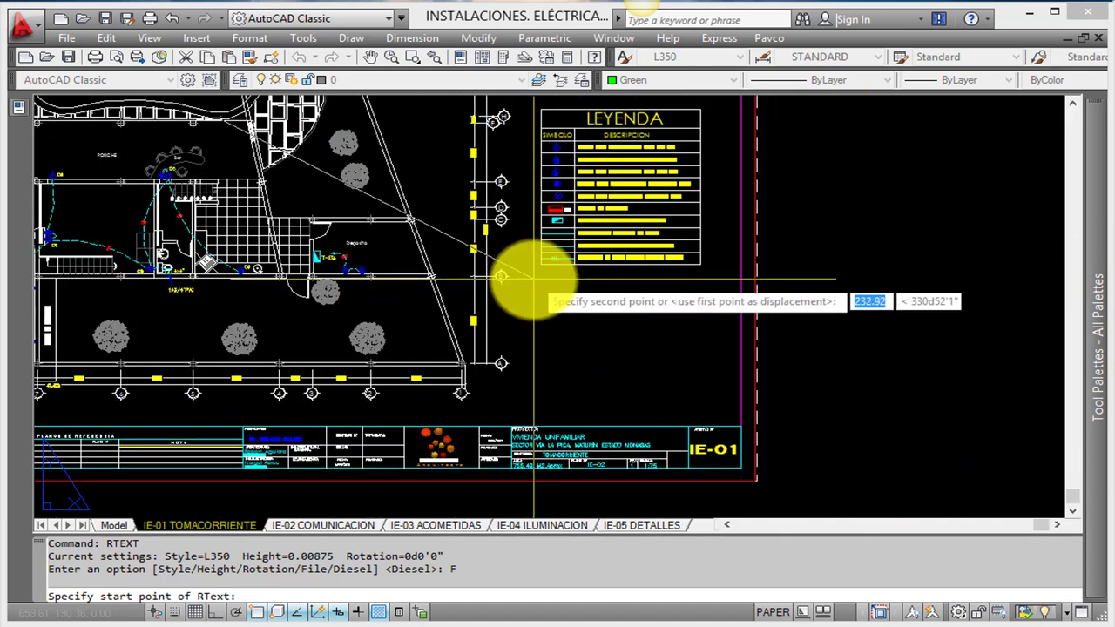
pyautogui.scroll(5, 548, 266)
pyautogui.click(555, 264)
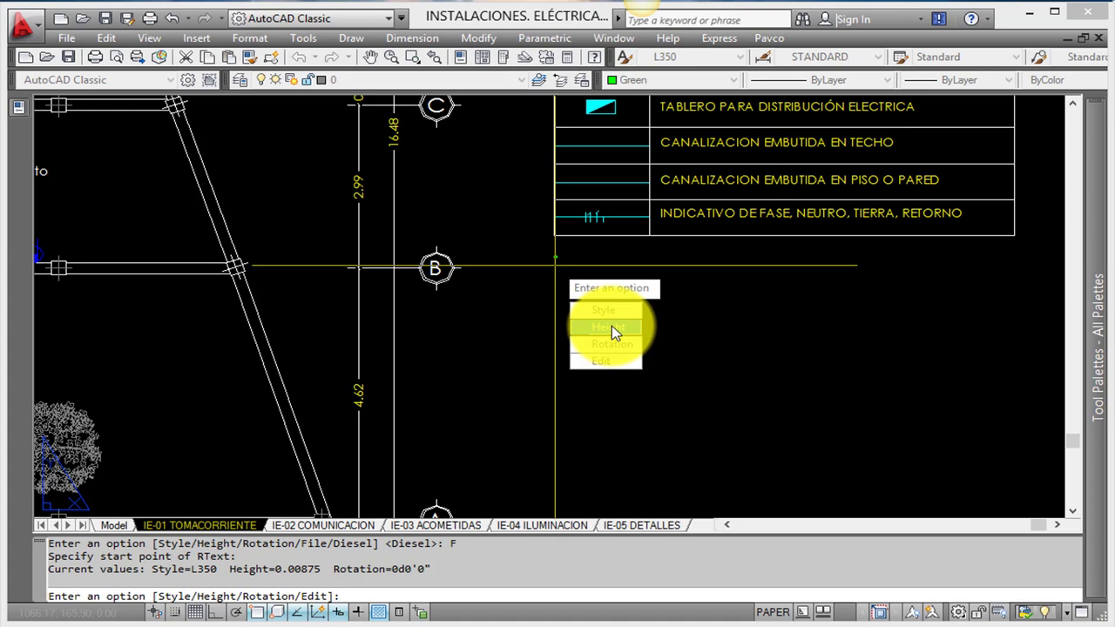
pyautogui.click(611, 326)
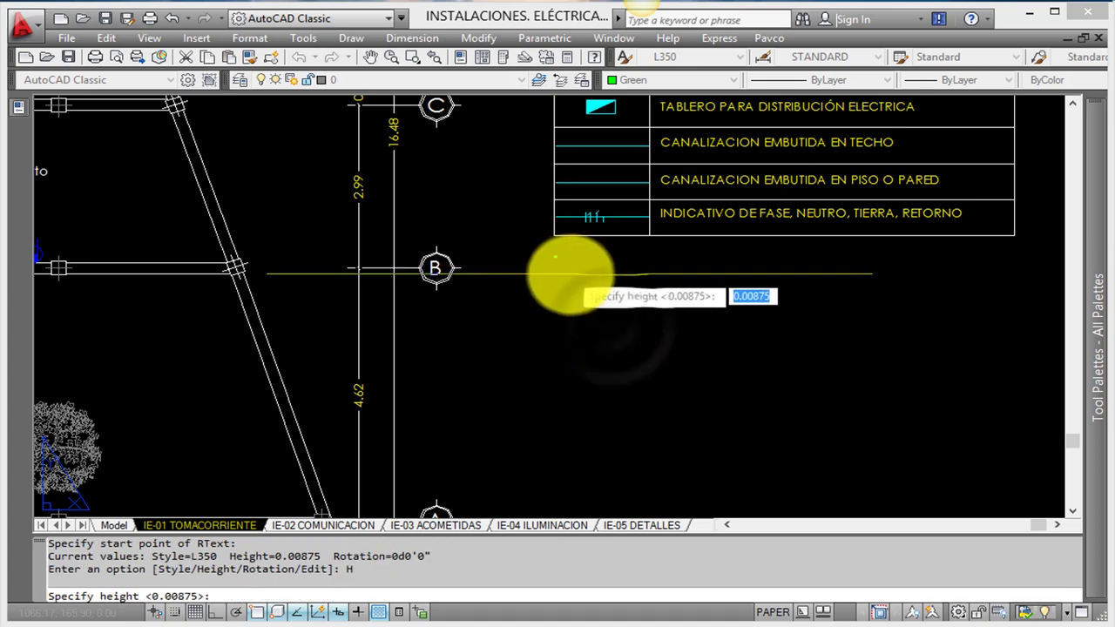
pyautogui.write('2')
pyautogui.press('Return')
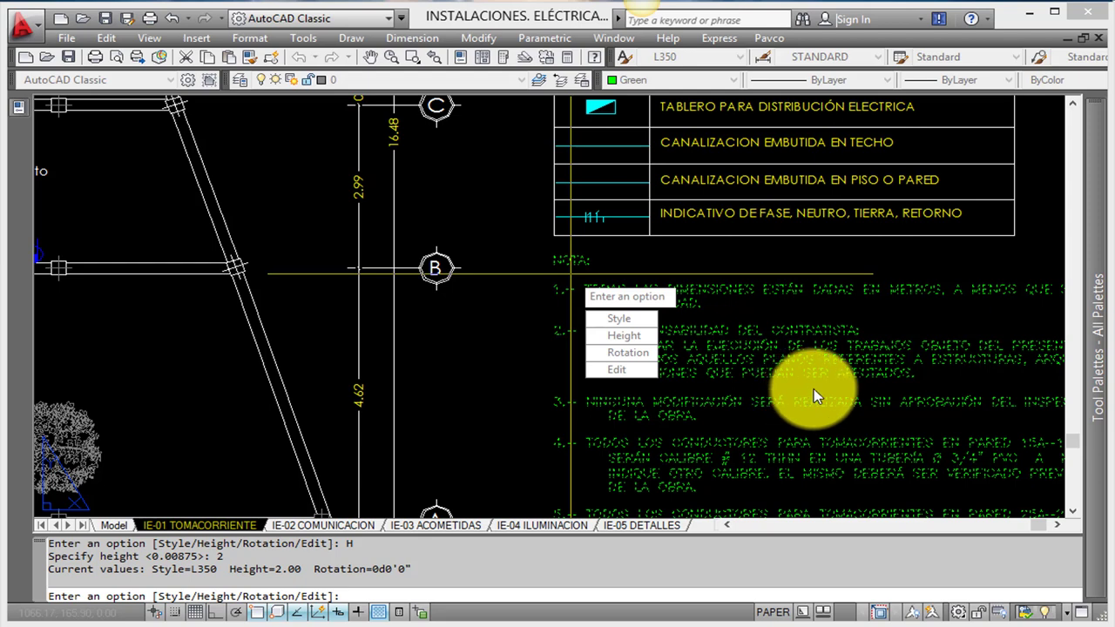
pyautogui.press('Return')
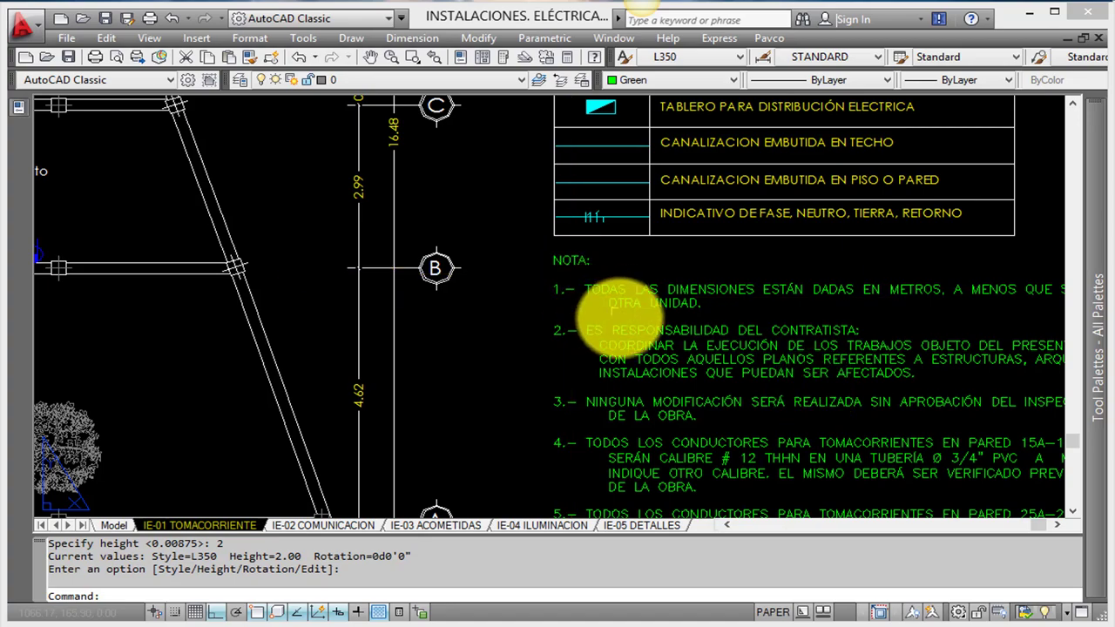
# Move the RText notes to a spot between the legend table and the title block
pyautogui.moveTo(612, 308); pyautogui.dragTo(436, 201, button='middle')
pyautogui.scroll(-2, 435, 200)
pyautogui.write('M')
pyautogui.press('Return')
pyautogui.click(809, 512)
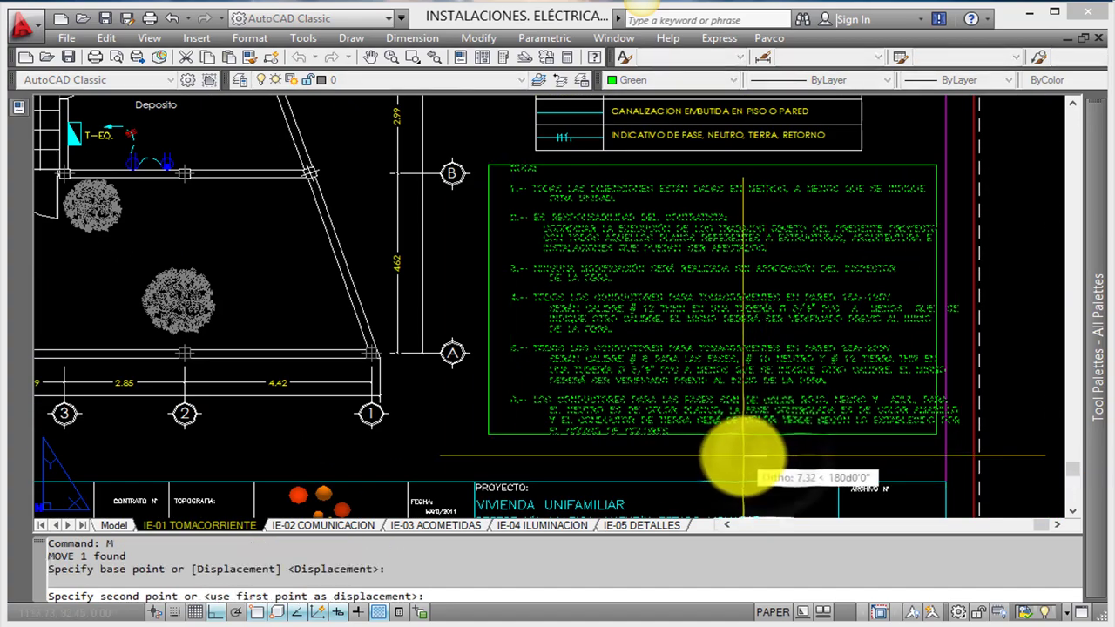
pyautogui.click(742, 455)
pyautogui.scroll(-2, 763, 361)
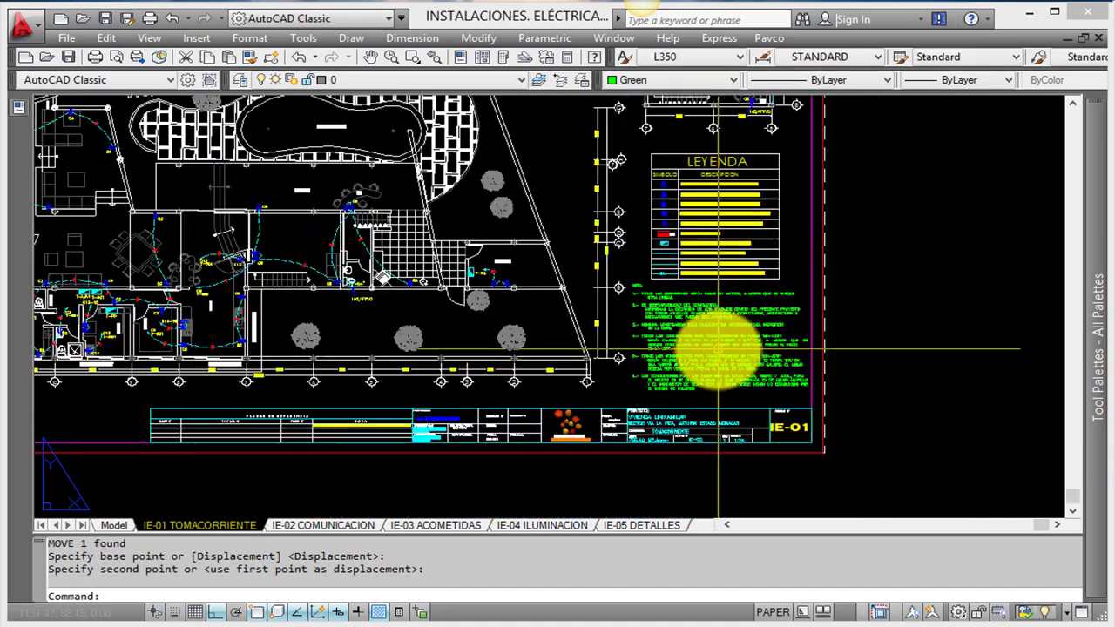
pyautogui.scroll(2, 718, 349)
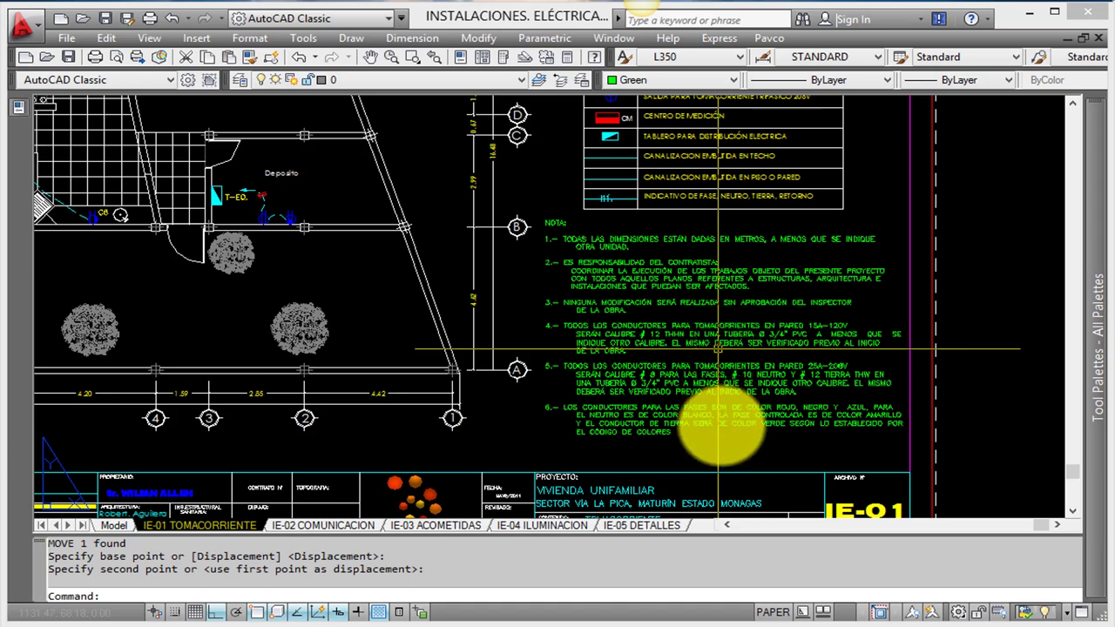
pyautogui.scroll(1, 719, 430)
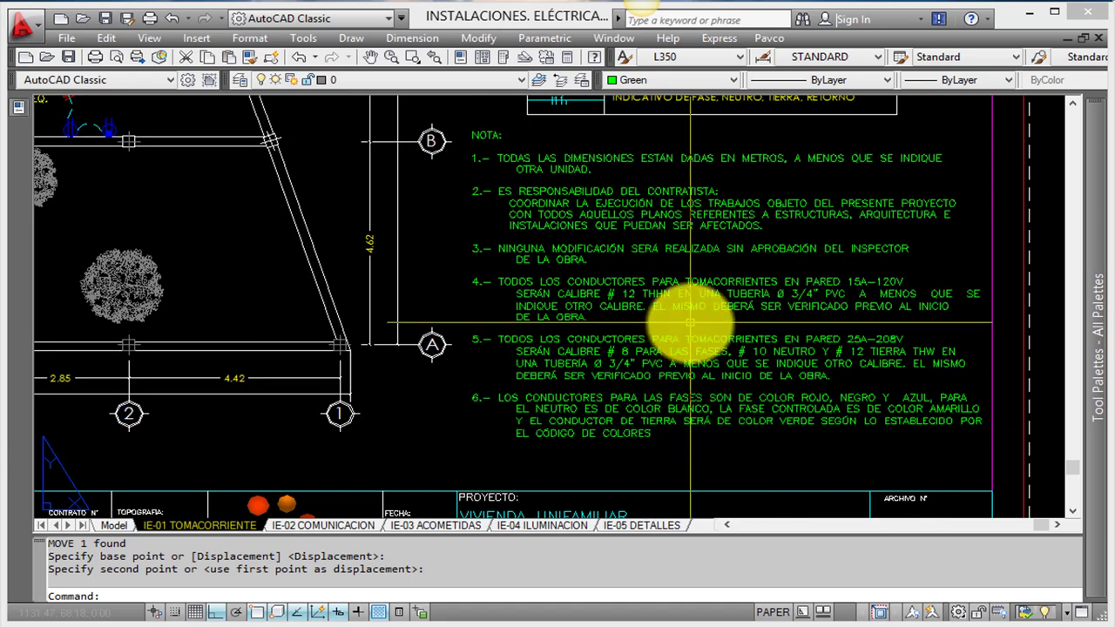
pyautogui.scroll(-1, 676, 325)
pyautogui.write('R')
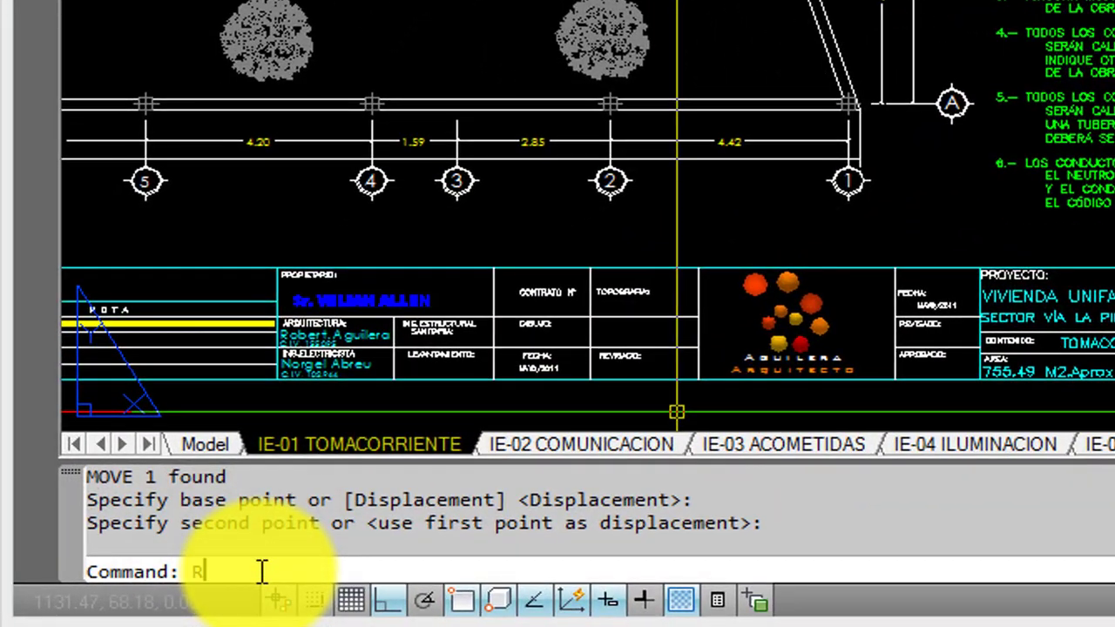
# Use RTEDIT to keep style L350 and set the notes' text height to 1.8
pyautogui.write('TEDIT')
pyautogui.press('Return')
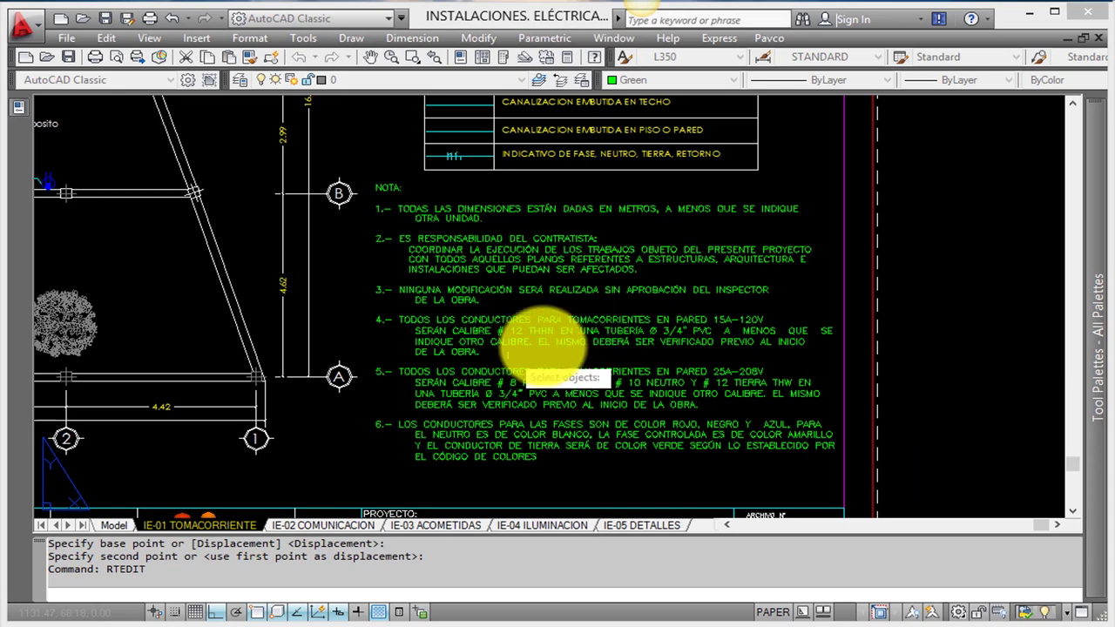
pyautogui.scroll(3, 541, 344)
pyautogui.scroll(-3, 542, 344)
pyautogui.scroll(2, 547, 348)
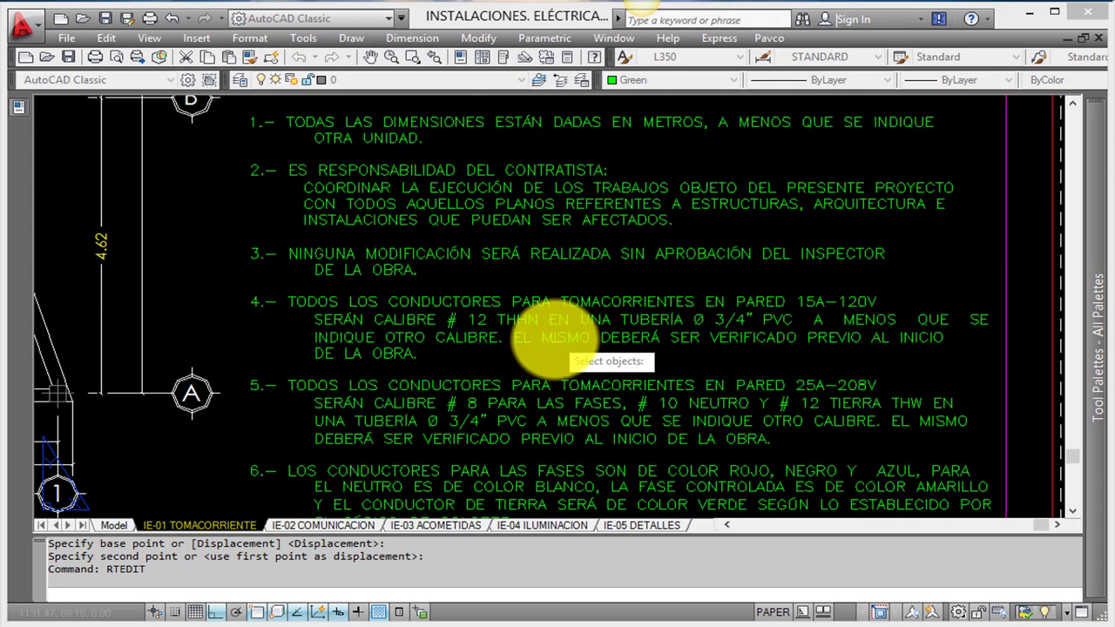
pyautogui.scroll(-2, 544, 348)
pyautogui.click(542, 348)
pyautogui.press('Return')
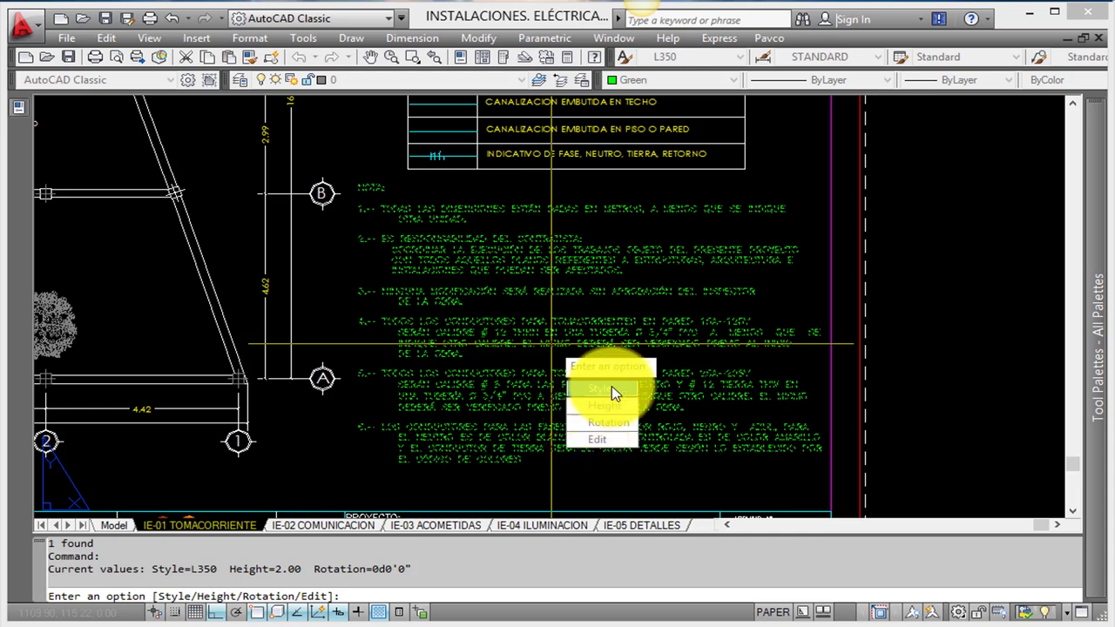
pyautogui.write('s')
pyautogui.press('Return')
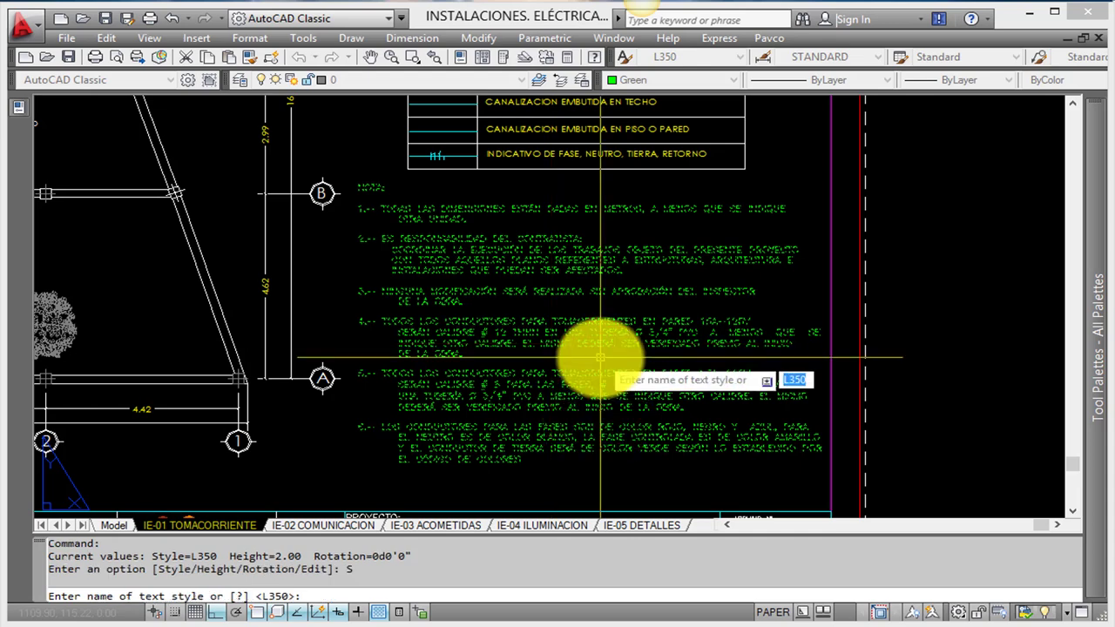
pyautogui.press('Return')
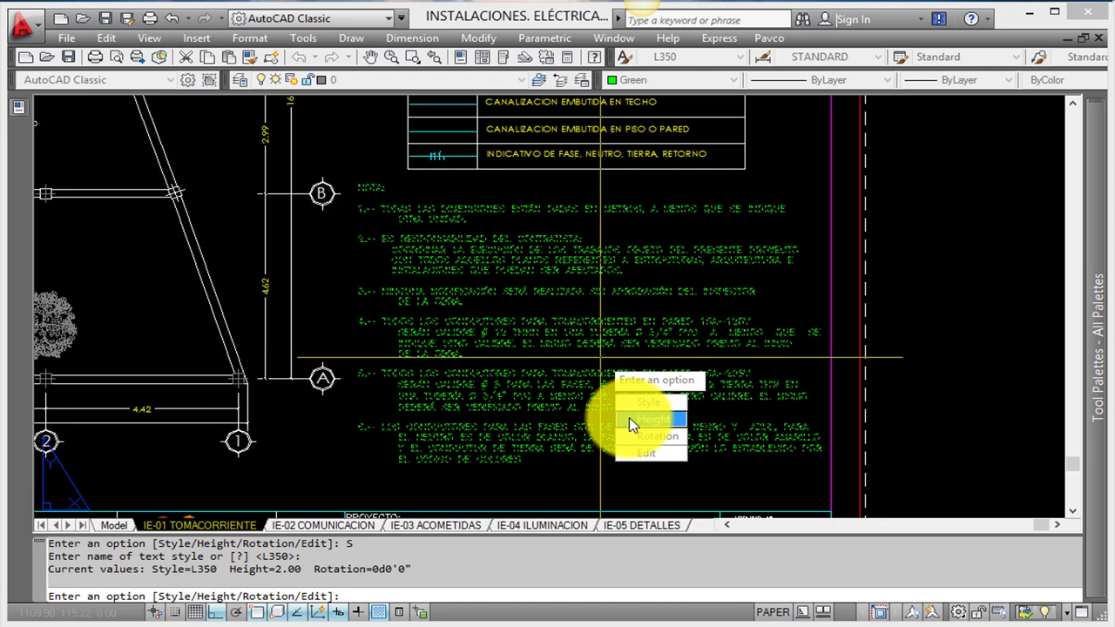
pyautogui.click(633, 421)
pyautogui.write('.8')
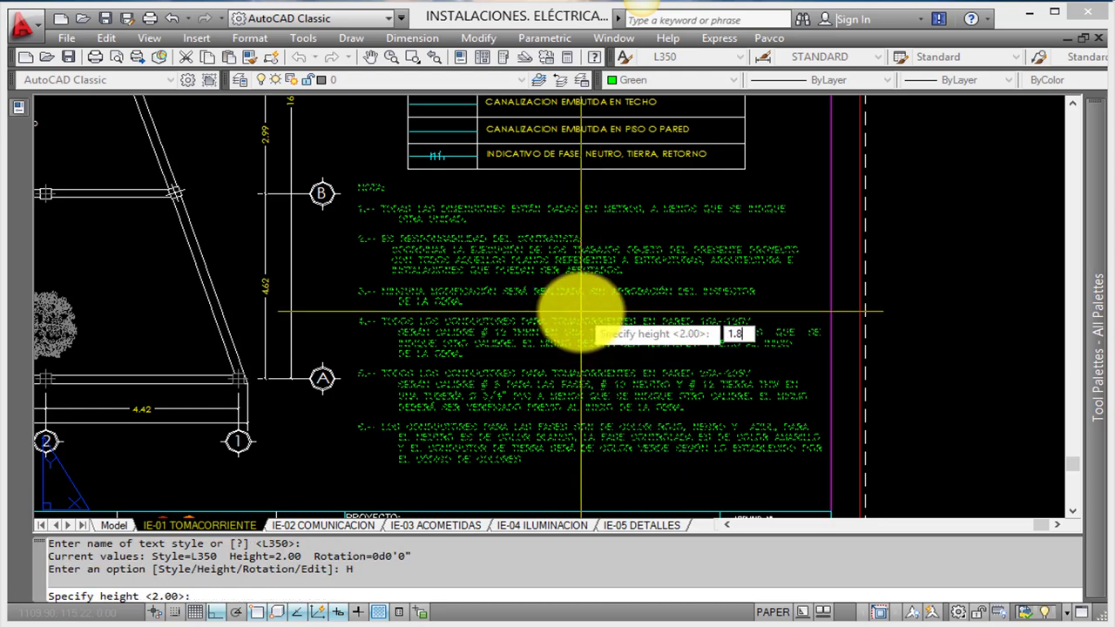
pyautogui.press('Return')
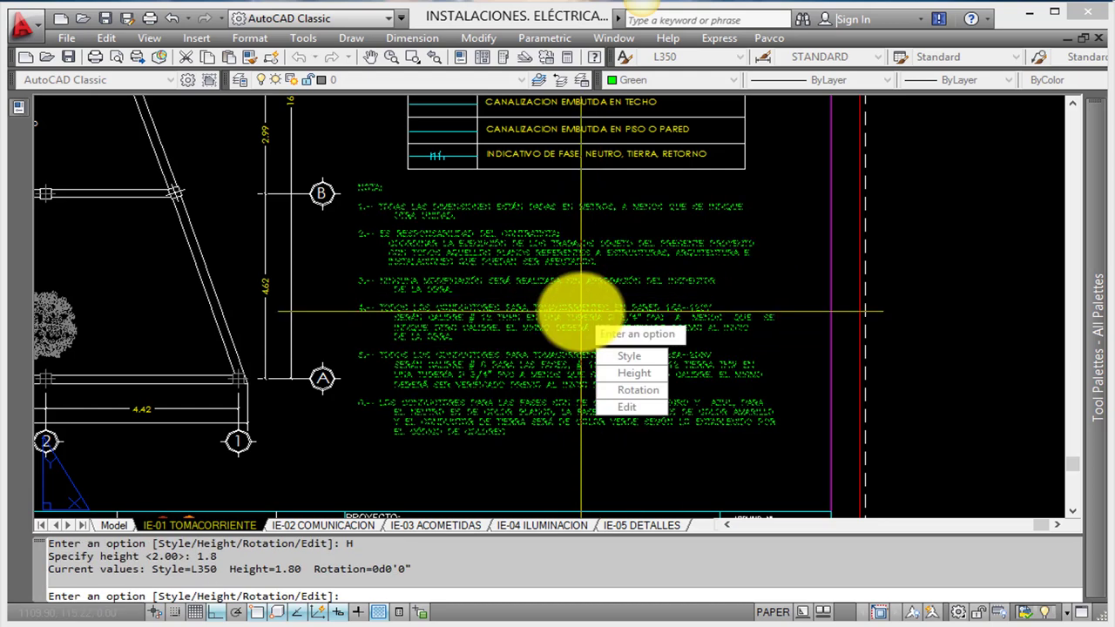
pyautogui.press('Return')
# Move the notes slightly lower, save the drawing, and switch to IE-ILUM.dwg
pyautogui.scroll(-1, 675, 278)
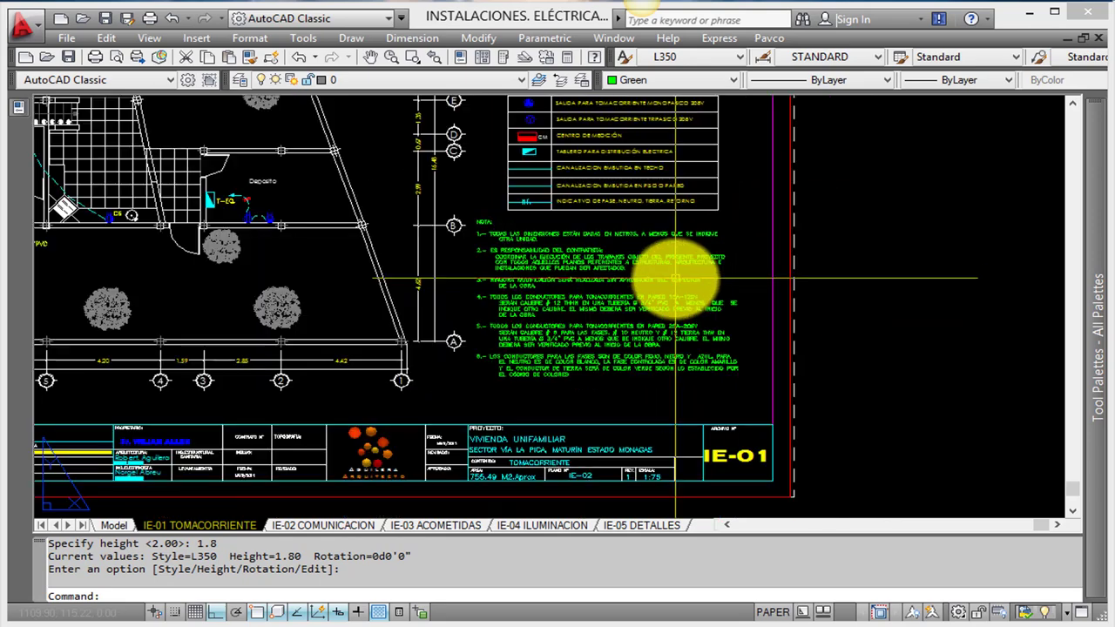
pyautogui.scroll(2, 675, 279)
pyautogui.press('Return')
pyautogui.scroll(-1, 619, 355)
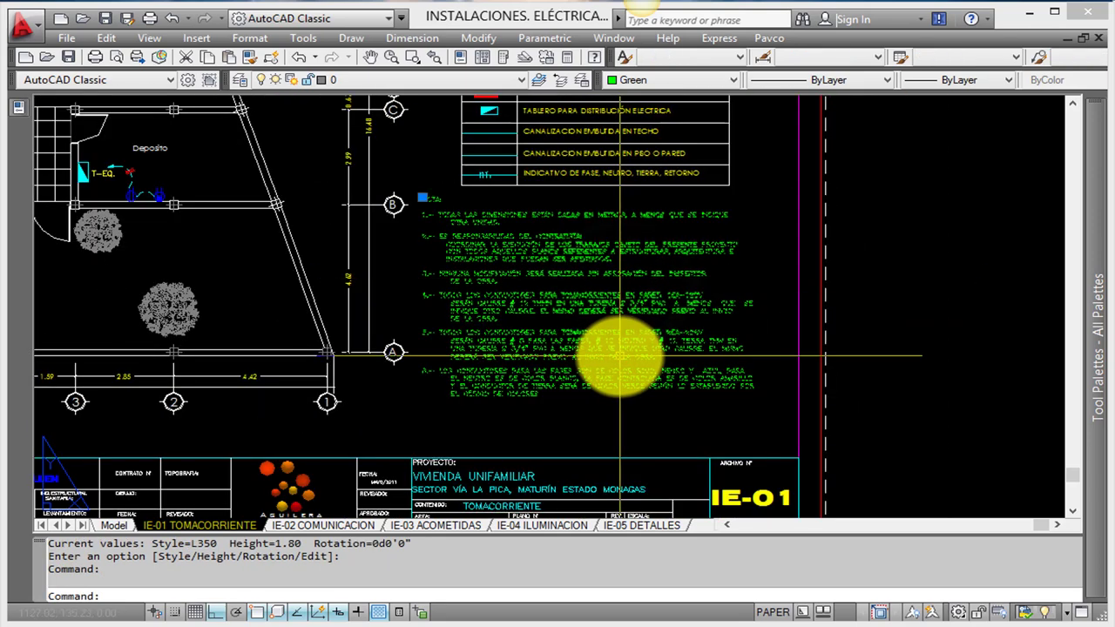
pyautogui.click(619, 355)
pyautogui.write('m')
pyautogui.press('Return')
pyautogui.scroll(3, 460, 241)
pyautogui.click(468, 234)
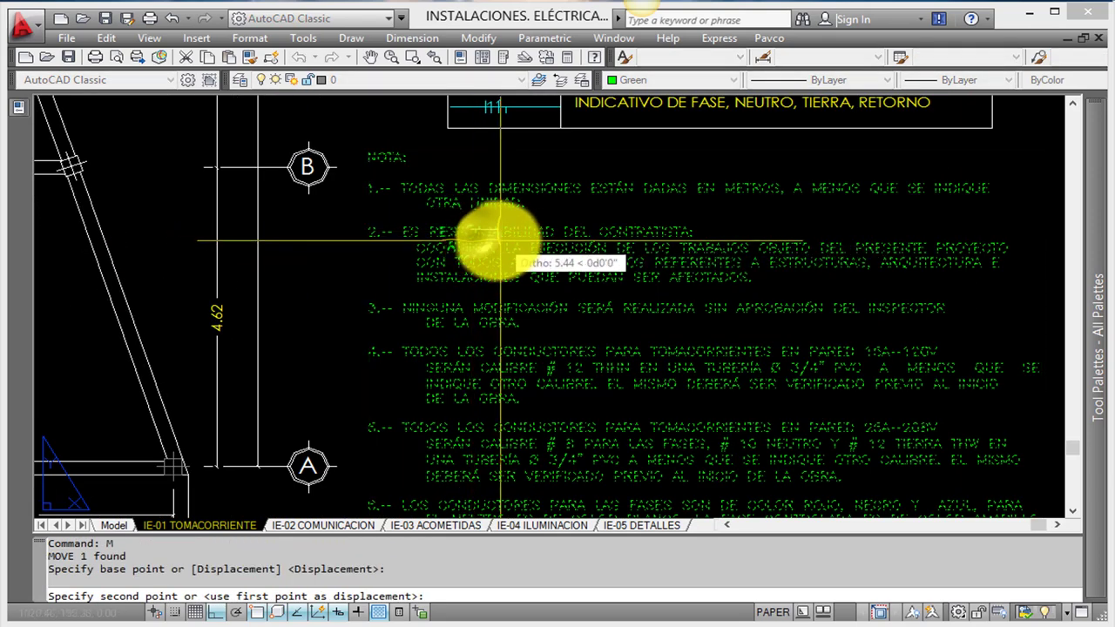
pyautogui.click(494, 248)
pyautogui.scroll(-5, 480, 313)
pyautogui.hotkey('ctrl', 's')
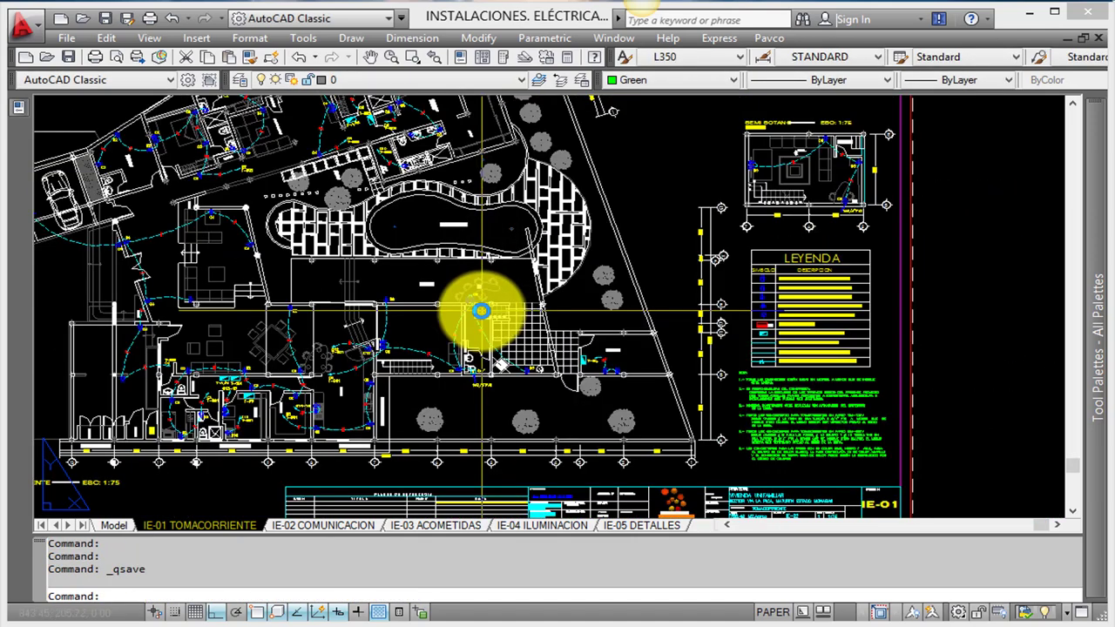
pyautogui.hotkey('ctrl', 'Tab')
# Run RTEXT in IE-ILUM.dwg with the File option and load the notes text file
pyautogui.scroll(3, 600, 351)
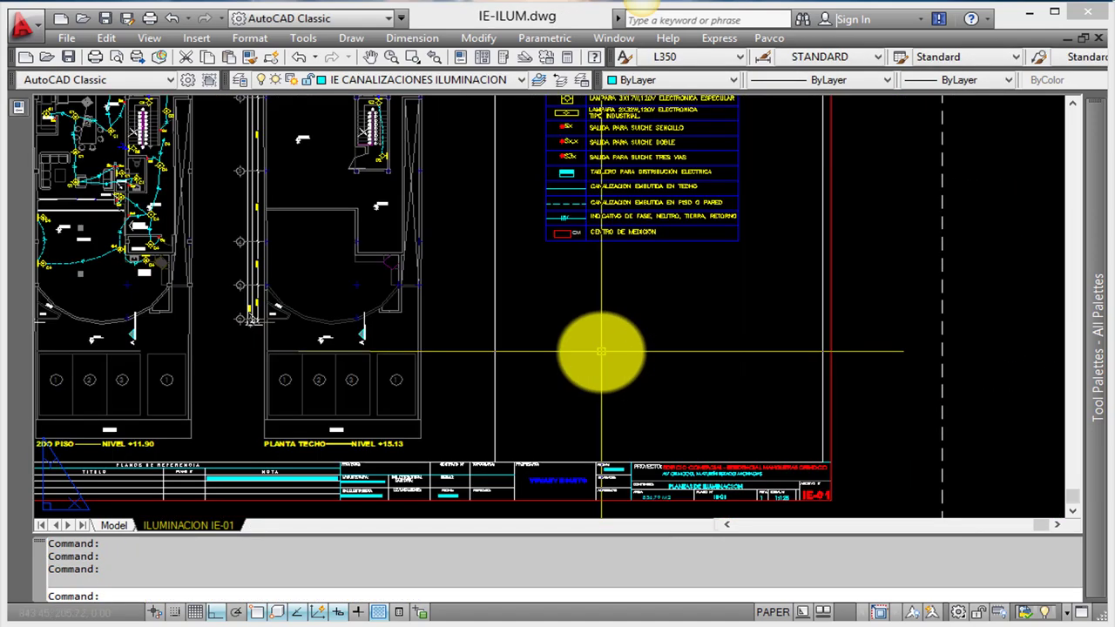
pyautogui.write('r')
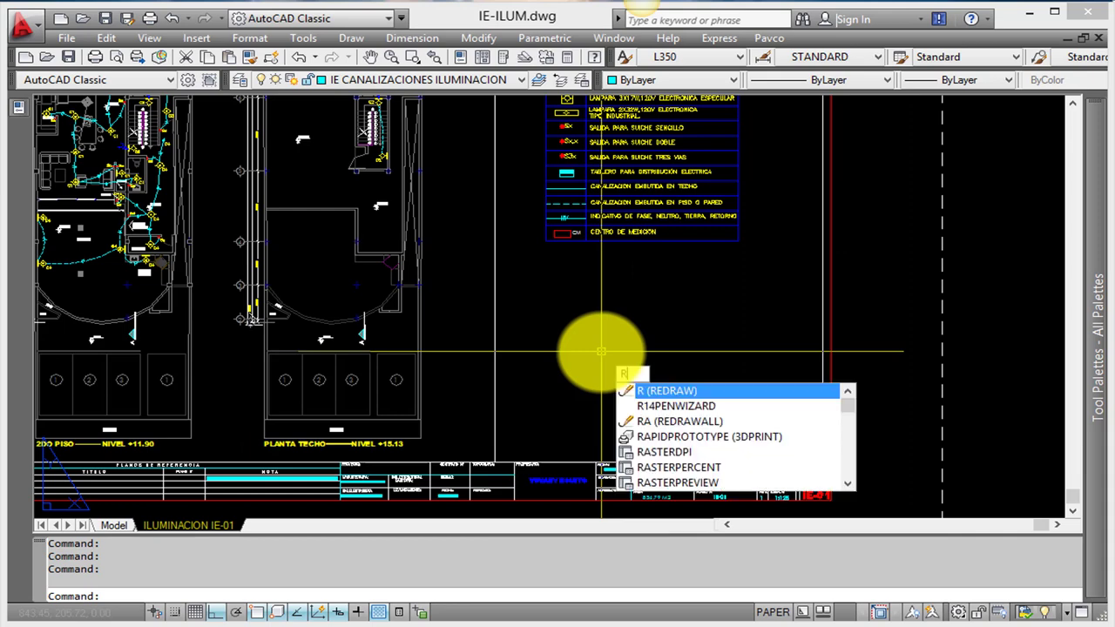
pyautogui.write('te')
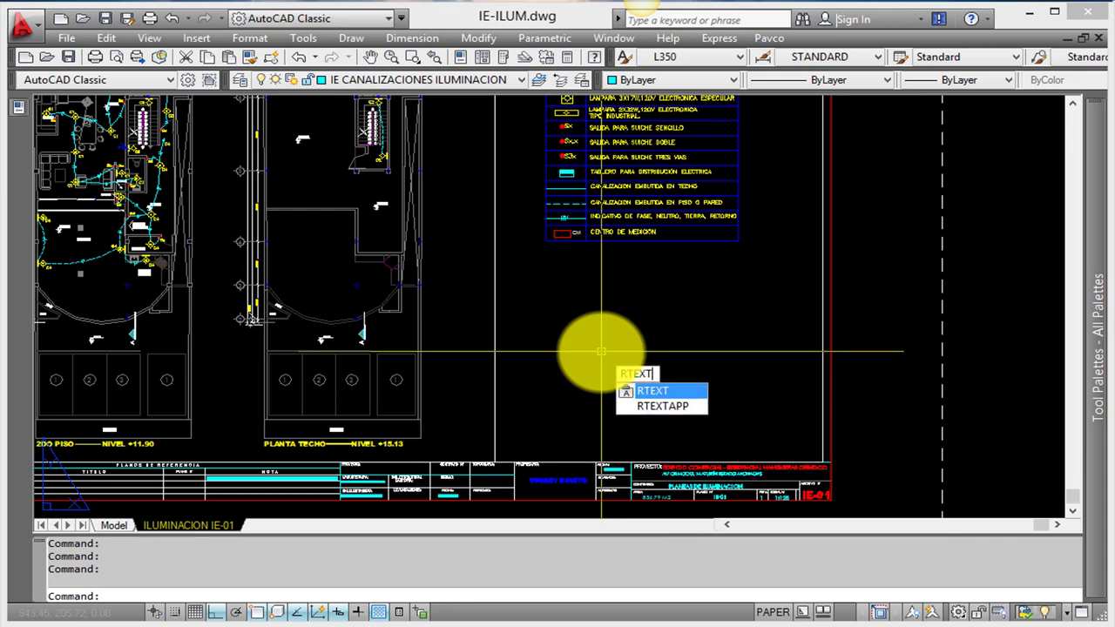
pyautogui.press('Return')
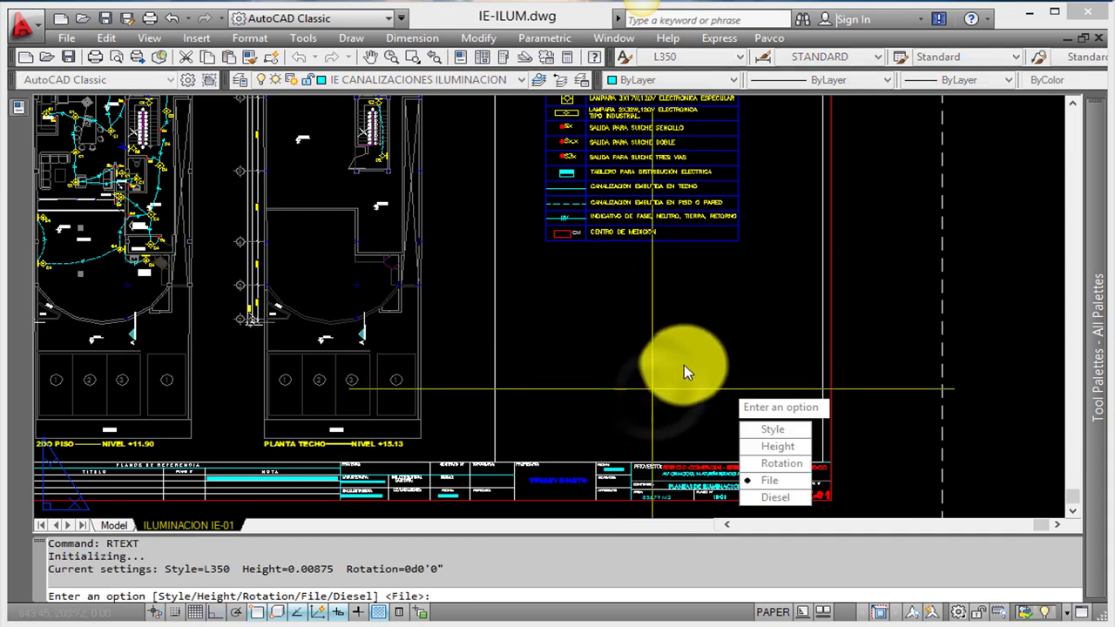
pyautogui.click(769, 484)
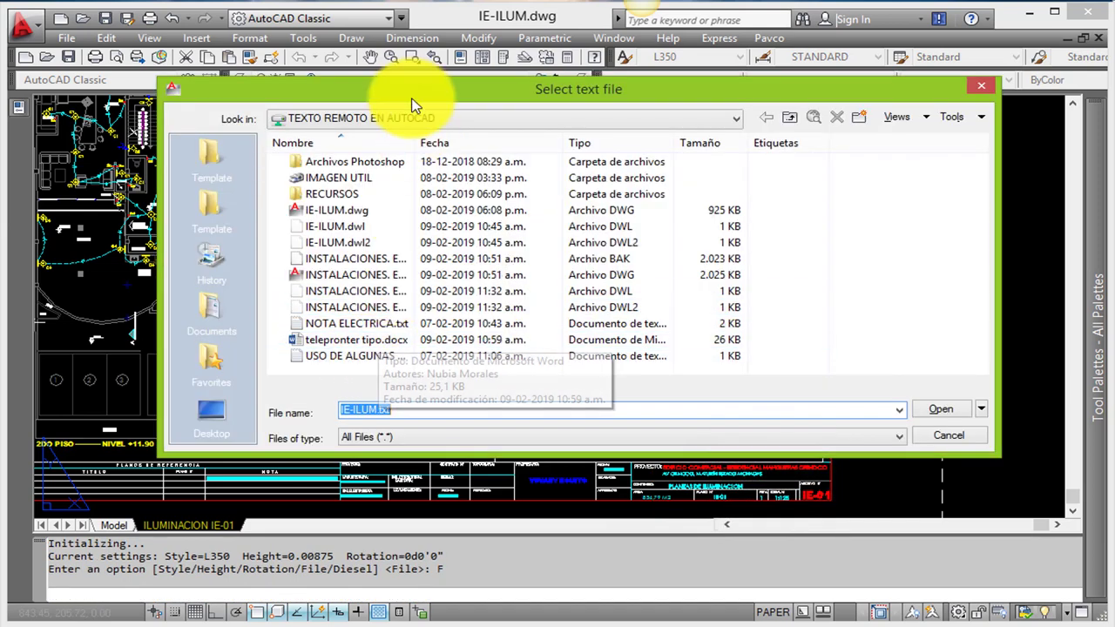
pyautogui.moveTo(413, 104); pyautogui.dragTo(476, 81)
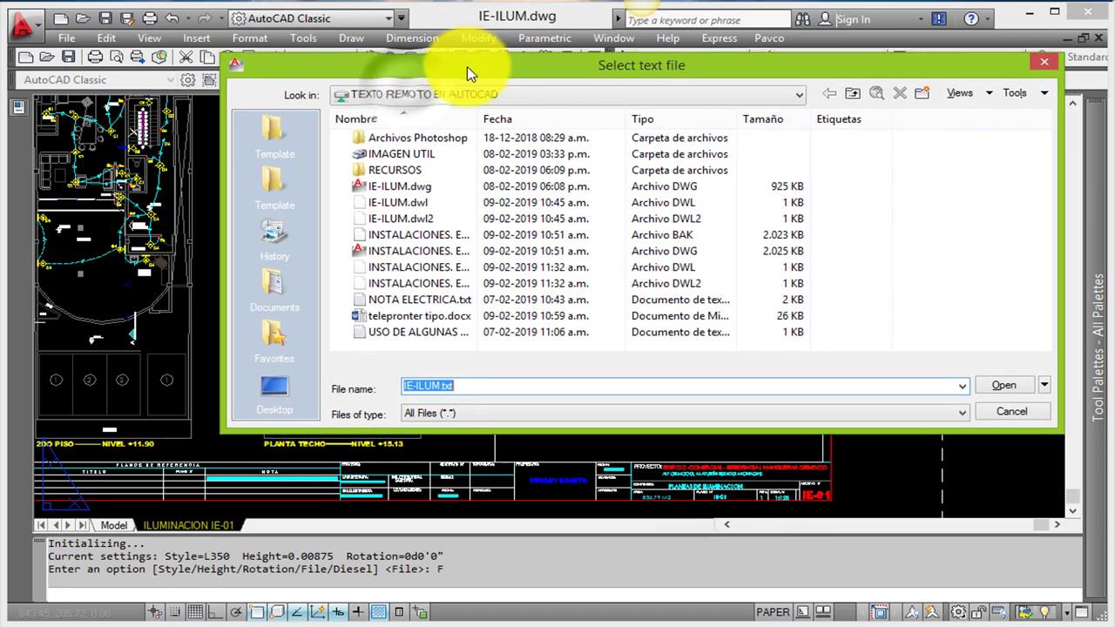
pyautogui.doubleClick(414, 302)
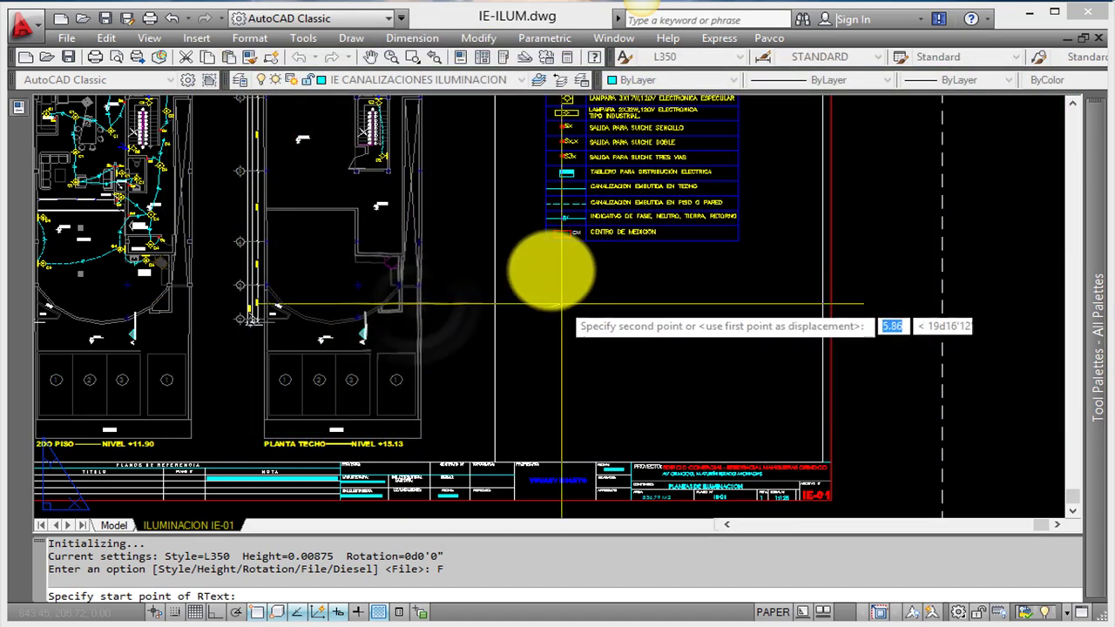
# Place the remote notes at height 1.8 and move them beneath the LEYENDA table
pyautogui.scroll(5, 550, 235)
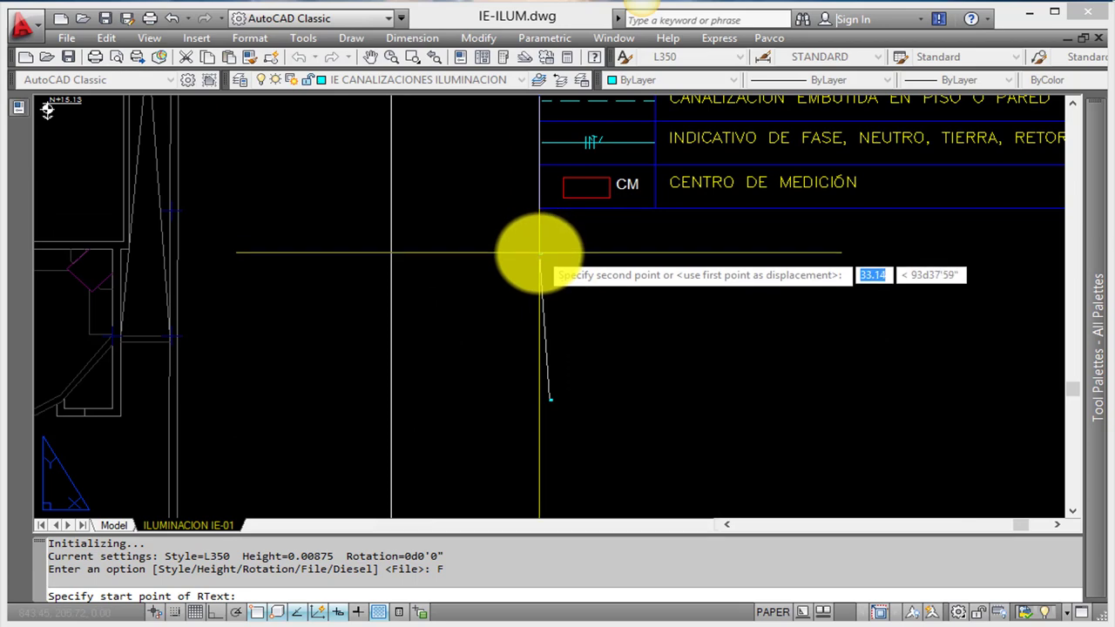
pyautogui.click(540, 254)
pyautogui.click(583, 314)
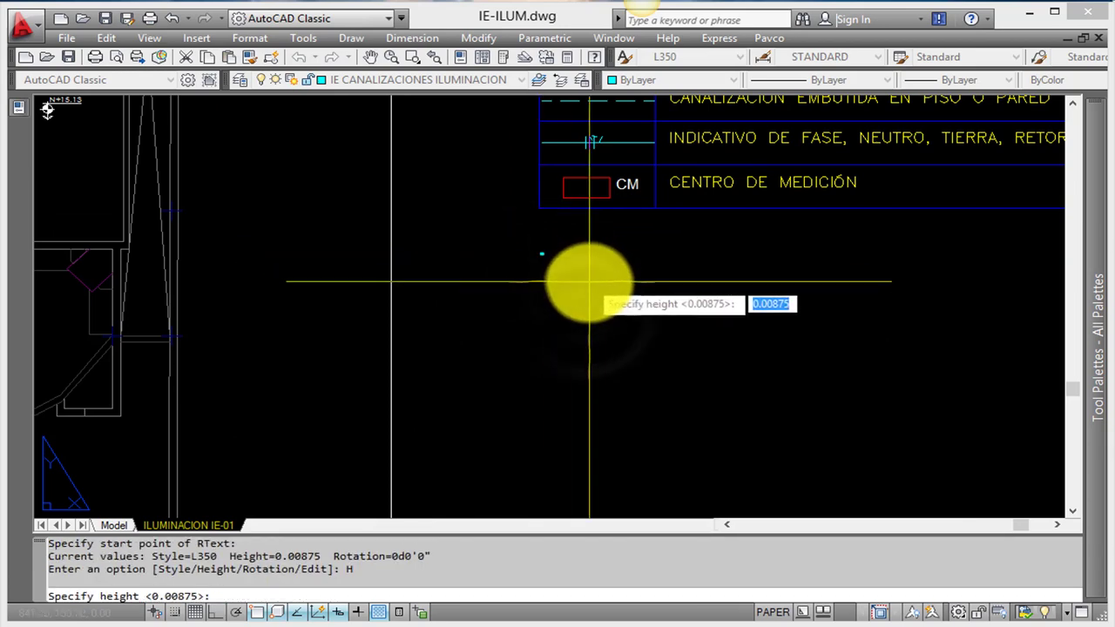
pyautogui.press('Return')
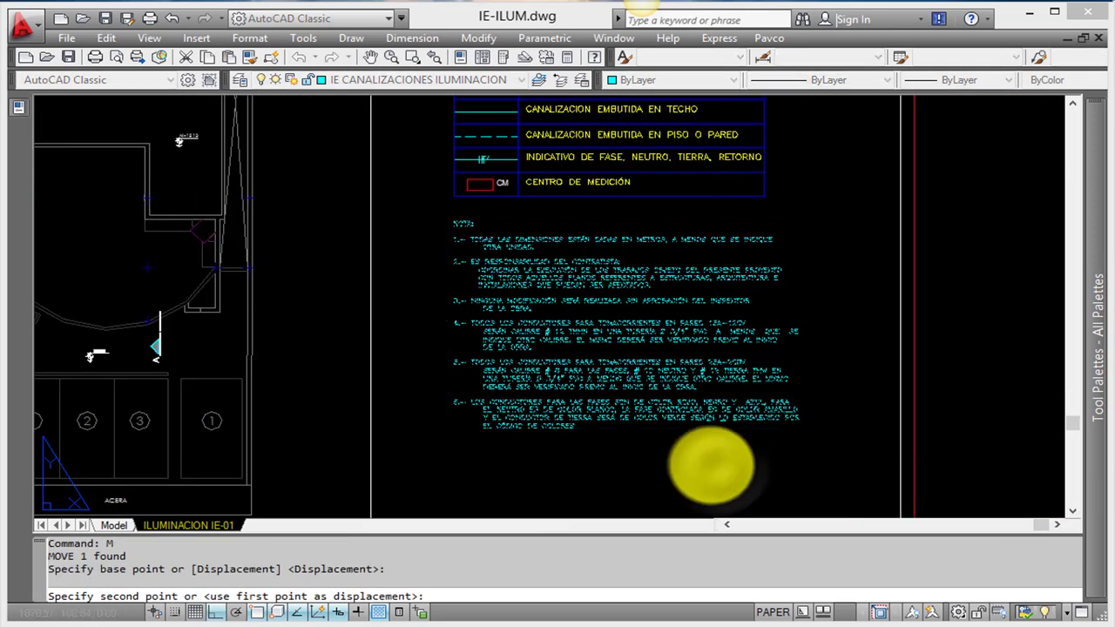
pyautogui.click(758, 336)
pyautogui.scroll(-3, 597, 361)
pyautogui.scroll(1, 585, 357)
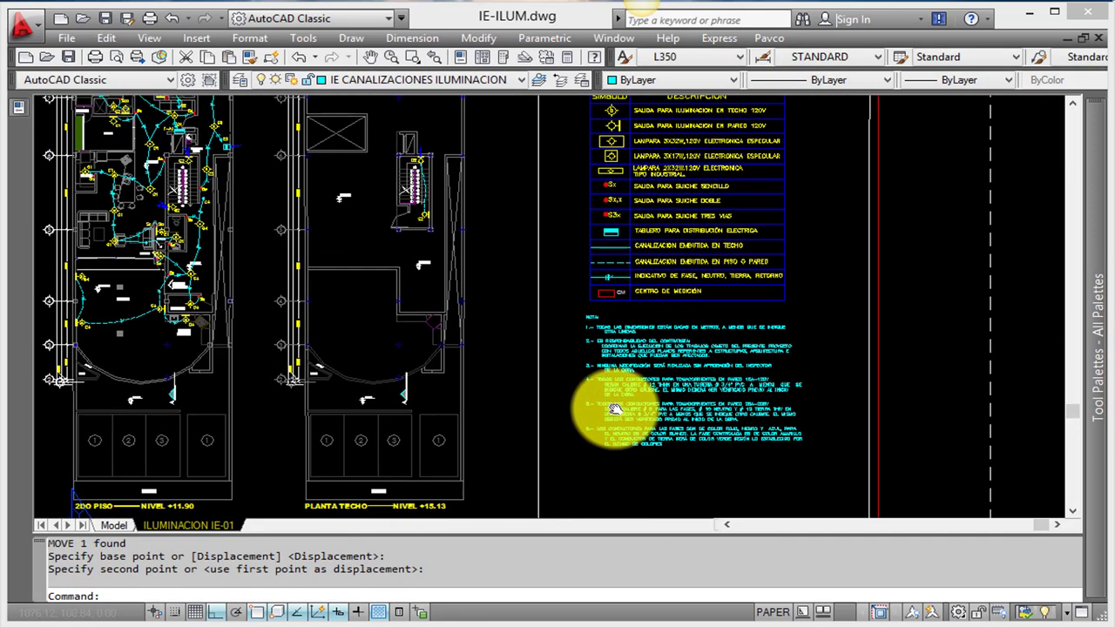
pyautogui.scroll(2, 610, 398)
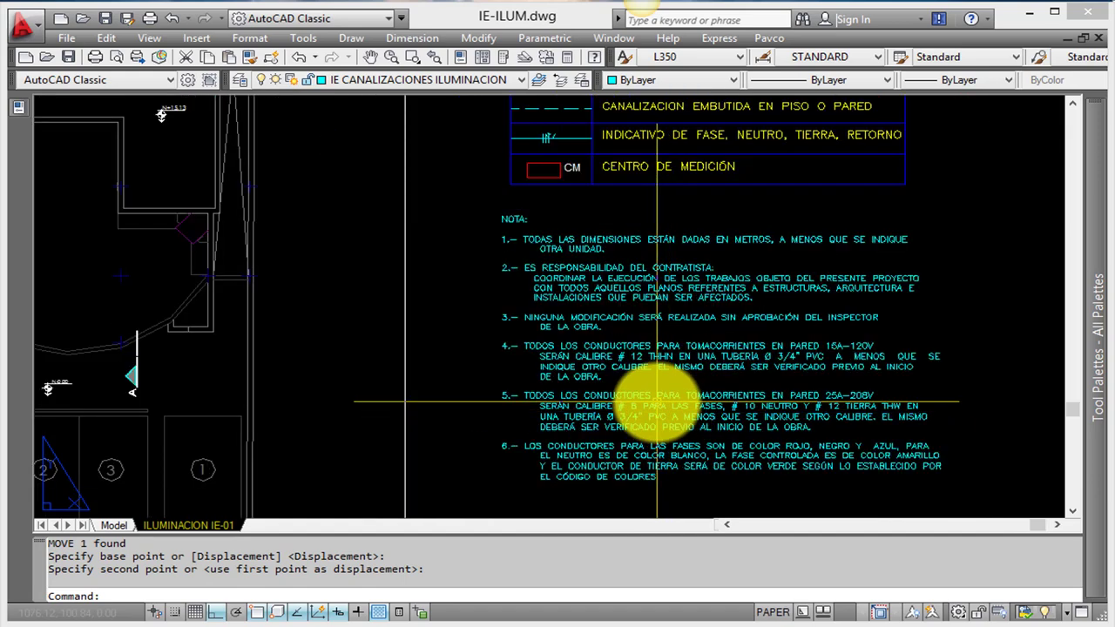
pyautogui.scroll(-2, 592, 398)
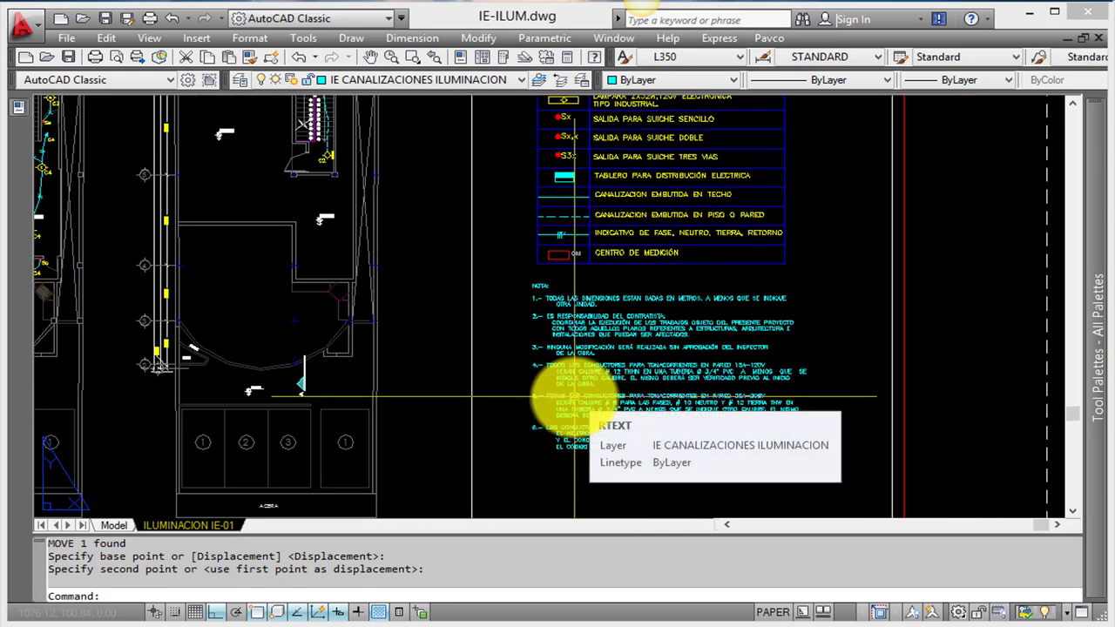
pyautogui.scroll(-3, 644, 366)
pyautogui.moveTo(697, 390); pyautogui.dragTo(822, 405, button='middle')
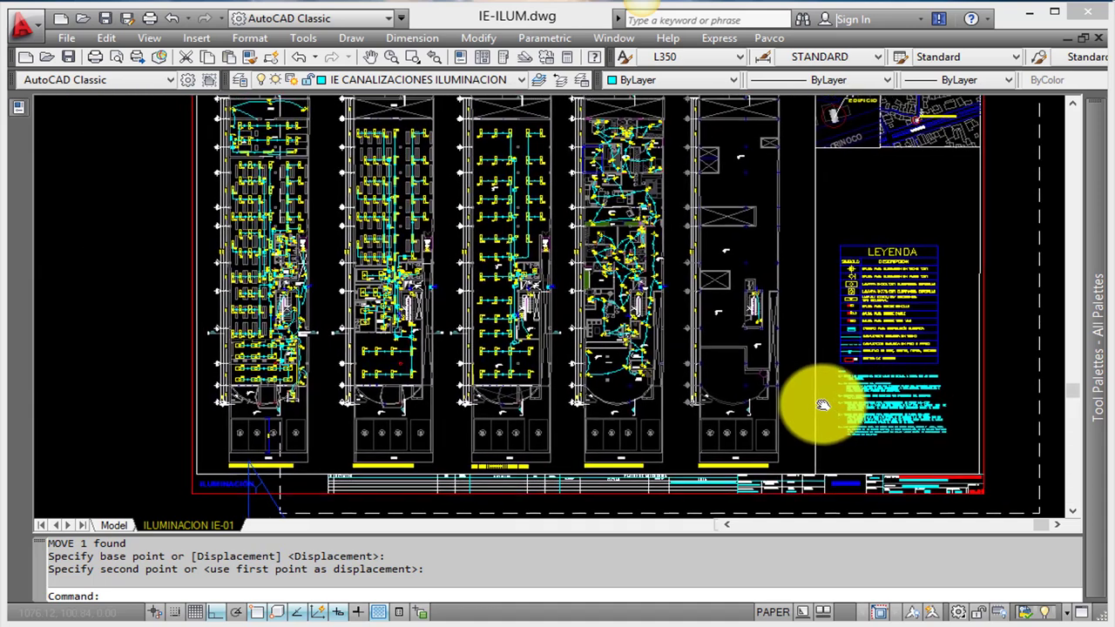
# Save IE-ILUM and INSTALACIONES. ELÉCTRICAS, then close the drawing, answering Sí to save changes
pyautogui.hotkey('ctrl', 's')
pyautogui.hotkey('ctrl', 'Tab')
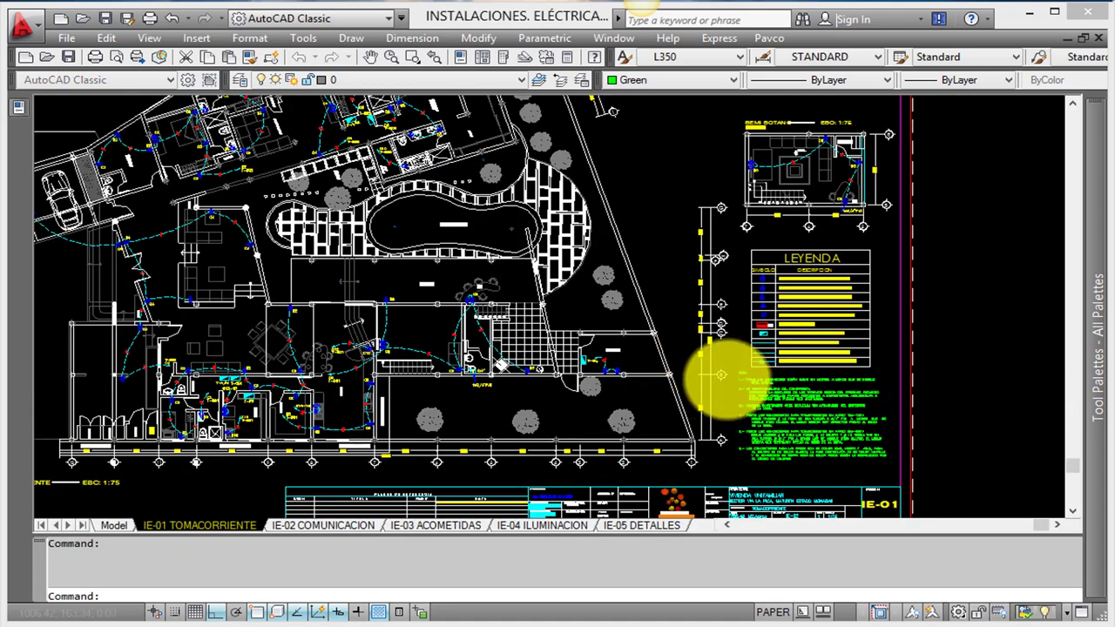
pyautogui.hotkey('ctrl', 's')
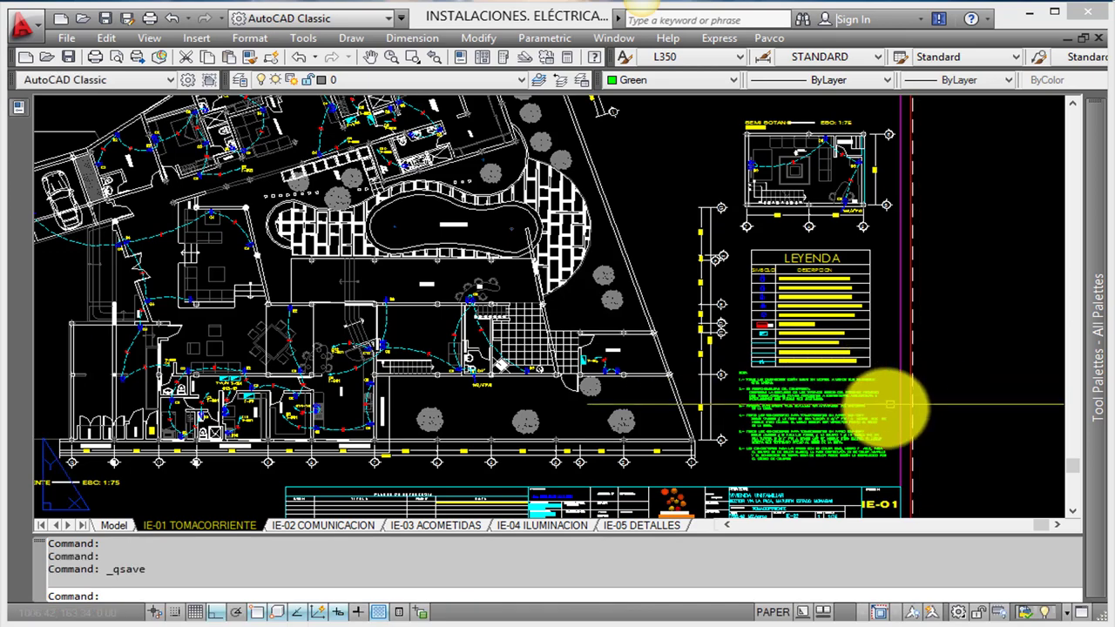
pyautogui.scroll(5, 883, 406)
pyautogui.scroll(-1, 331, 199)
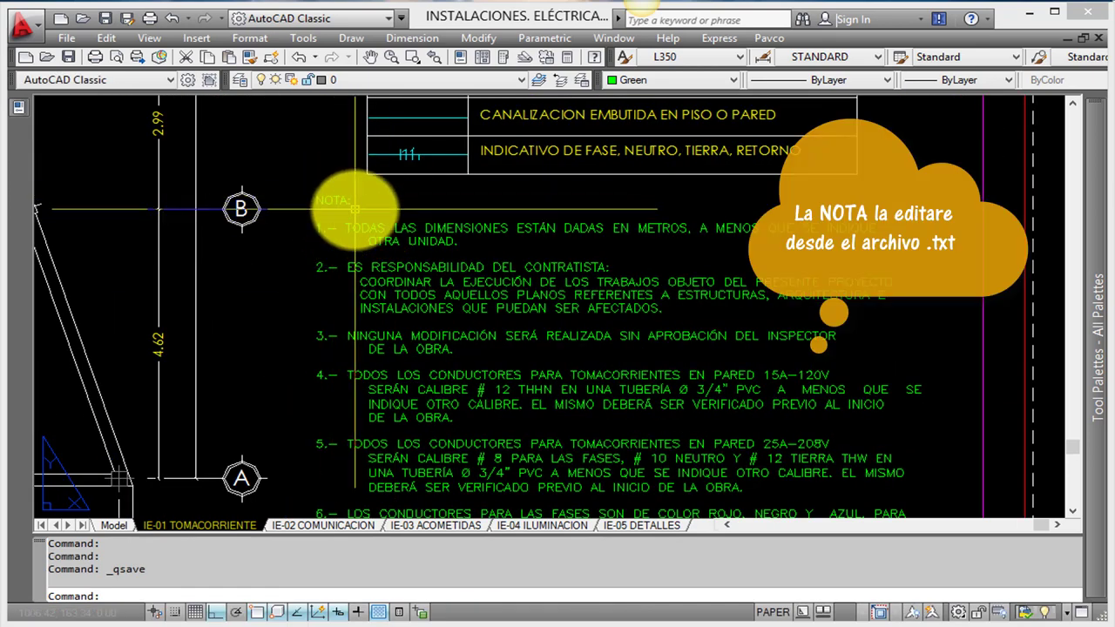
pyautogui.scroll(-4, 811, 293)
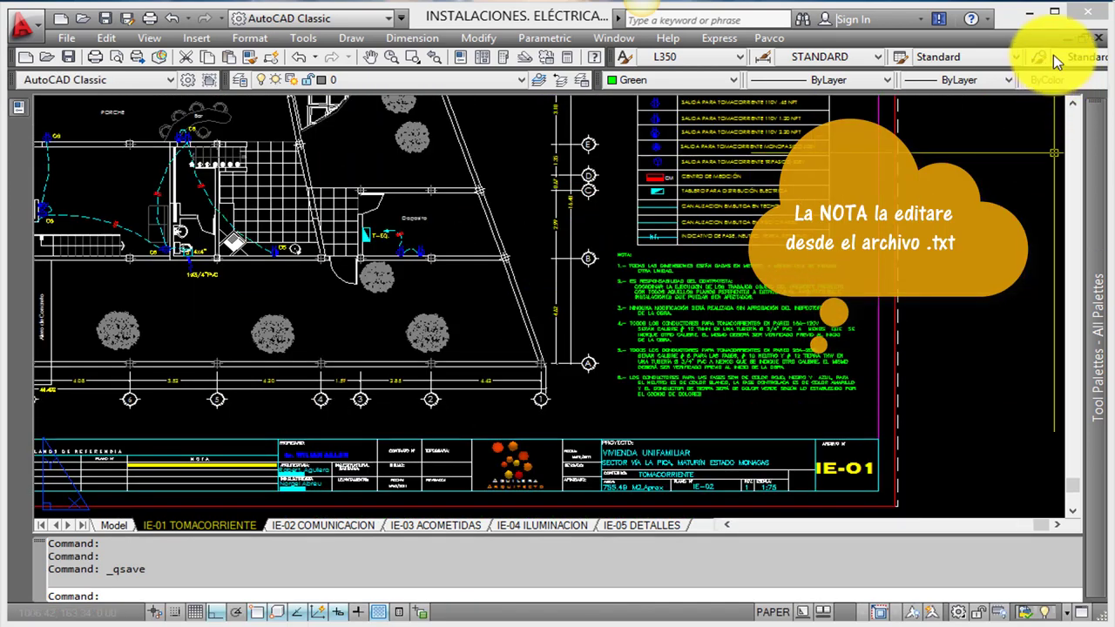
pyautogui.click(1101, 41)
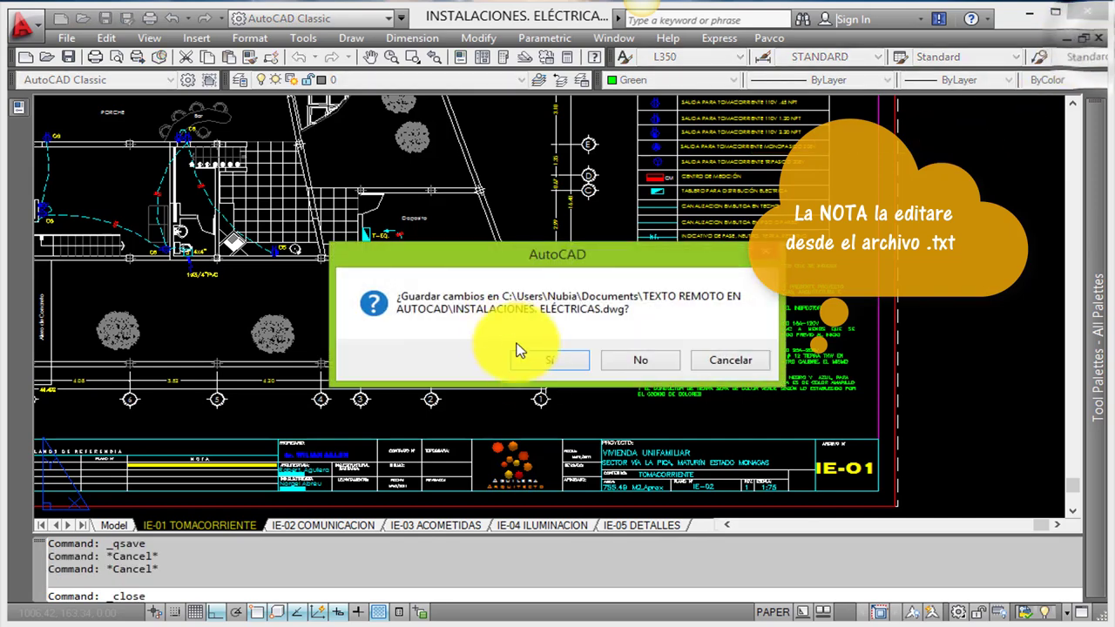
pyautogui.click(552, 361)
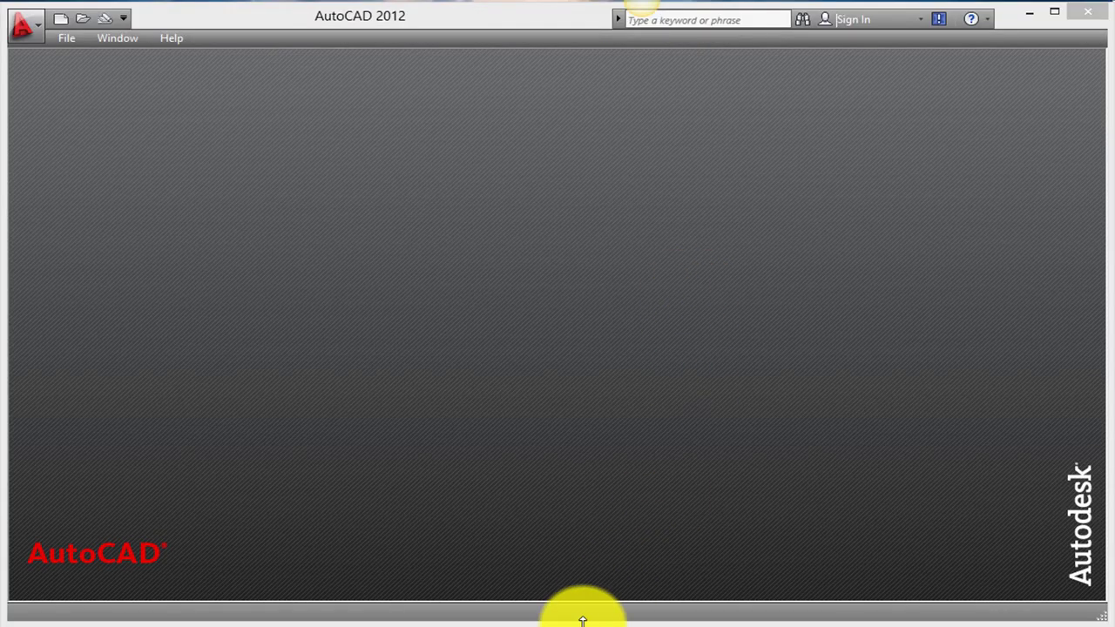
# Add the line 'PRUEBA DE EJEMPLO PARA EL TUTORIAL ////****4444' under NOTA: in NOTA ELECTRICA.txt and save it
pyautogui.click(764, 555)
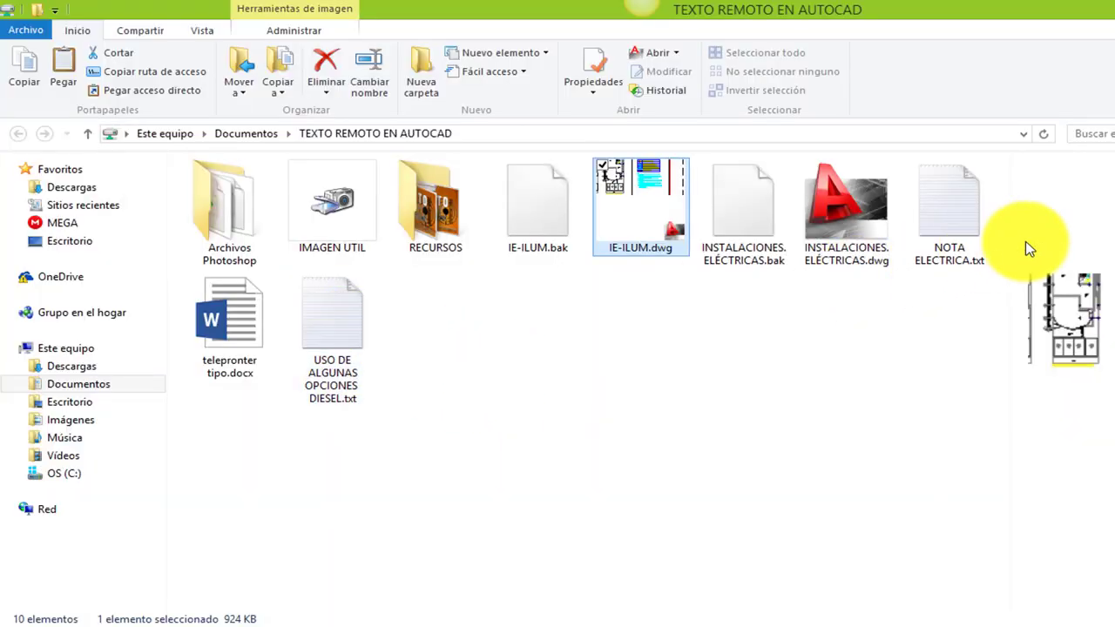
pyautogui.doubleClick(943, 220)
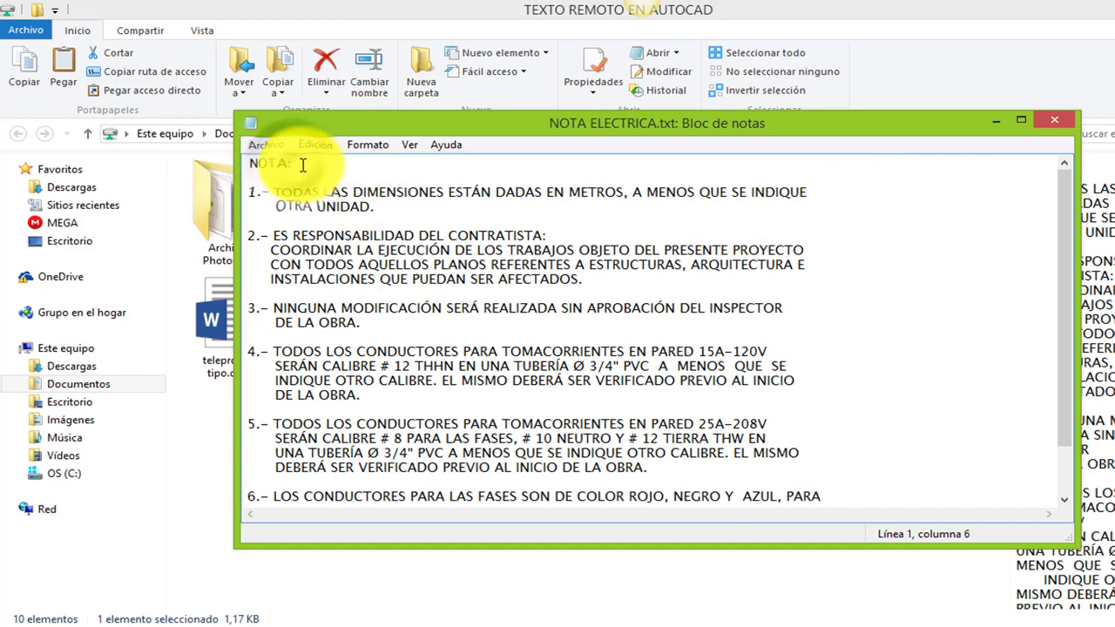
pyautogui.press('Return')
pyautogui.press('Return')
pyautogui.write('PRUEBA DE EJEMPLO PARA EL TUTORIAL ////****4444')
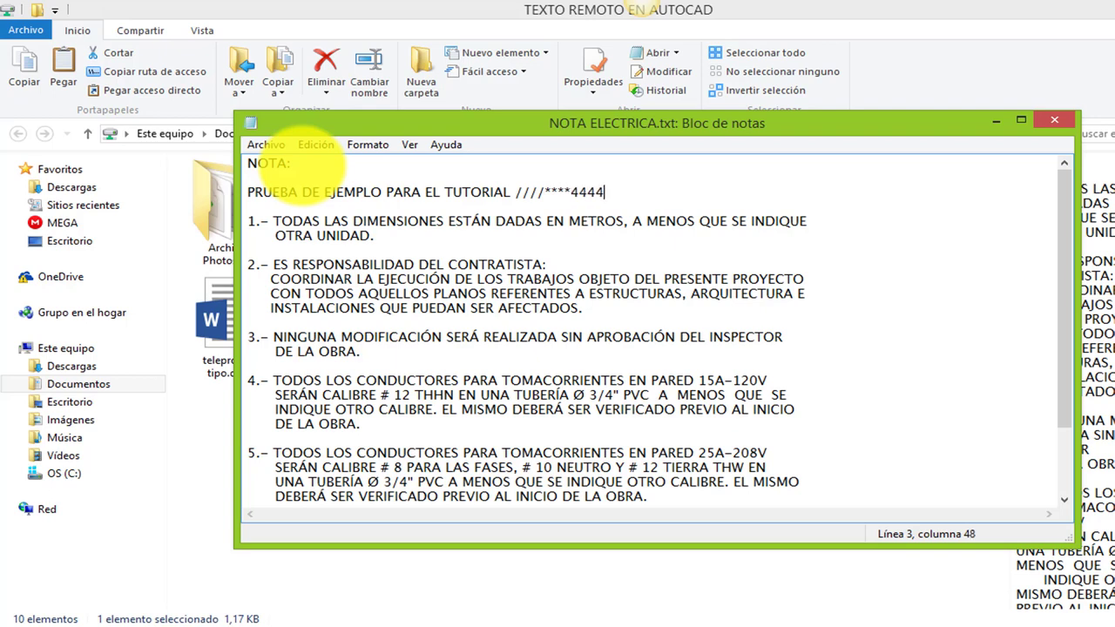
pyautogui.click(263, 145)
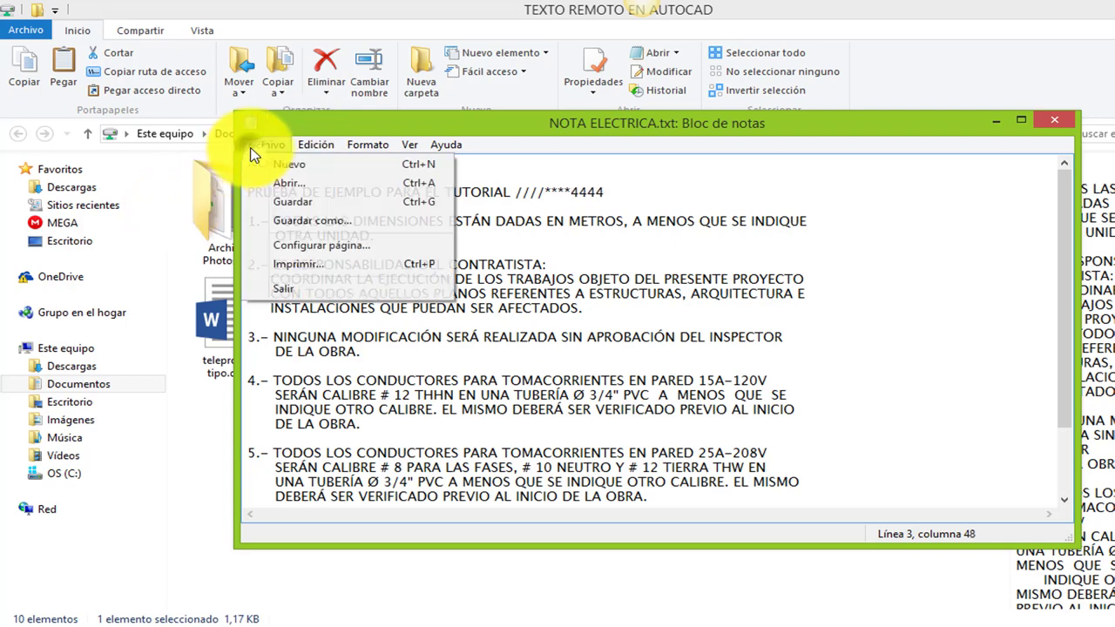
pyautogui.click(286, 202)
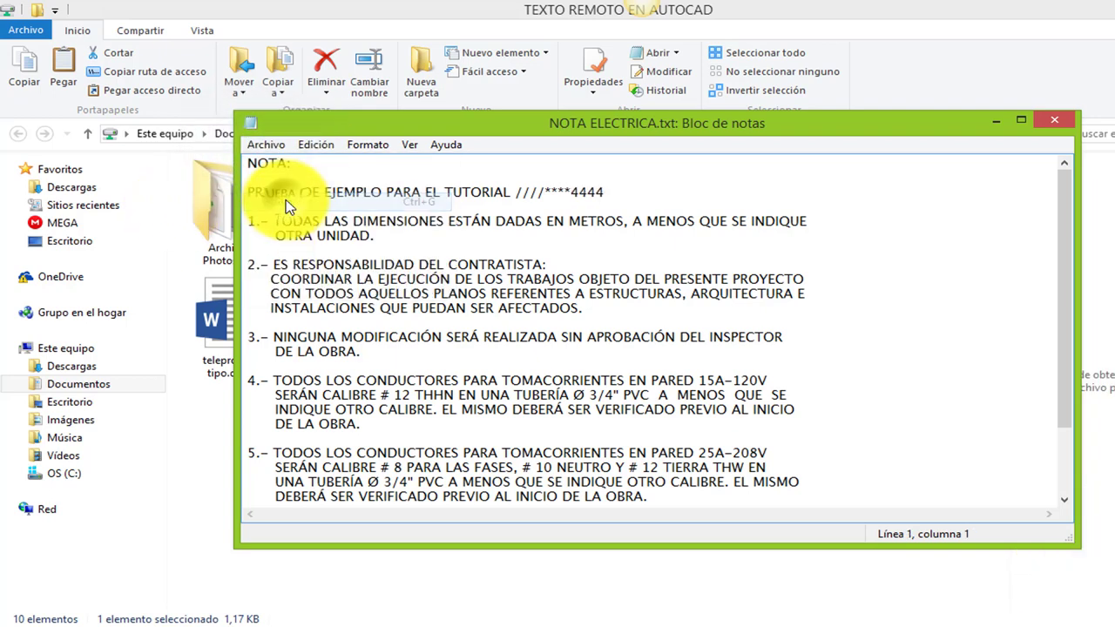
pyautogui.click(1051, 123)
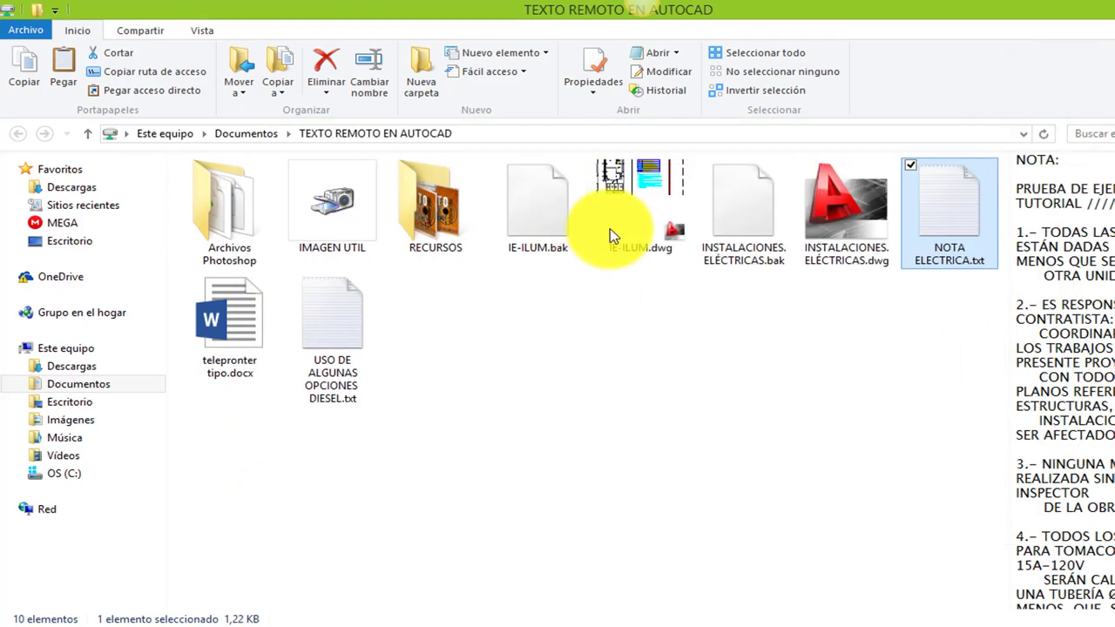
# Reopen IE-ILUM.dwg in AutoCAD and zoom around its notes
pyautogui.doubleClick(659, 203)
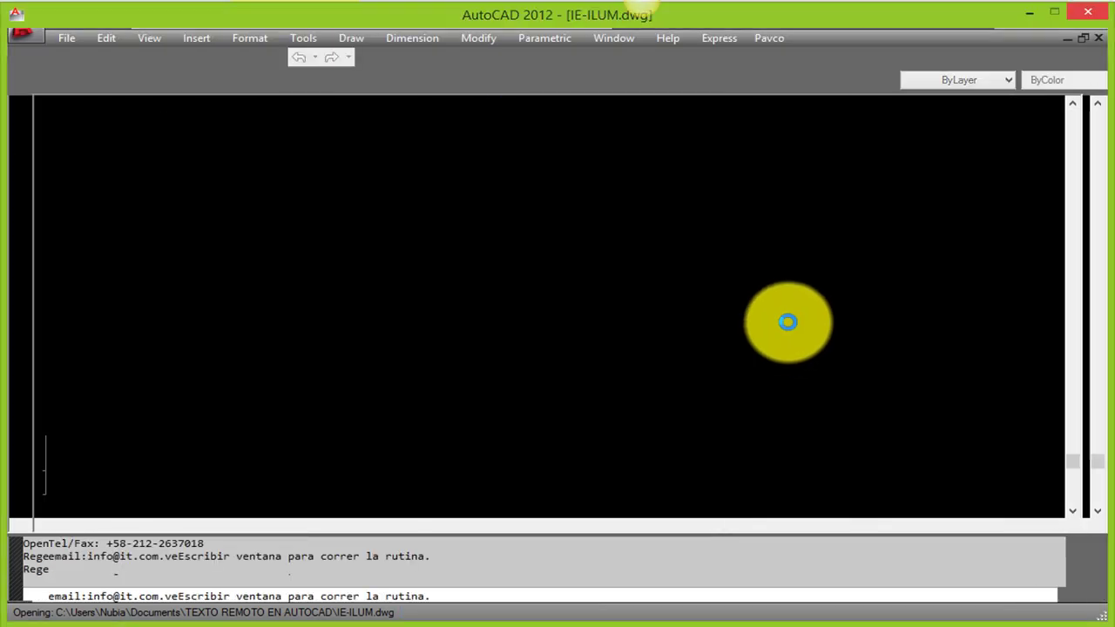
pyautogui.scroll(5, 496, 304)
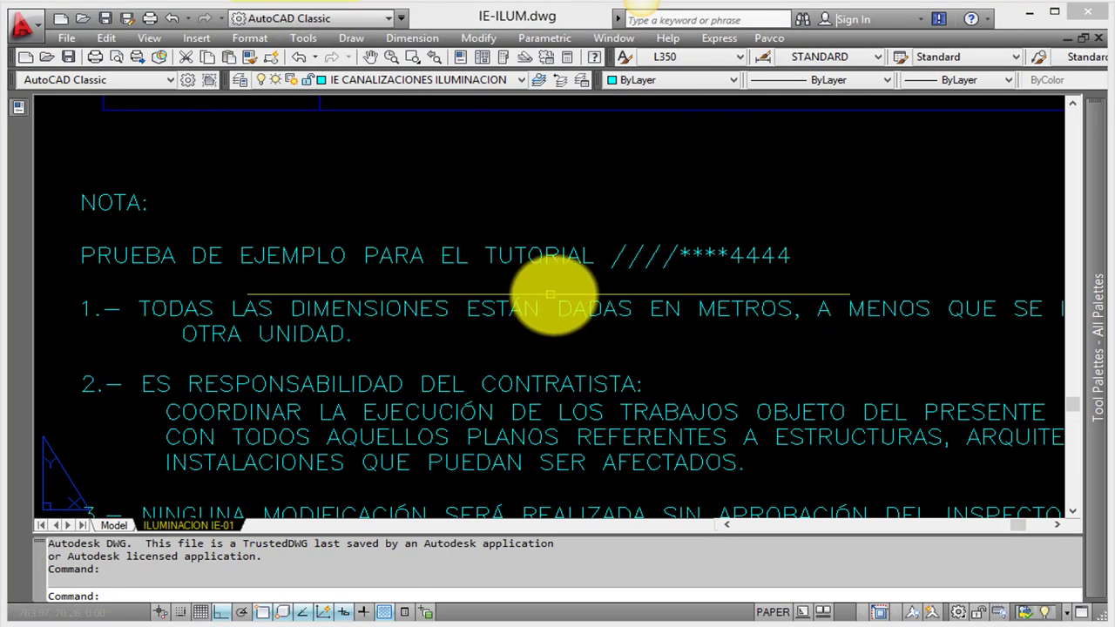
pyautogui.scroll(-3, 487, 309)
pyautogui.scroll(2, 445, 304)
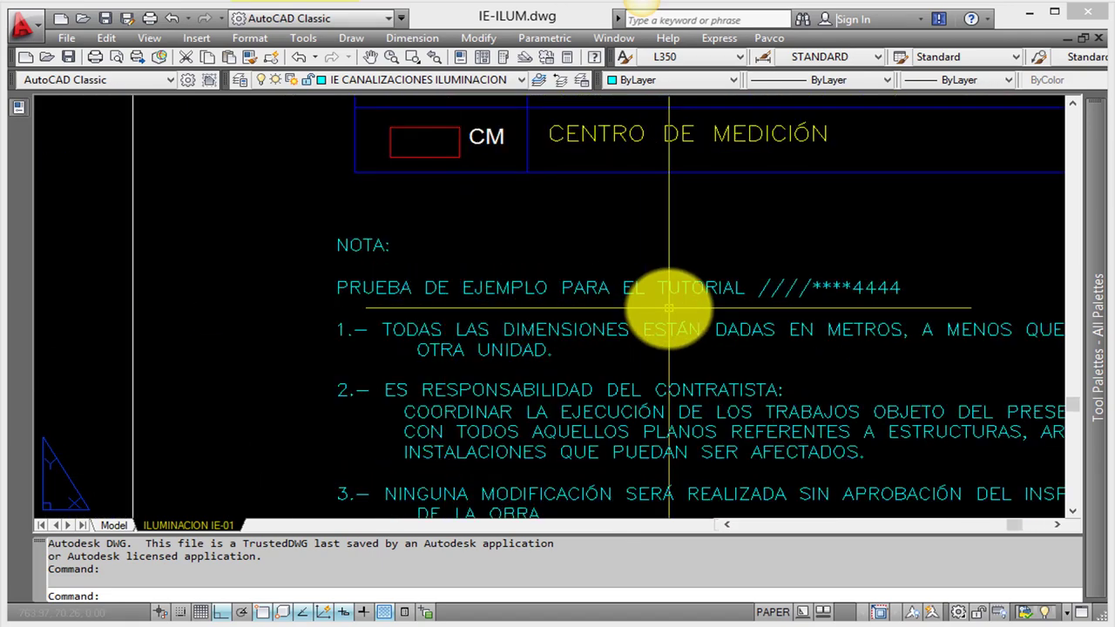
pyautogui.scroll(-1, 564, 272)
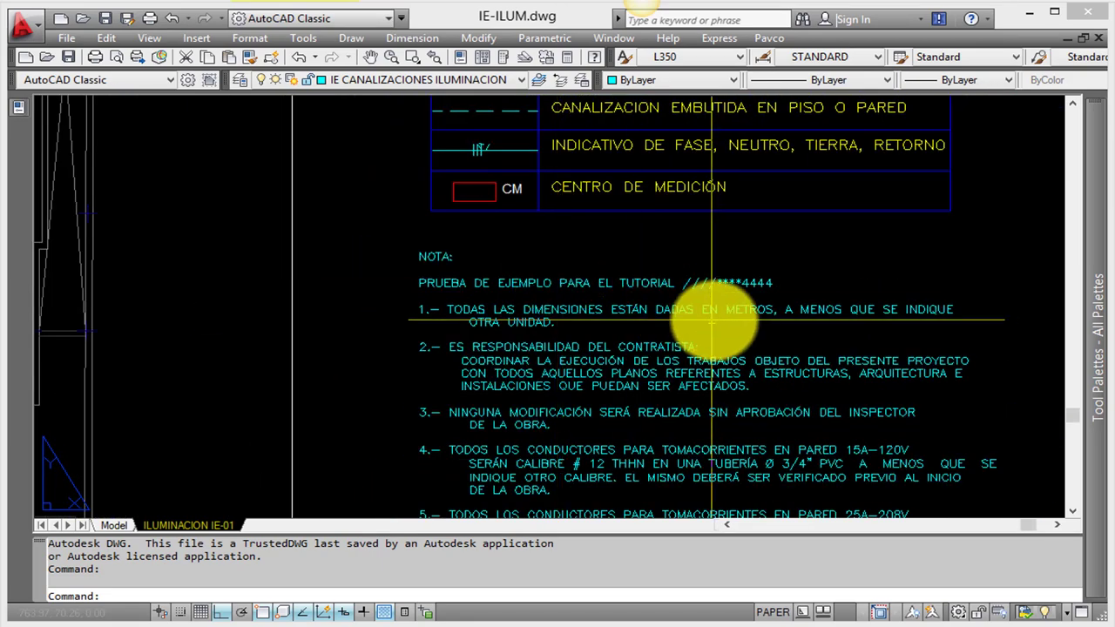
# Open INSTALACIONES. ELÉCTRICAS.dwg and bring its updated NOTA text into view
pyautogui.hotkey('ctrl', 'o')
pyautogui.click(431, 217)
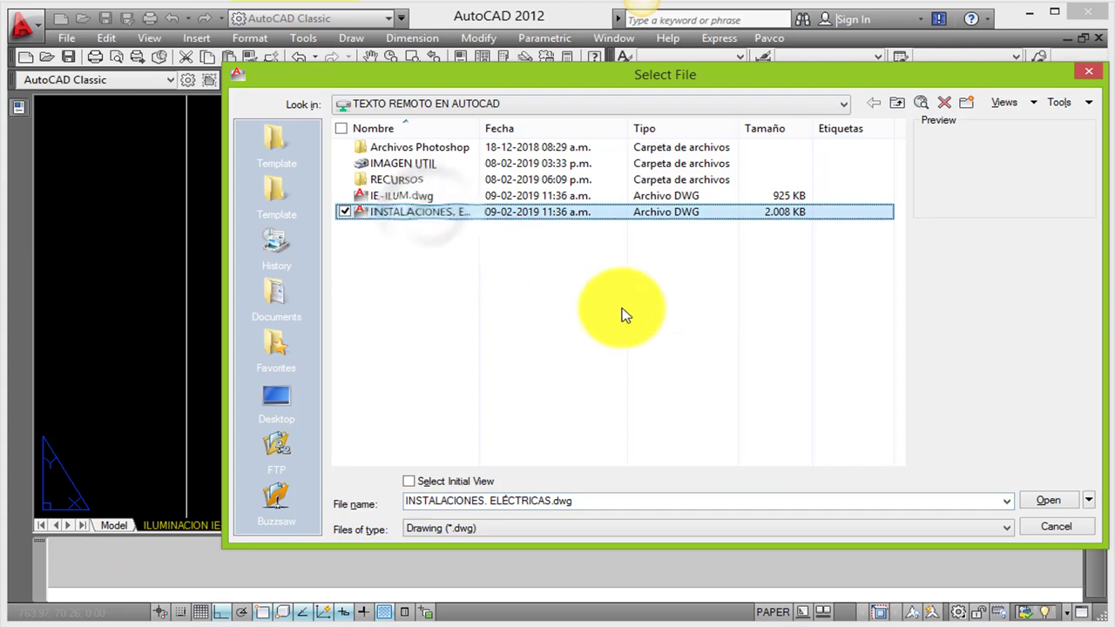
pyautogui.click(1041, 500)
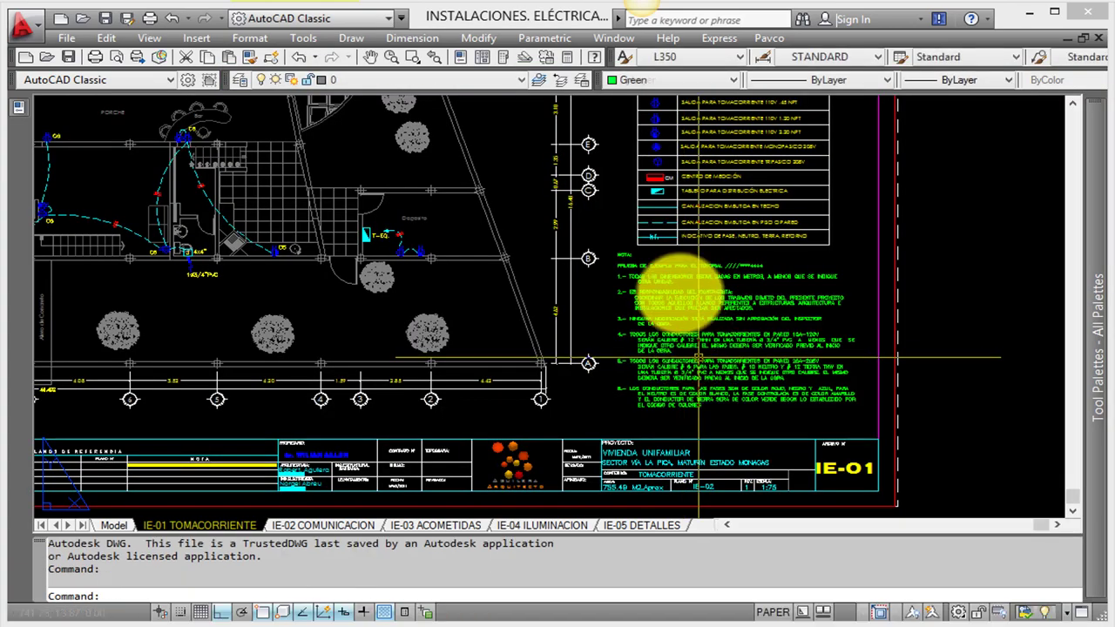
pyautogui.scroll(5, 688, 275)
pyautogui.moveTo(701, 262); pyautogui.dragTo(567, 304, button='middle')
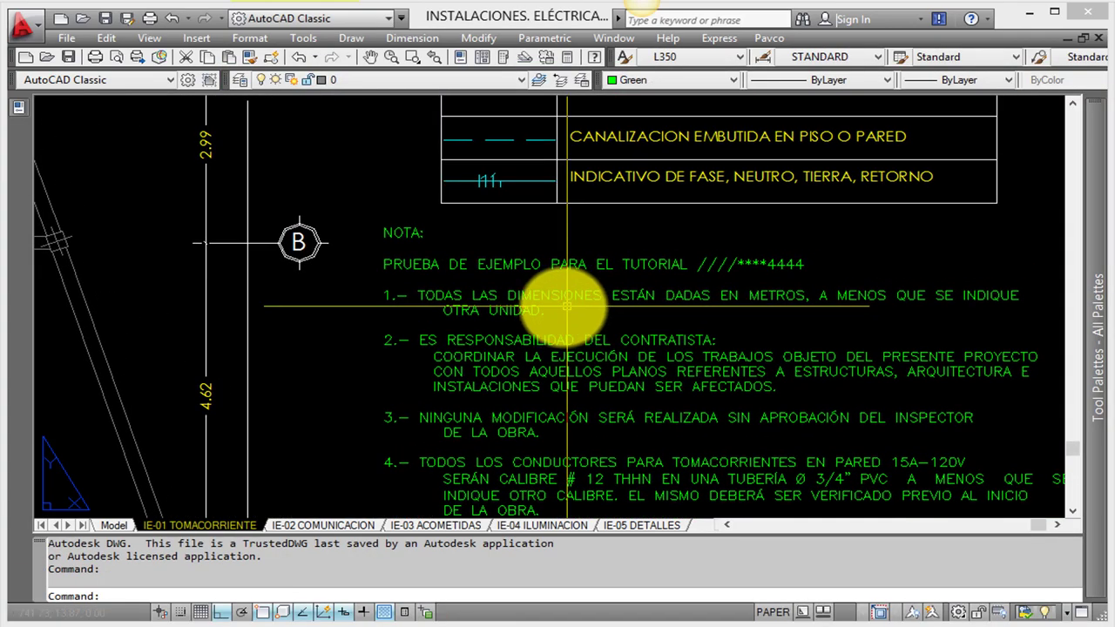
pyautogui.hotkey('ctrl', 'Tab')
pyautogui.scroll(-5, 575, 296)
# Zoom in on IE-ILUM's notes to check the new PRUEBA DE EJEMPLO line, then switch drawings
pyautogui.moveTo(572, 376); pyautogui.dragTo(717, 445, button='middle')
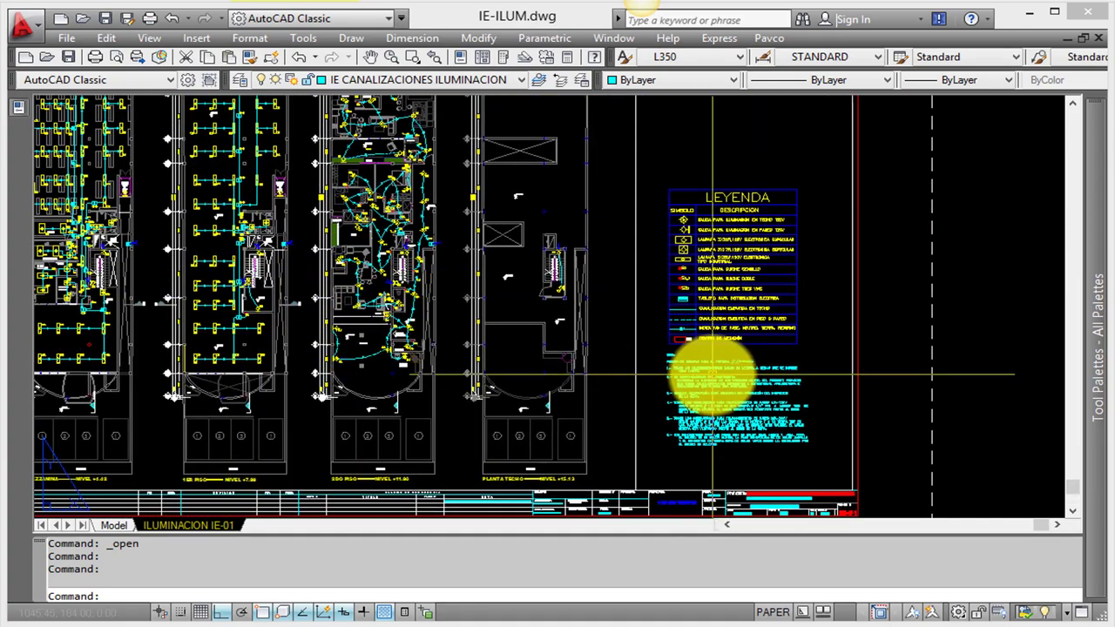
pyautogui.scroll(3, 707, 340)
pyautogui.scroll(3, 722, 349)
pyautogui.scroll(2, 682, 348)
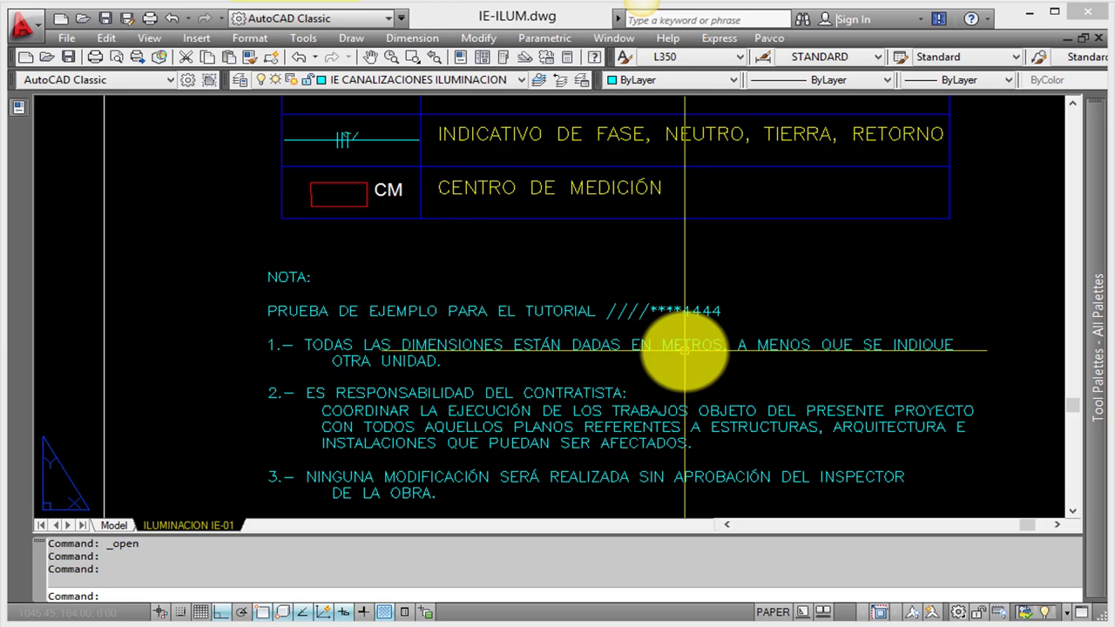
pyautogui.moveTo(684, 349)
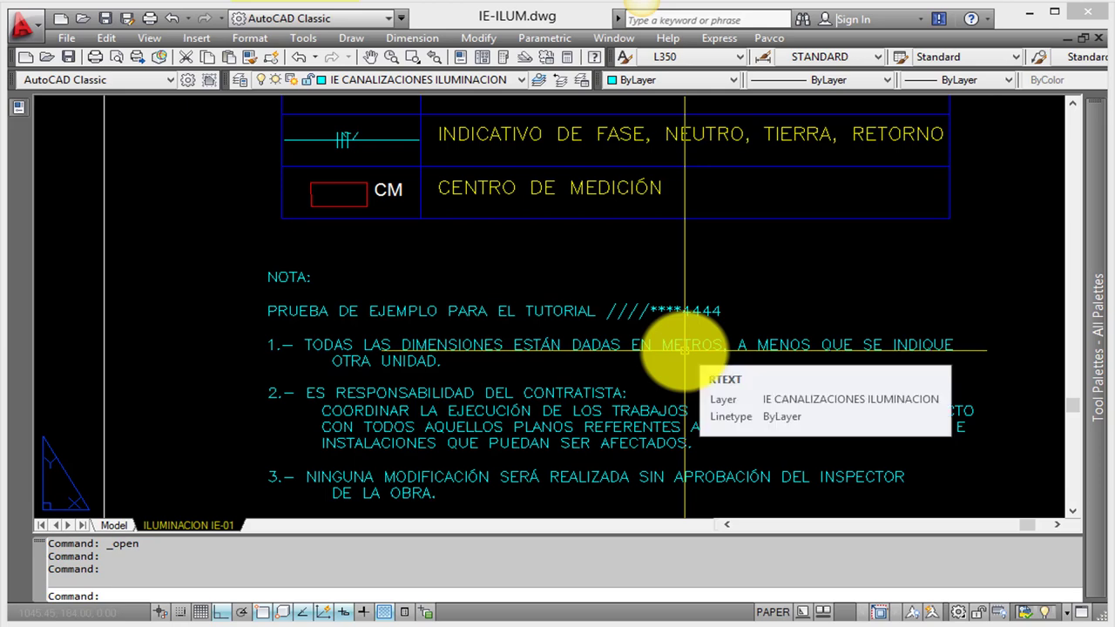
pyautogui.scroll(-8, 685, 348)
pyautogui.scroll(3, 653, 323)
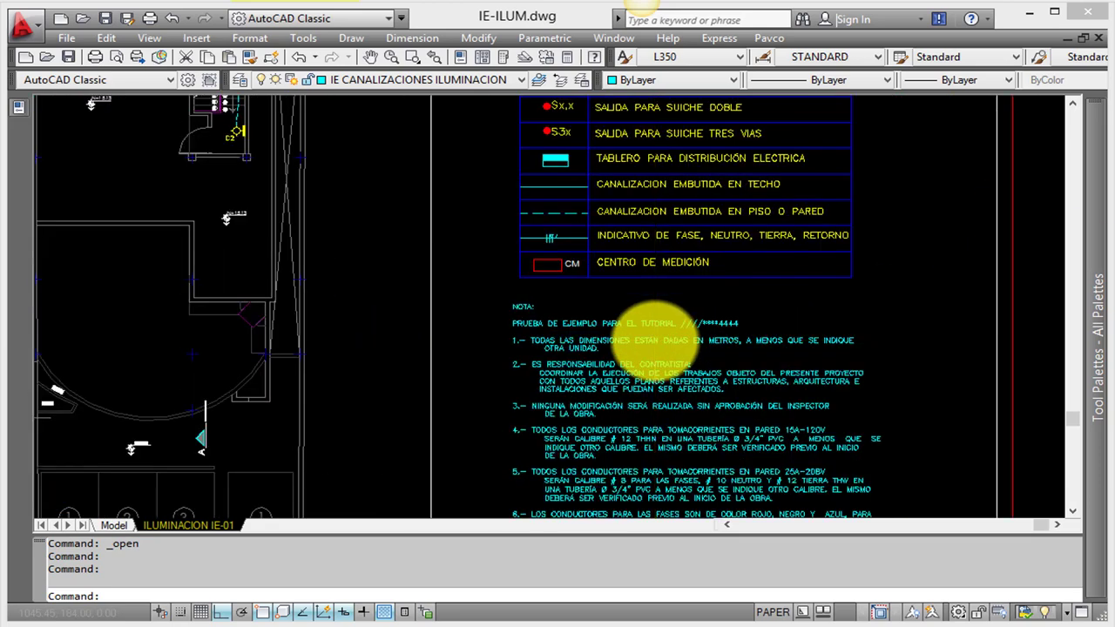
pyautogui.scroll(-1, 657, 339)
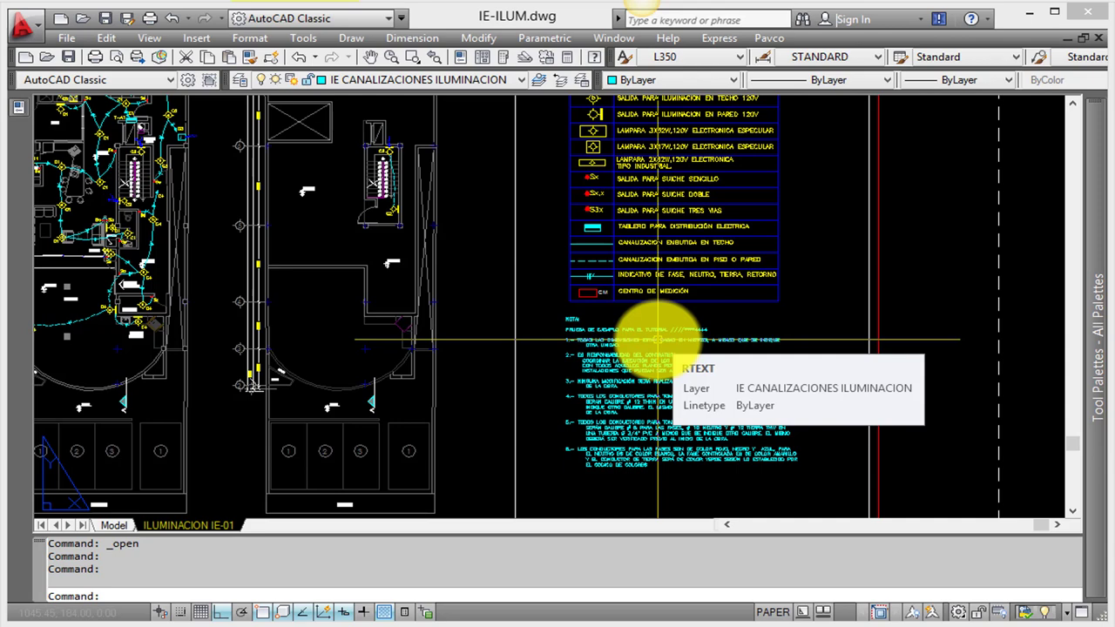
pyautogui.scroll(3, 644, 383)
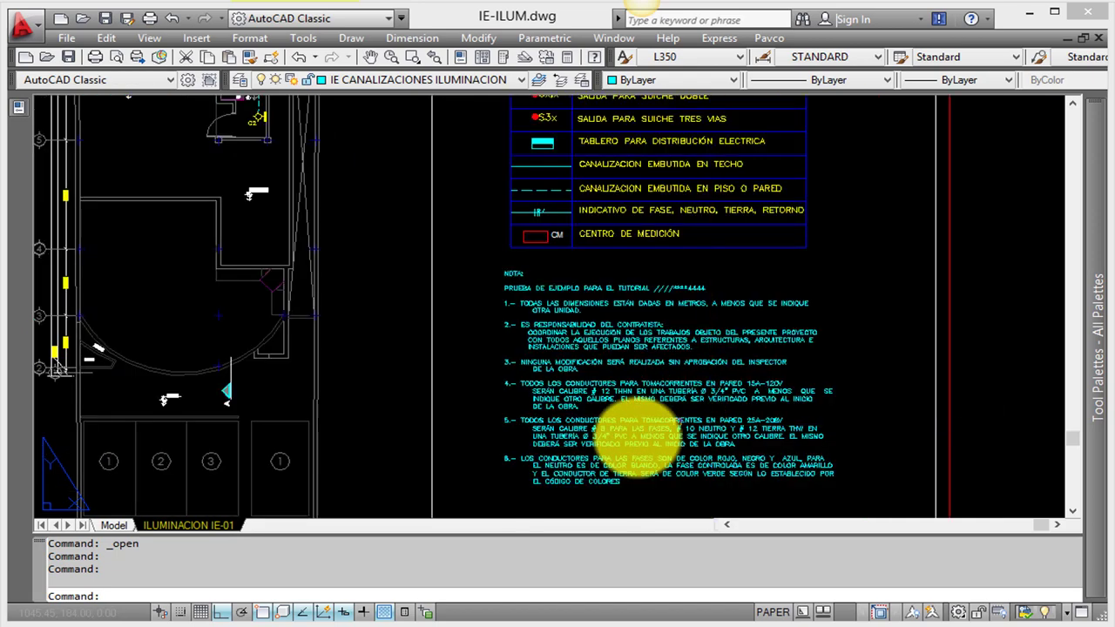
pyautogui.scroll(2, 574, 497)
pyautogui.scroll(-5, 570, 470)
pyautogui.hotkey('ctrl', 'Tab')
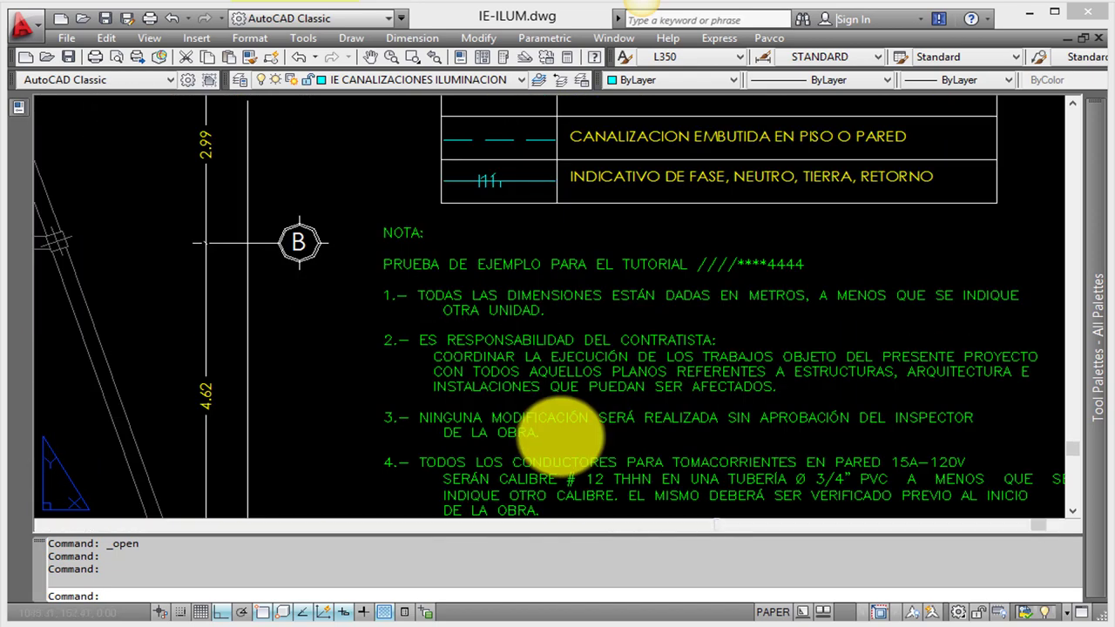
# Switch INSTALACIONES. ELÉCTRICAS to its IE-04 ILUMINACION layout and frame the old notes
pyautogui.scroll(-2, 521, 320)
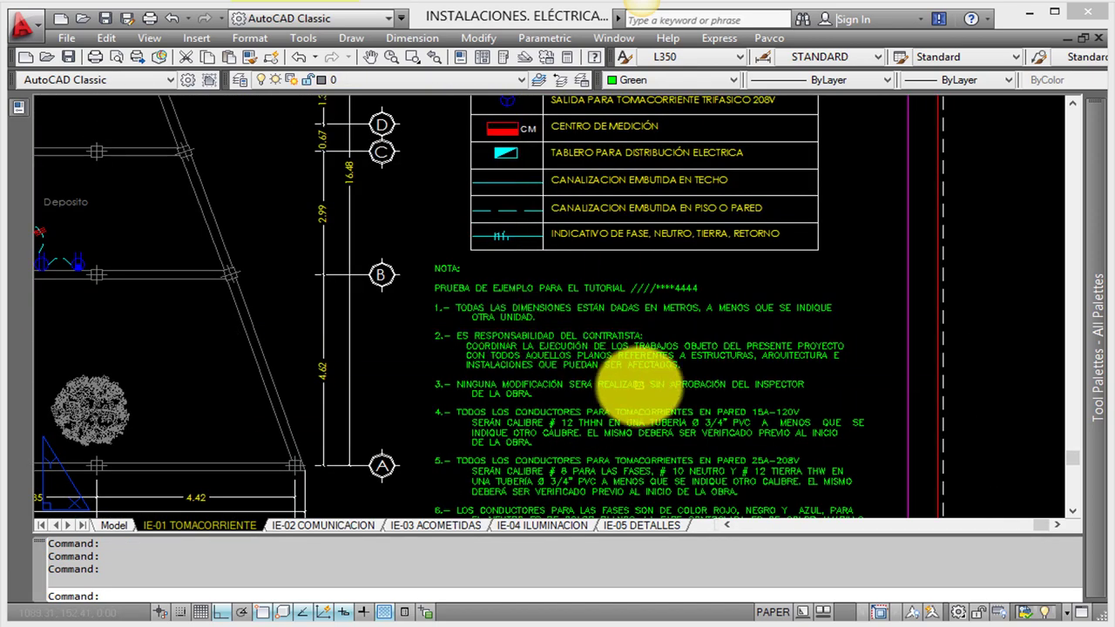
pyautogui.moveTo(636, 372); pyautogui.dragTo(552, 241, button='middle')
pyautogui.scroll(2, 552, 523)
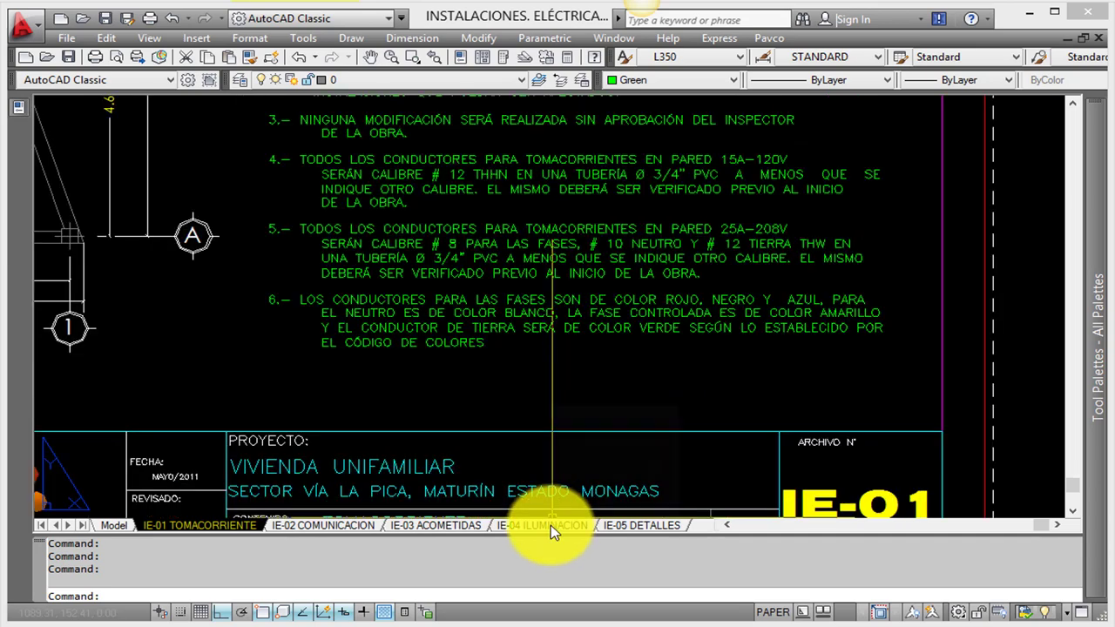
pyautogui.press('Escape')
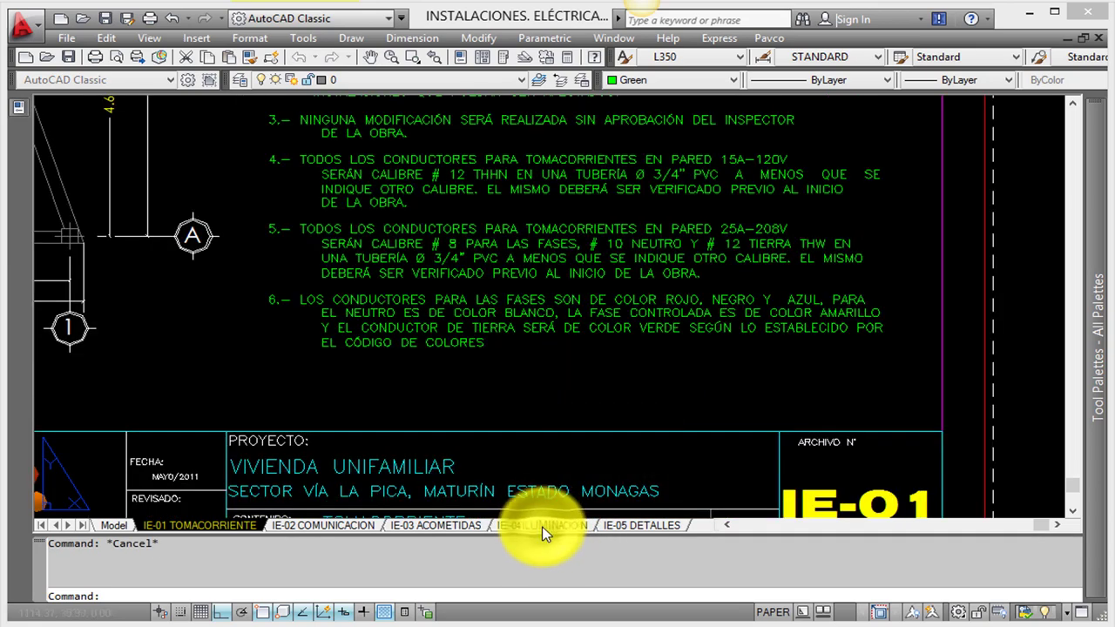
pyautogui.click(541, 526)
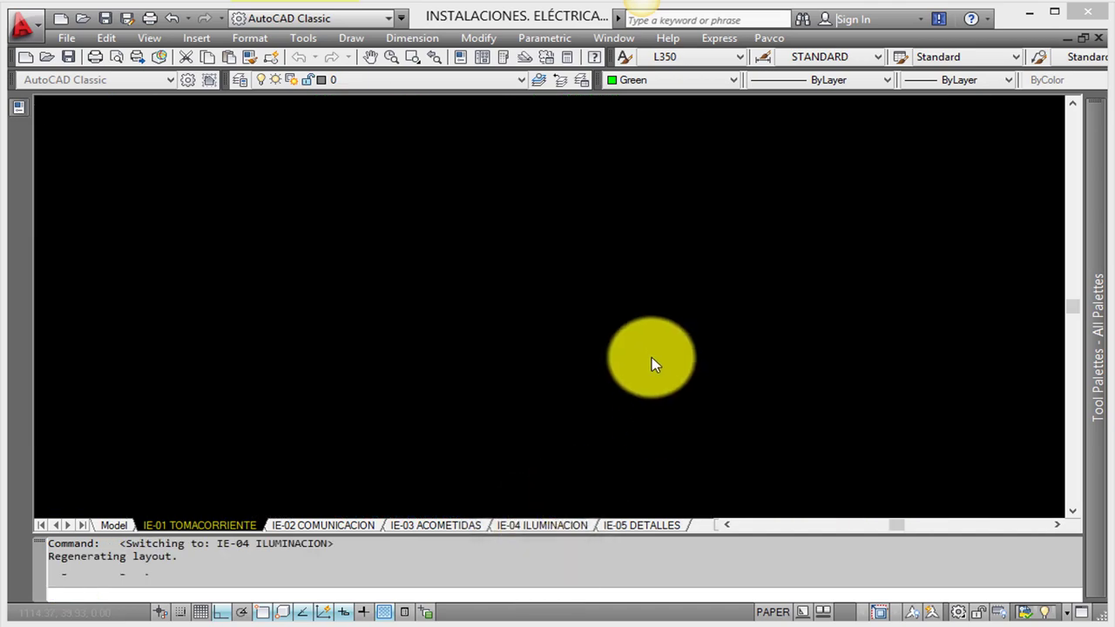
pyautogui.moveTo(558, 318); pyautogui.dragTo(510, 309, button='middle')
pyautogui.scroll(5, 903, 505)
pyautogui.click(640, 365)
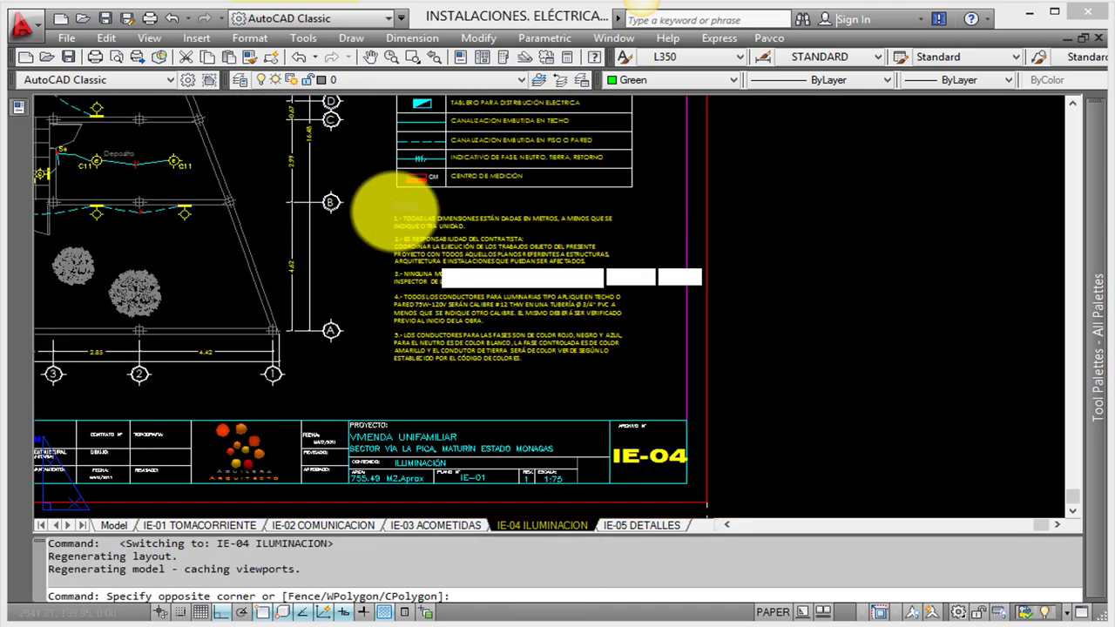
# Window-select and erase the six old notes objects
pyautogui.click(386, 204)
pyautogui.press('Delete')
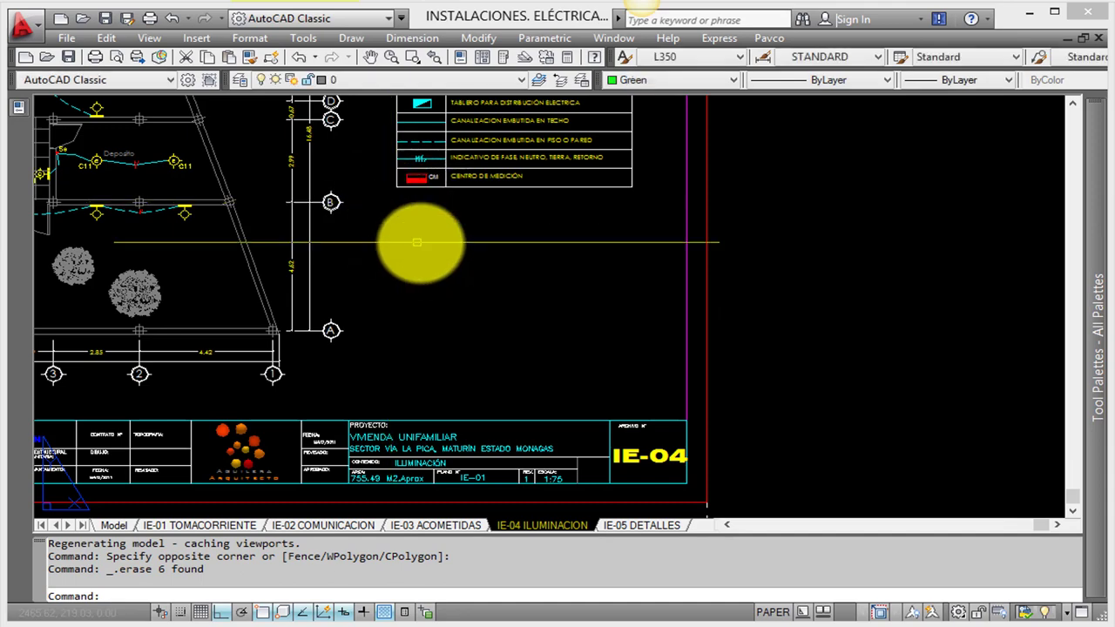
pyautogui.scroll(2, 497, 316)
pyautogui.scroll(2, 497, 340)
# Insert remote text linked to NOTA ELECTRICA.txt below the legend using RTEXT
pyautogui.write('rt')
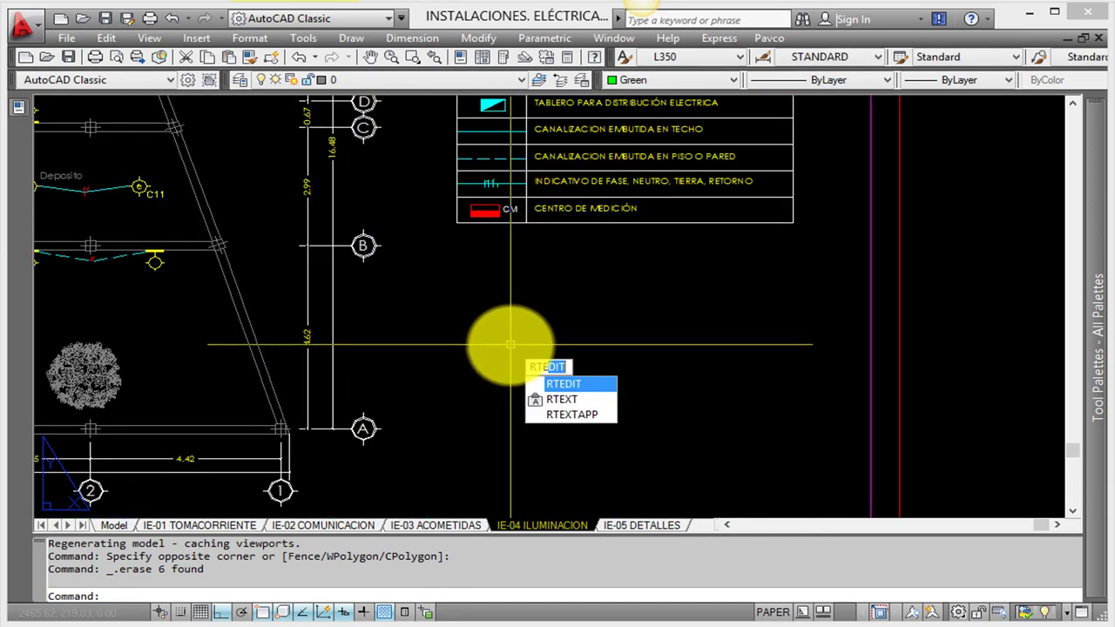
pyautogui.click(566, 402)
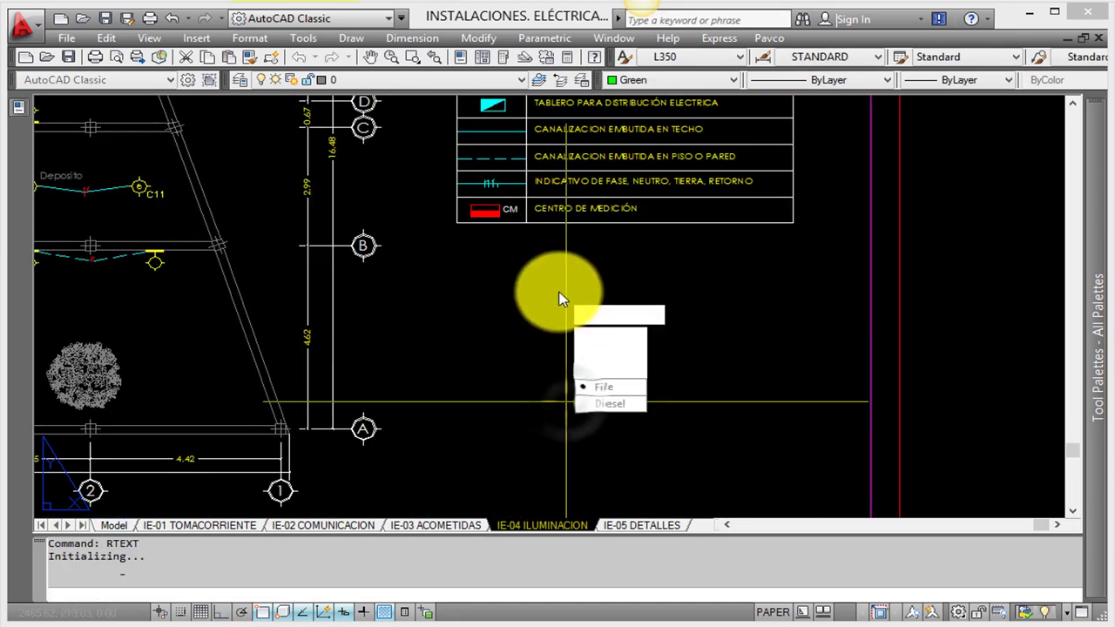
pyautogui.click(617, 390)
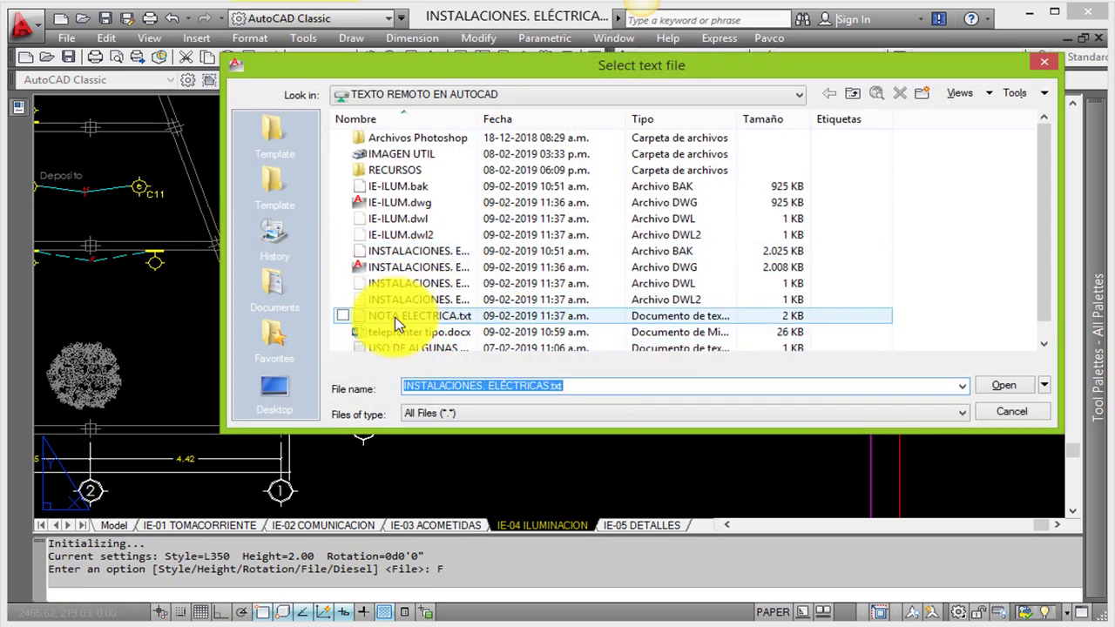
pyautogui.doubleClick(401, 315)
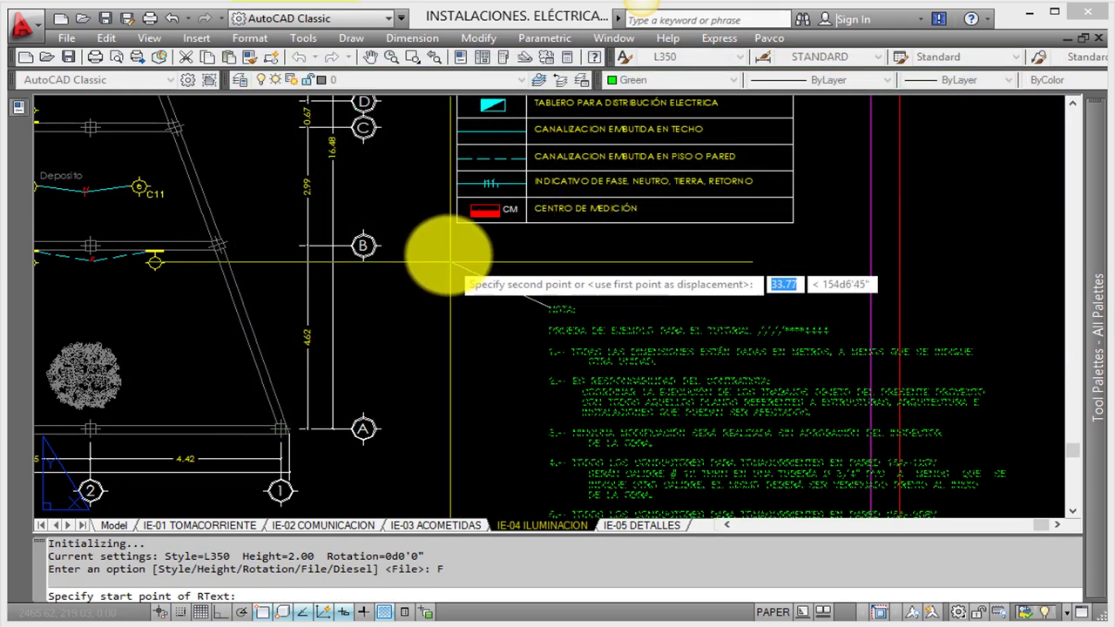
pyautogui.click(452, 242)
pyautogui.scroll(1, 510, 293)
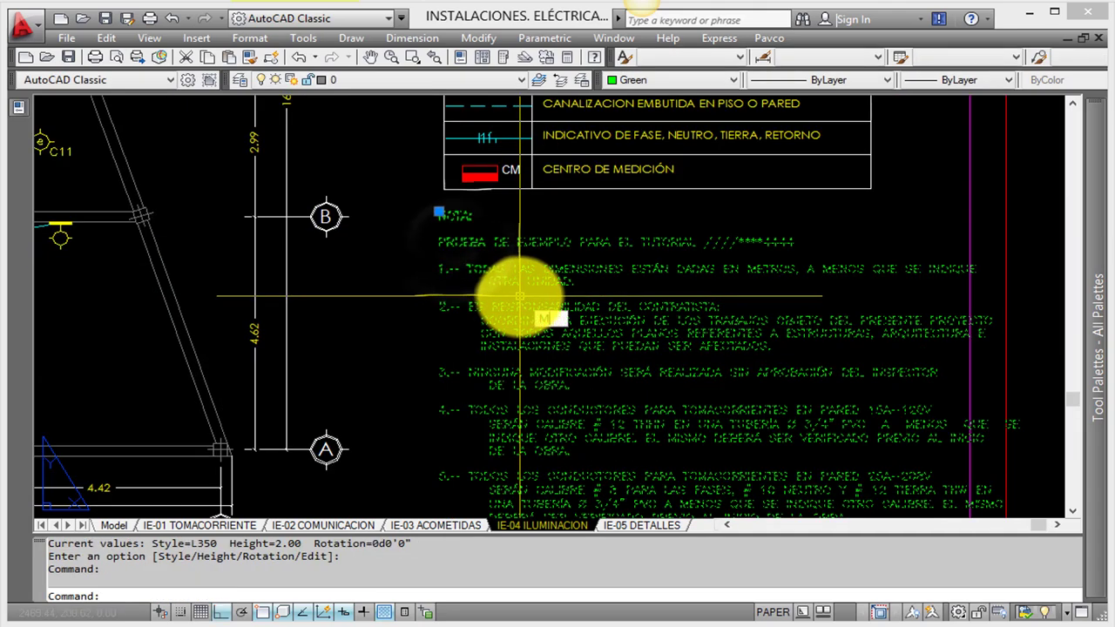
pyautogui.scroll(1, 758, 236)
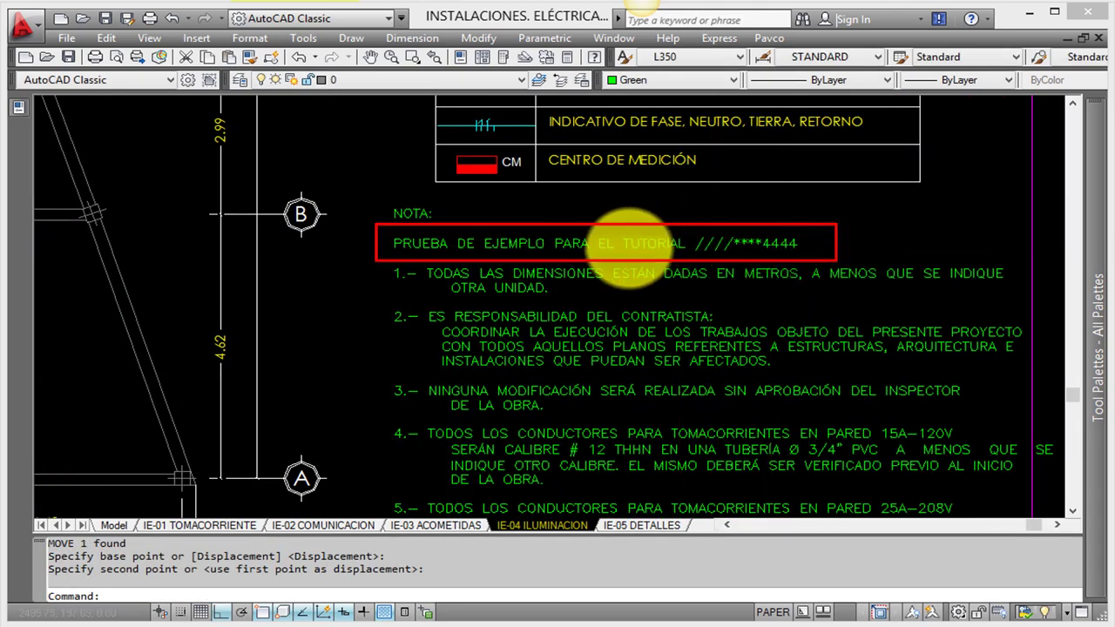
pyautogui.scroll(2, 757, 261)
pyautogui.scroll(-5, 640, 331)
pyautogui.moveTo(633, 333); pyautogui.dragTo(736, 357, button='middle')
# Save the drawing
pyautogui.press('Escape')
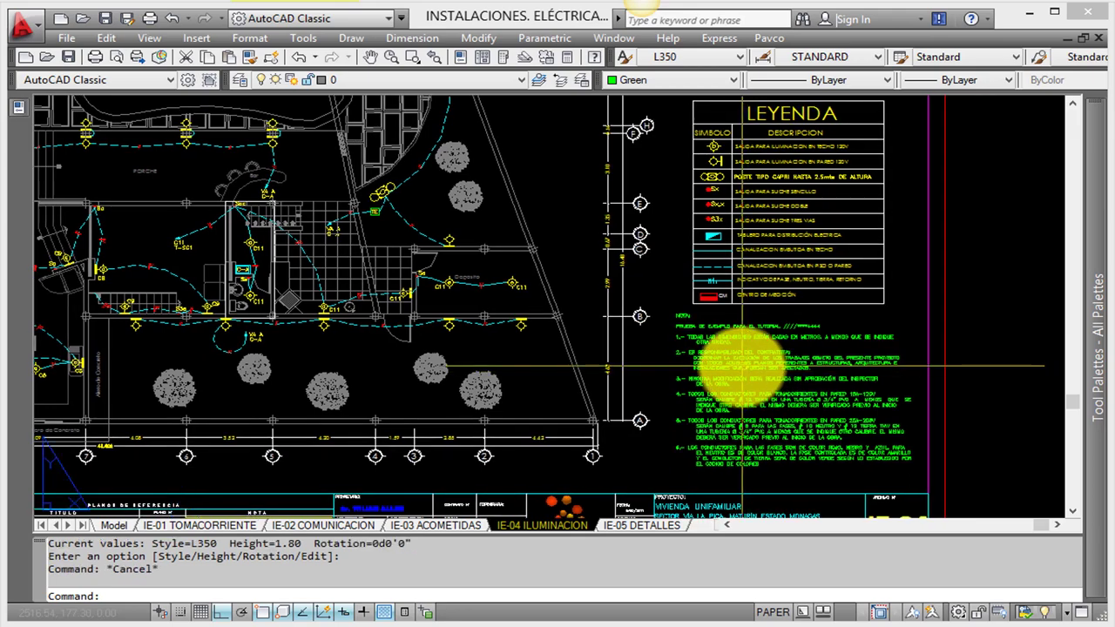
pyautogui.hotkey('ctrl', 's')
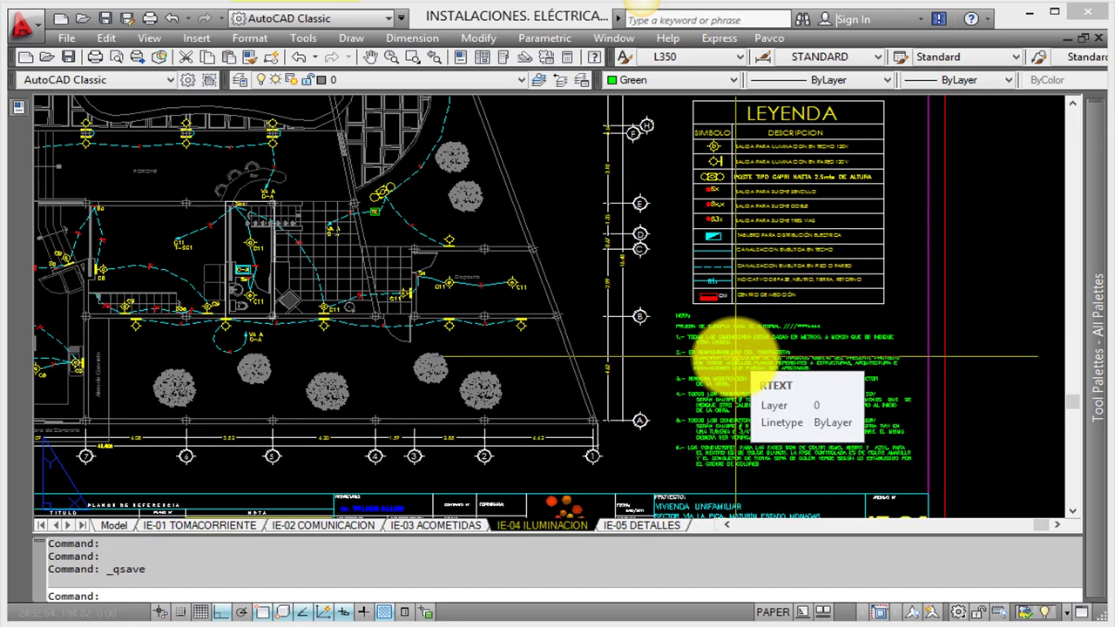
pyautogui.moveTo(737, 383); pyautogui.dragTo(724, 361, button='middle')
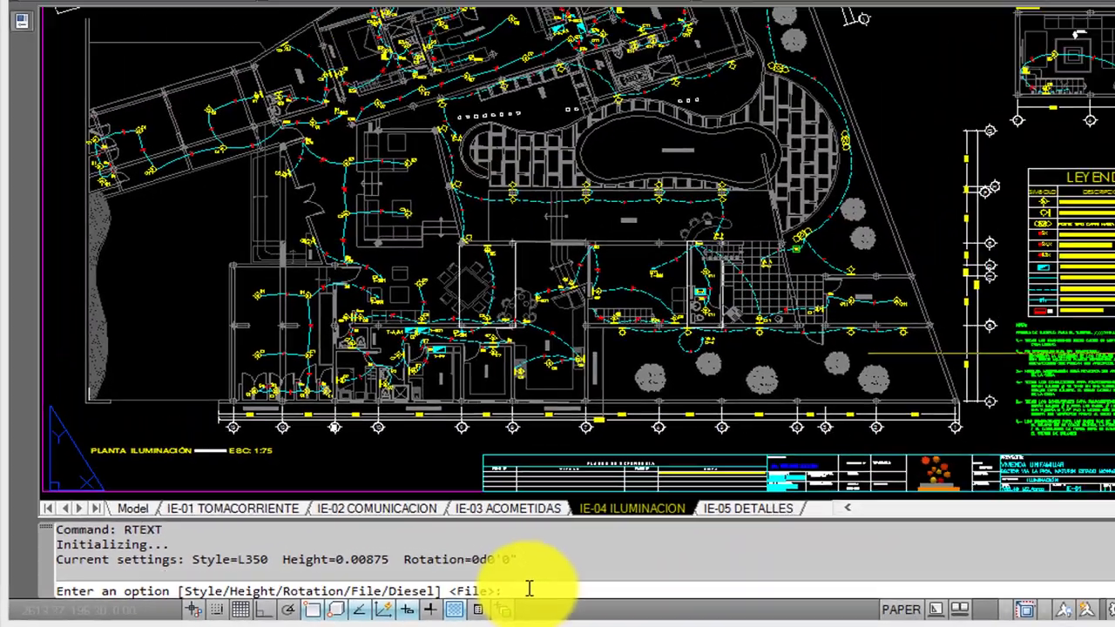
# Choose RTEXT's Diesel option for the expression editor and open USO DE ALGUNAS OPCIONES DIESEL.txt
pyautogui.write('D')
pyautogui.press('Return')
pyautogui.moveTo(474, 191); pyautogui.dragTo(555, 179)
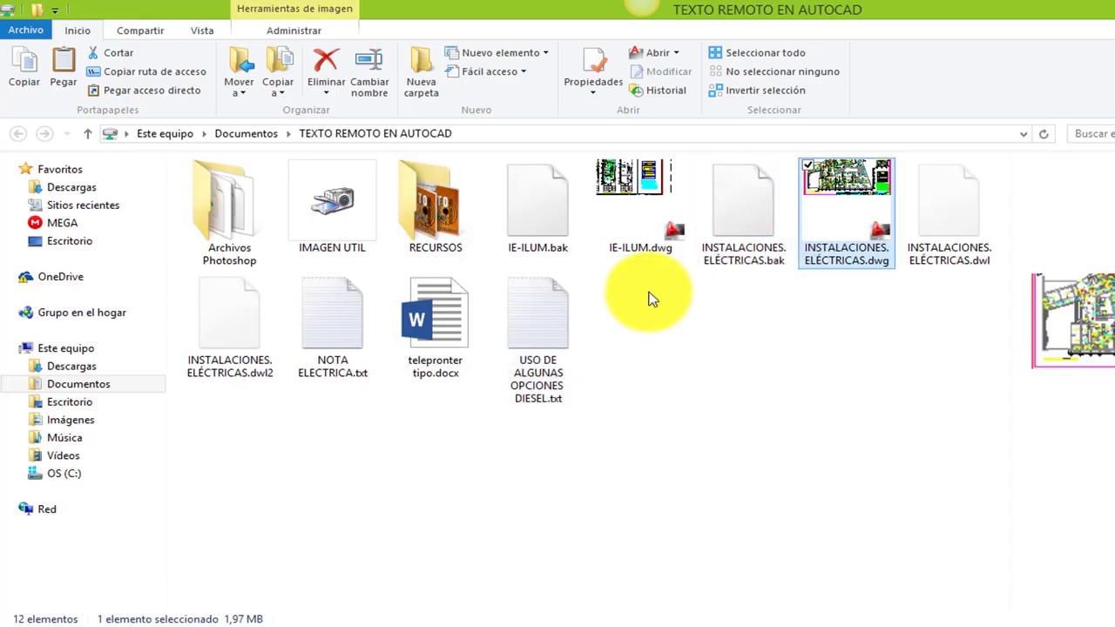
pyautogui.doubleClick(537, 313)
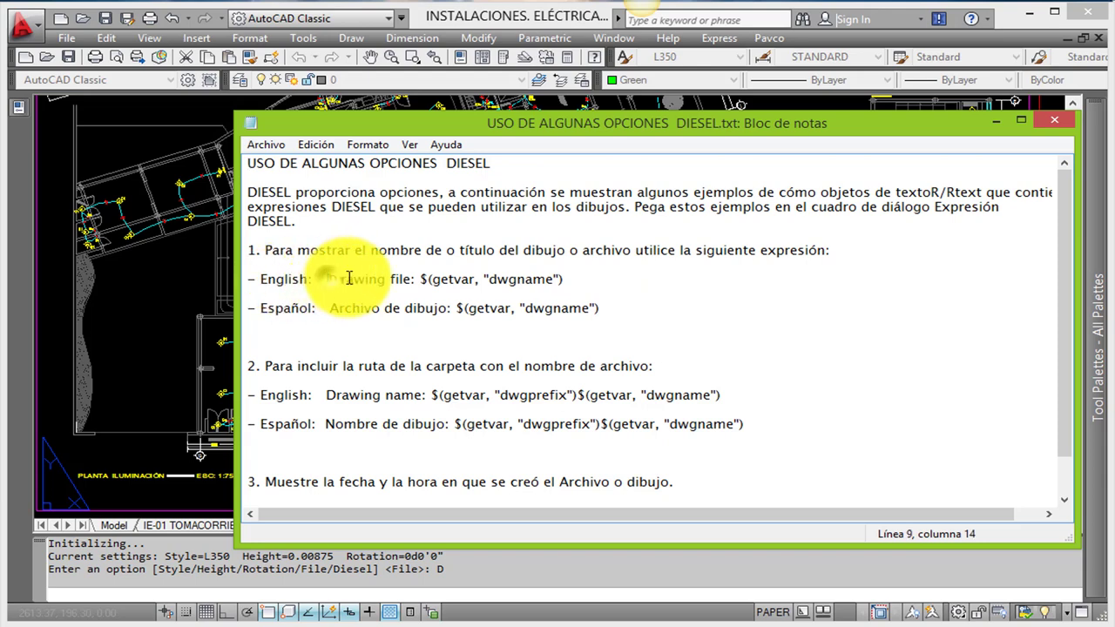
# Copy the English expression 'Drawing file: $(getvar, "dwgname")' from the Diesel examples file
pyautogui.moveTo(349, 279); pyautogui.dragTo(573, 278)
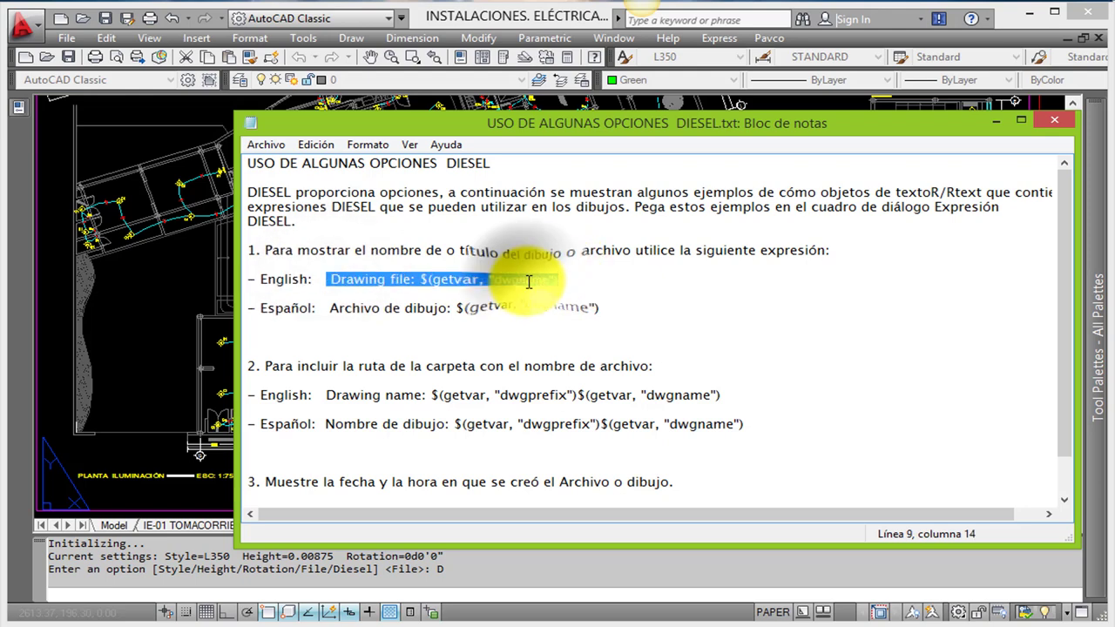
pyautogui.rightClick(582, 287)
pyautogui.click(596, 335)
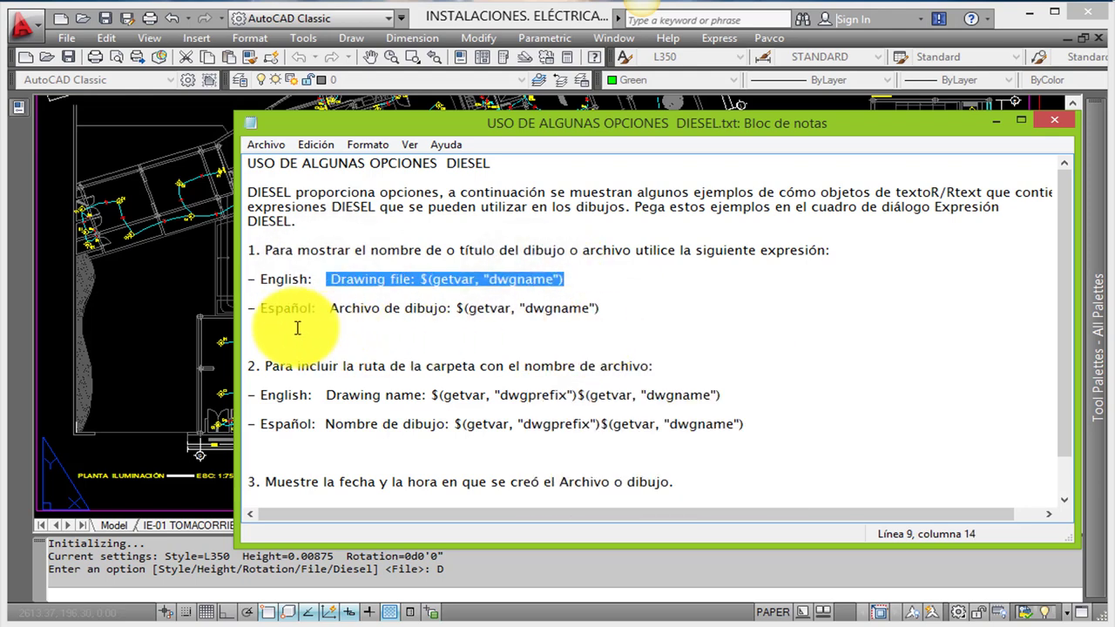
# Paste the Drawing file Diesel expression into the Edit RText editor and accept it
pyautogui.click(998, 122)
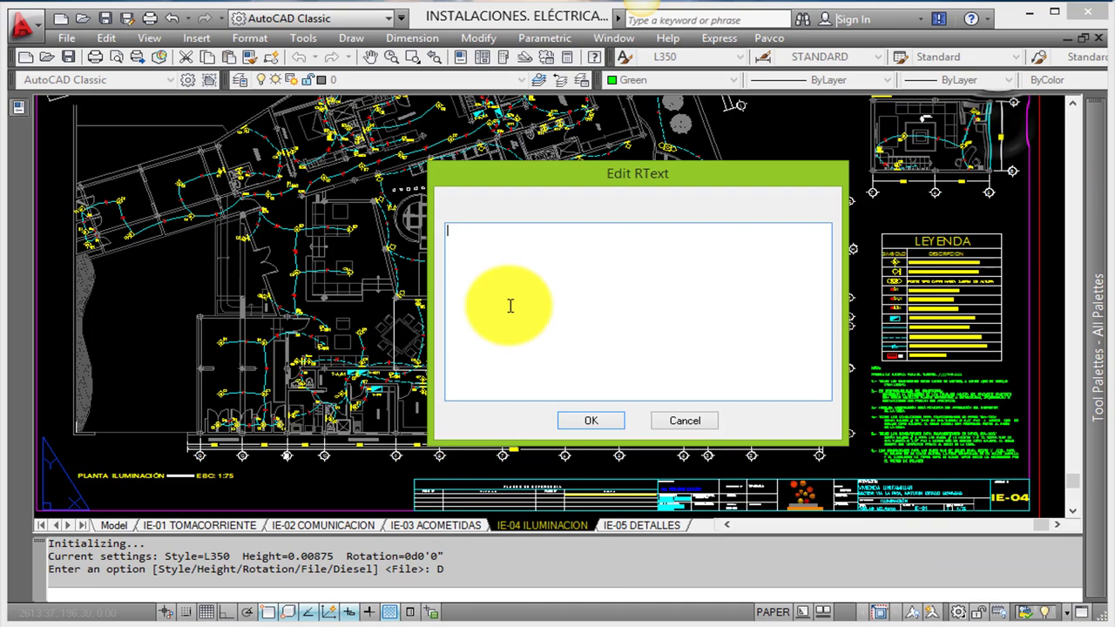
pyautogui.rightClick(480, 234)
pyautogui.click(557, 319)
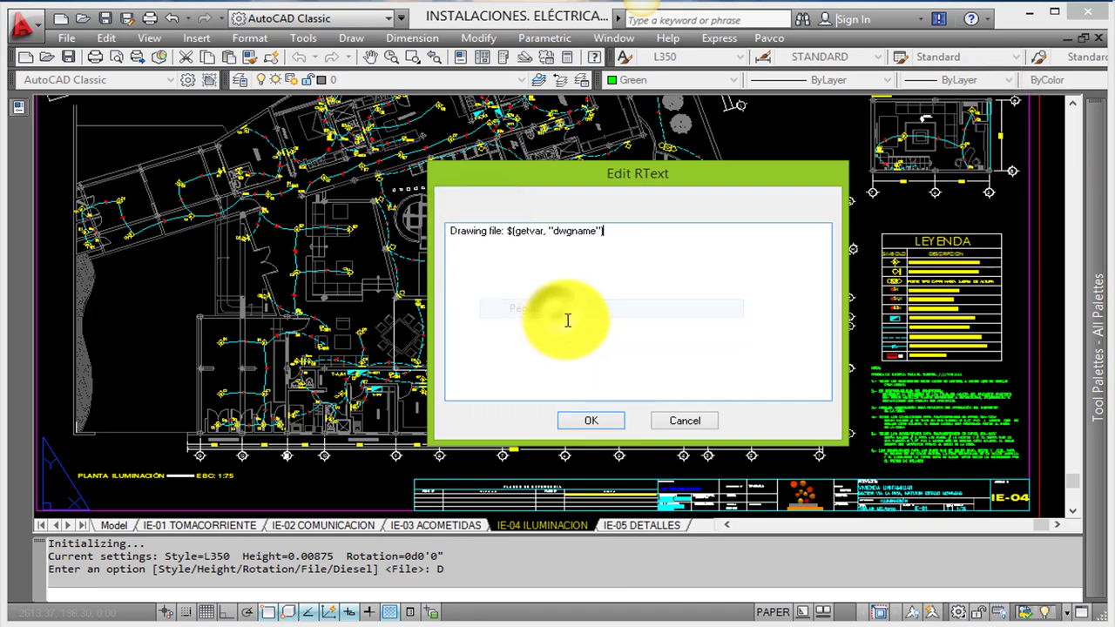
pyautogui.click(594, 423)
# Place the filename field in the title block's TITULO row at text height 2.5
pyautogui.scroll(5, 719, 303)
pyautogui.scroll(4, 710, 300)
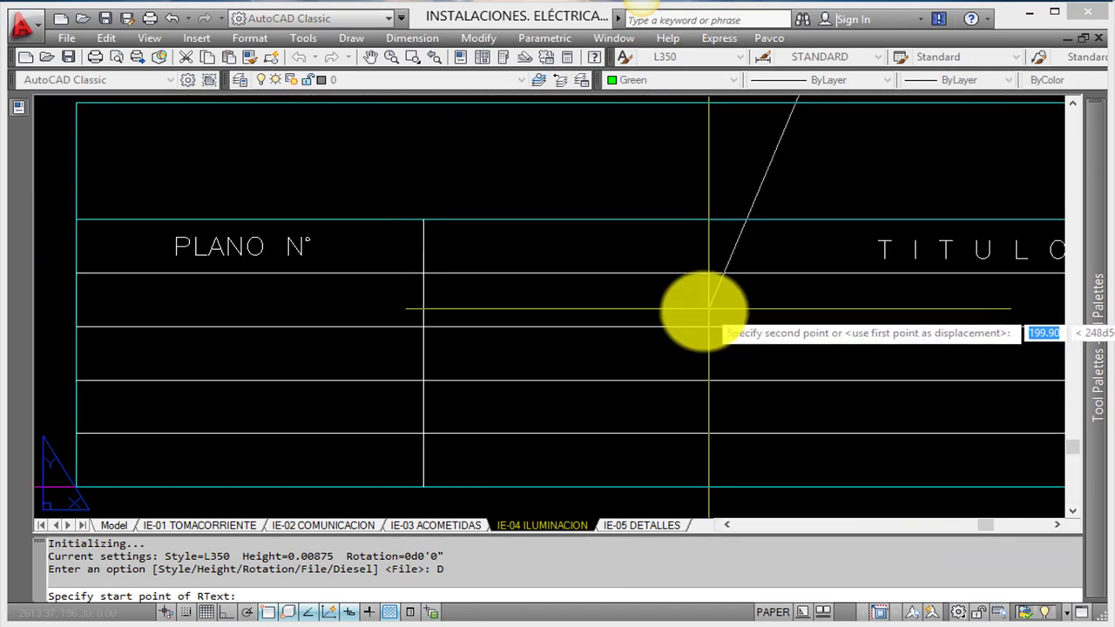
pyautogui.scroll(2, 523, 309)
pyautogui.scroll(-2, 531, 322)
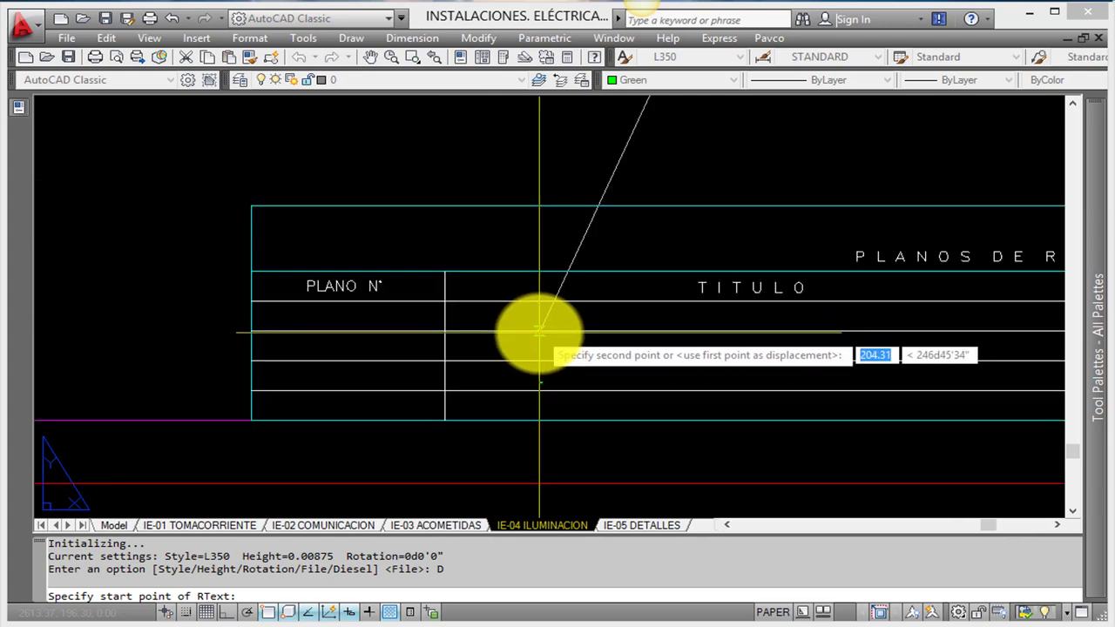
pyautogui.click(540, 332)
pyautogui.scroll(5, 540, 332)
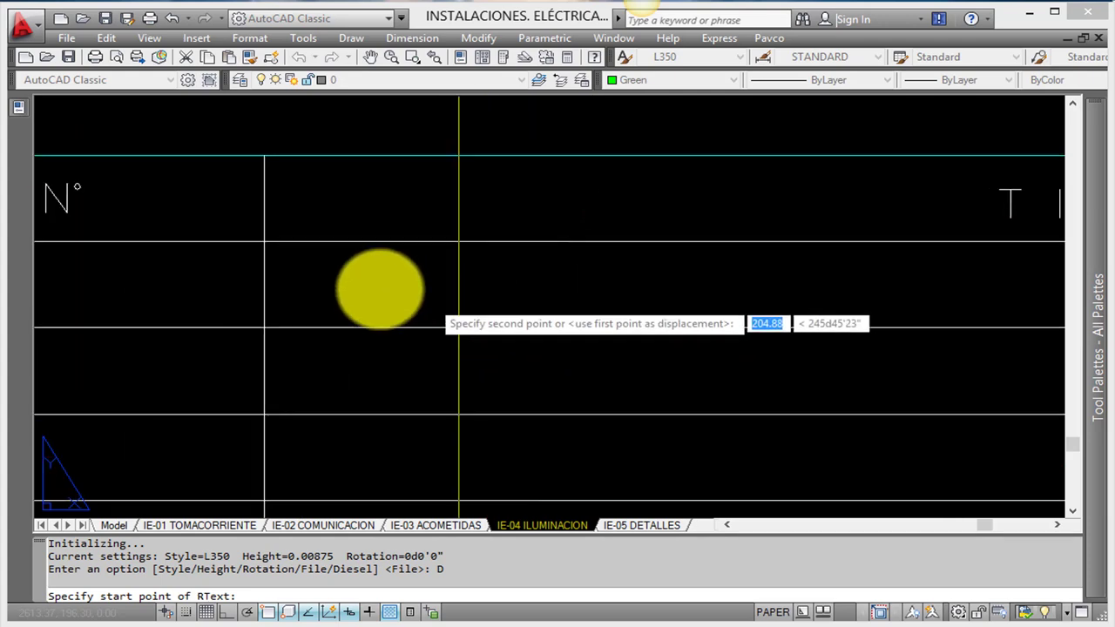
pyautogui.click(286, 255)
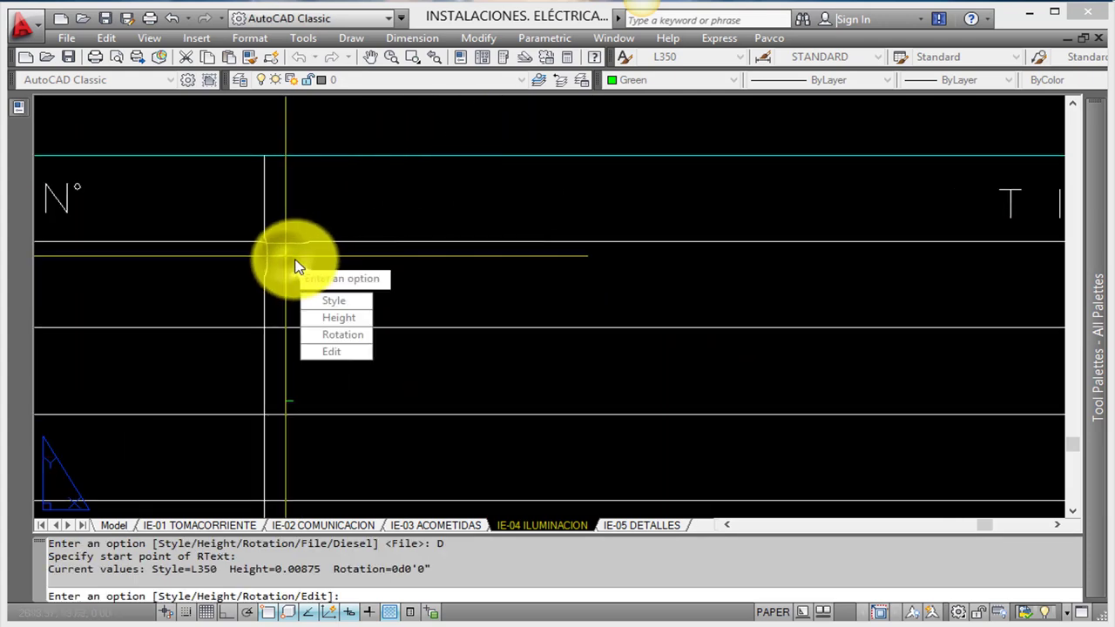
pyautogui.click(340, 318)
pyautogui.write('2.5')
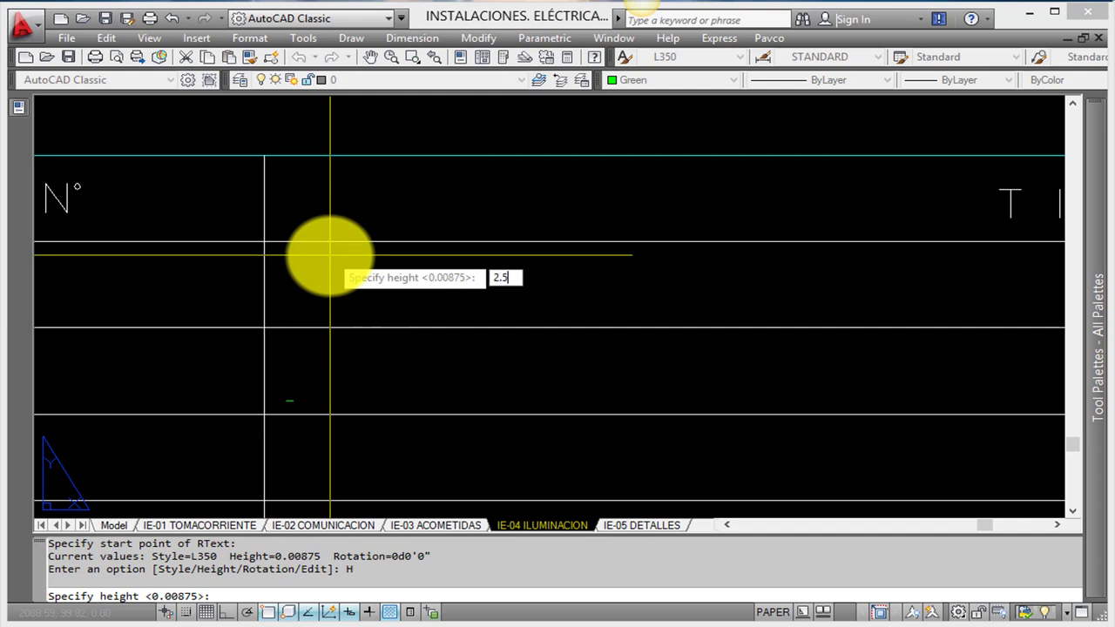
pyautogui.press('Return')
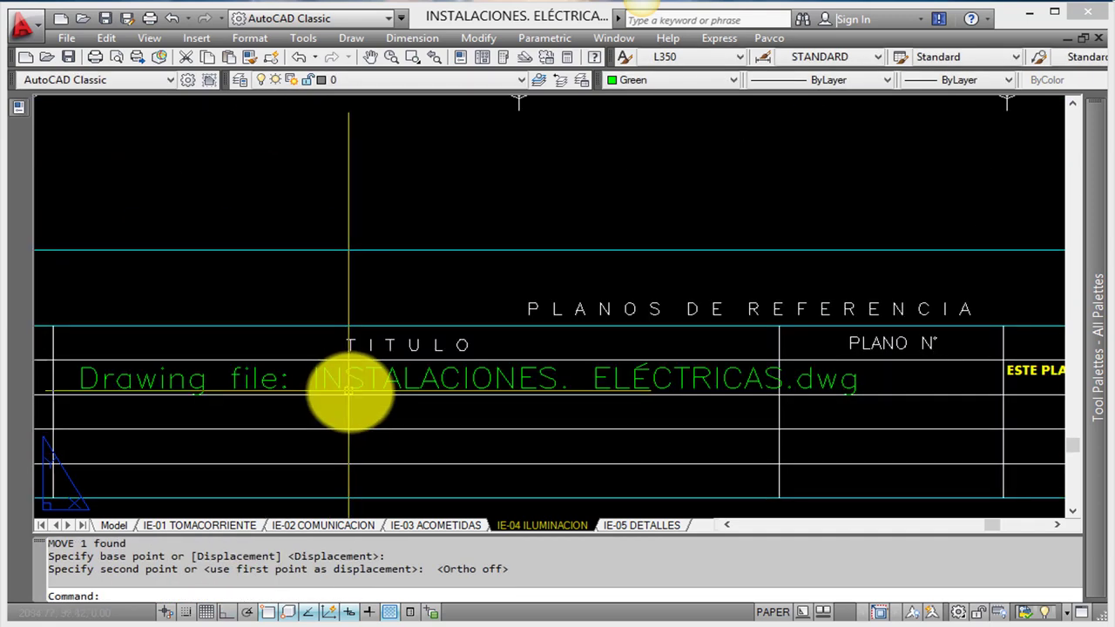
# Change the Drawing file field's text height to 2 with RTEDIT
pyautogui.scroll(-3, 577, 406)
pyautogui.scroll(1, 558, 415)
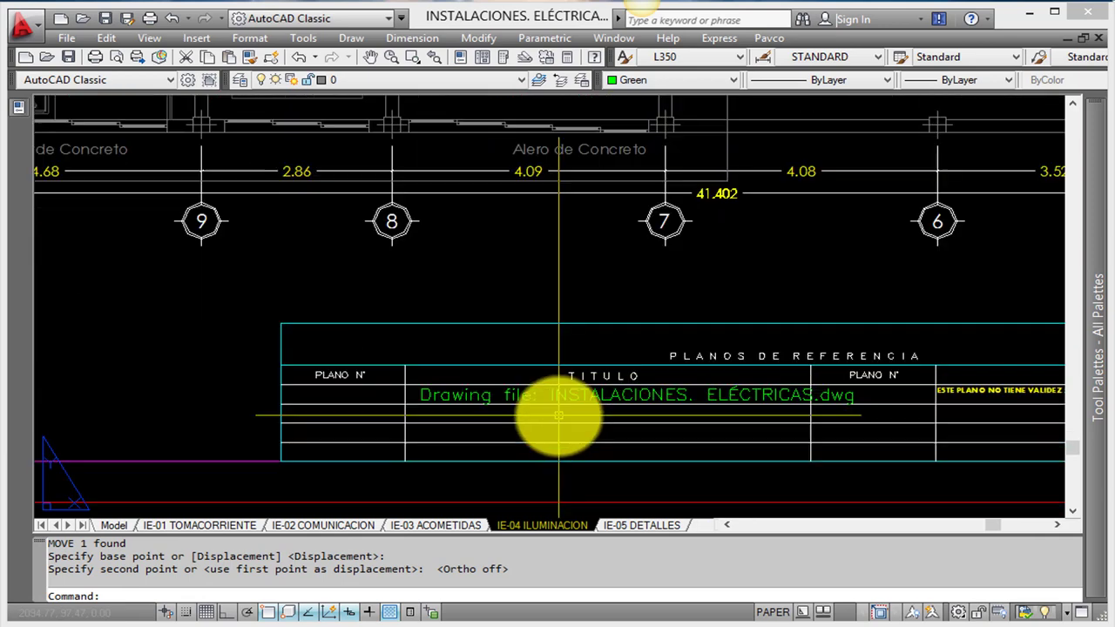
pyautogui.scroll(2, 554, 415)
pyautogui.scroll(1, 531, 409)
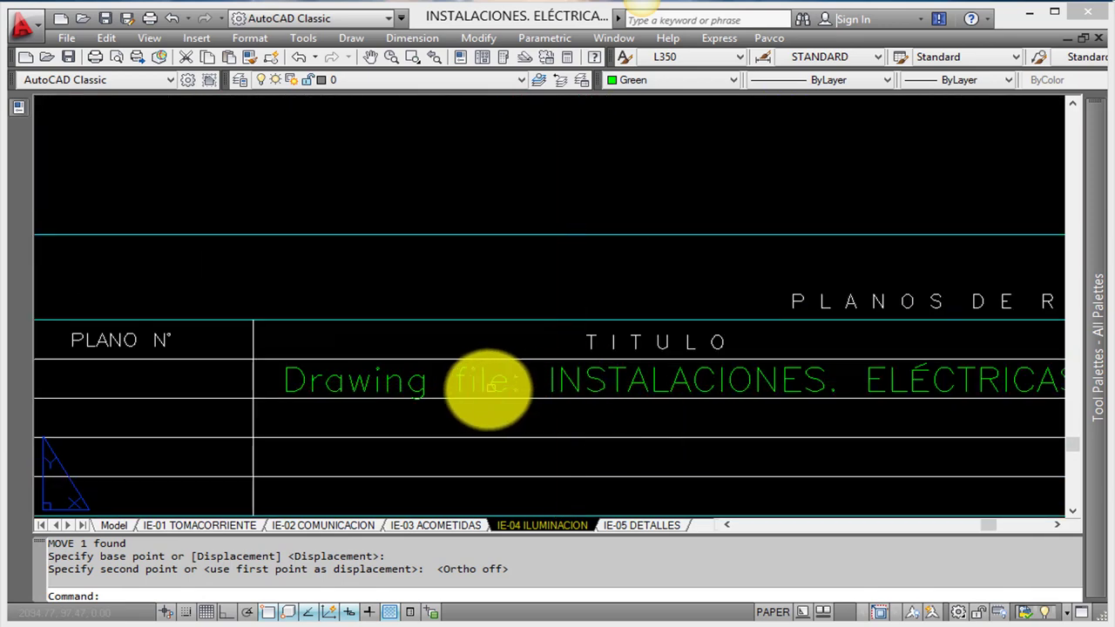
pyautogui.scroll(-3, 490, 386)
pyautogui.scroll(1, 522, 392)
pyautogui.scroll(2, 497, 396)
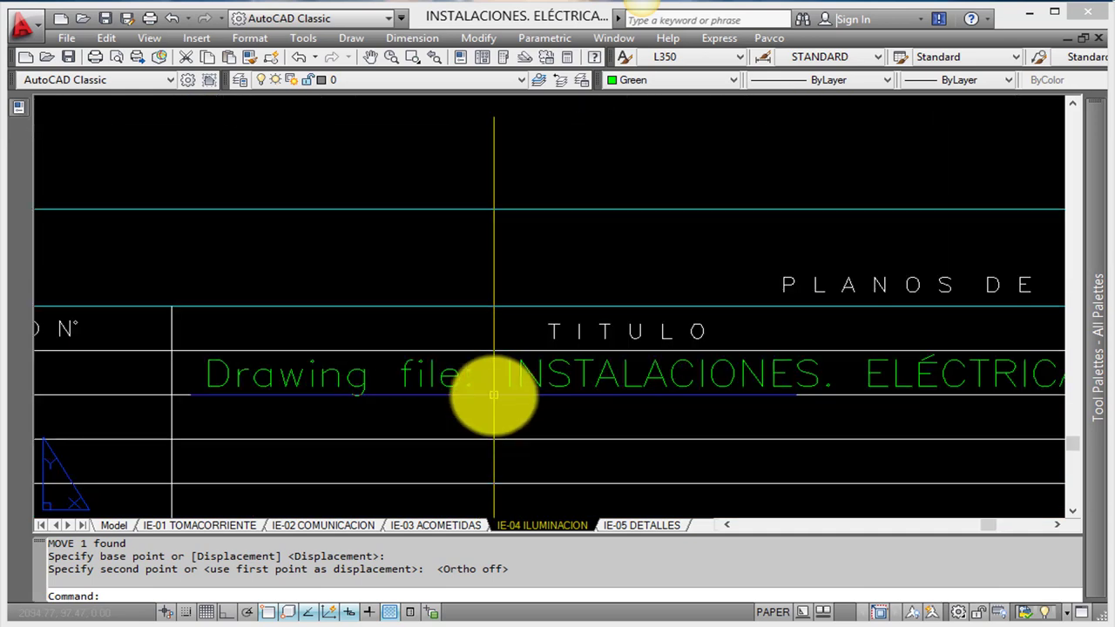
pyautogui.write('R')
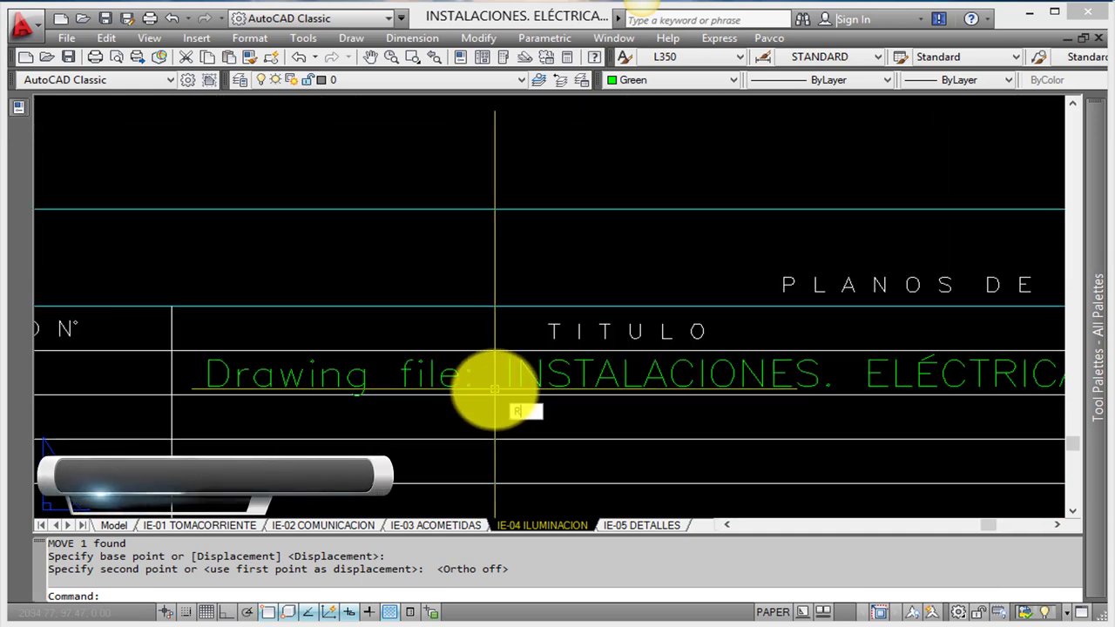
pyautogui.write('TEDIT')
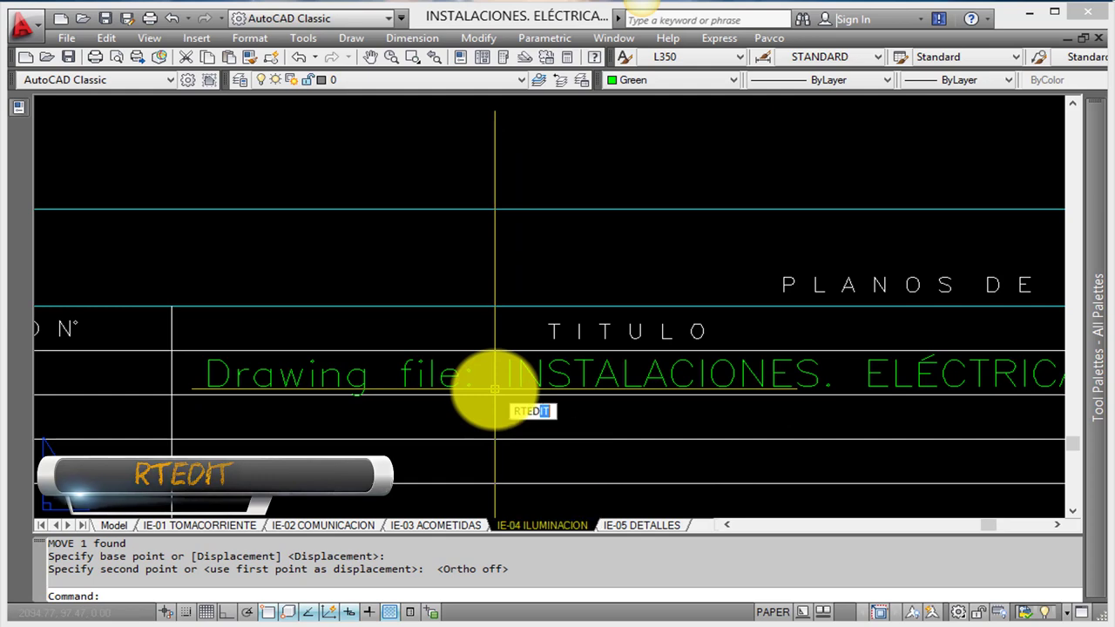
pyautogui.press('Return')
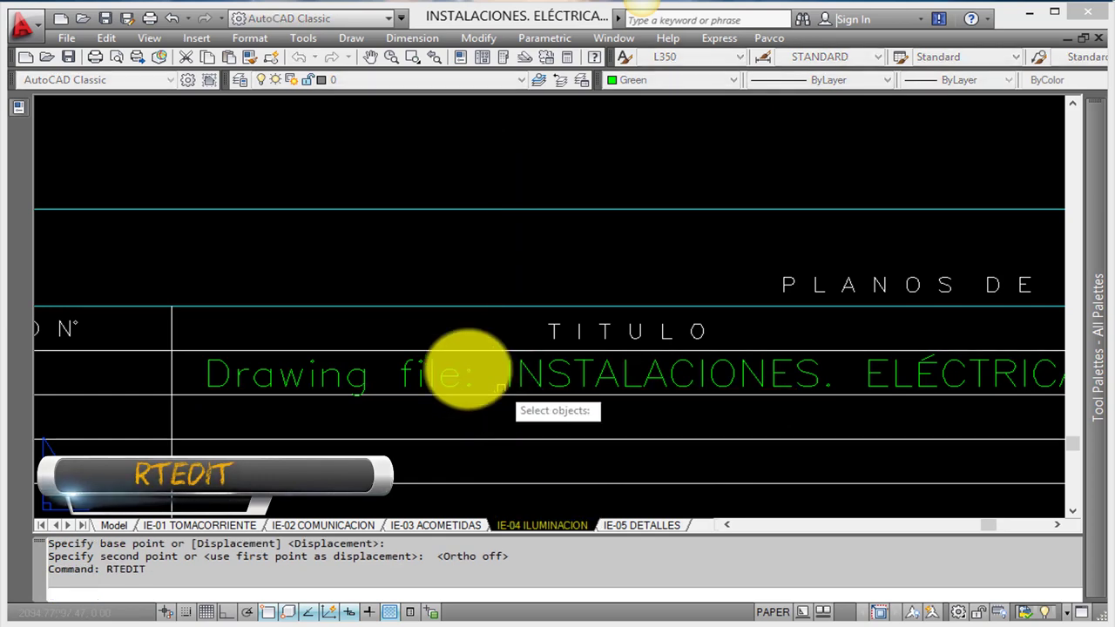
pyautogui.click(432, 370)
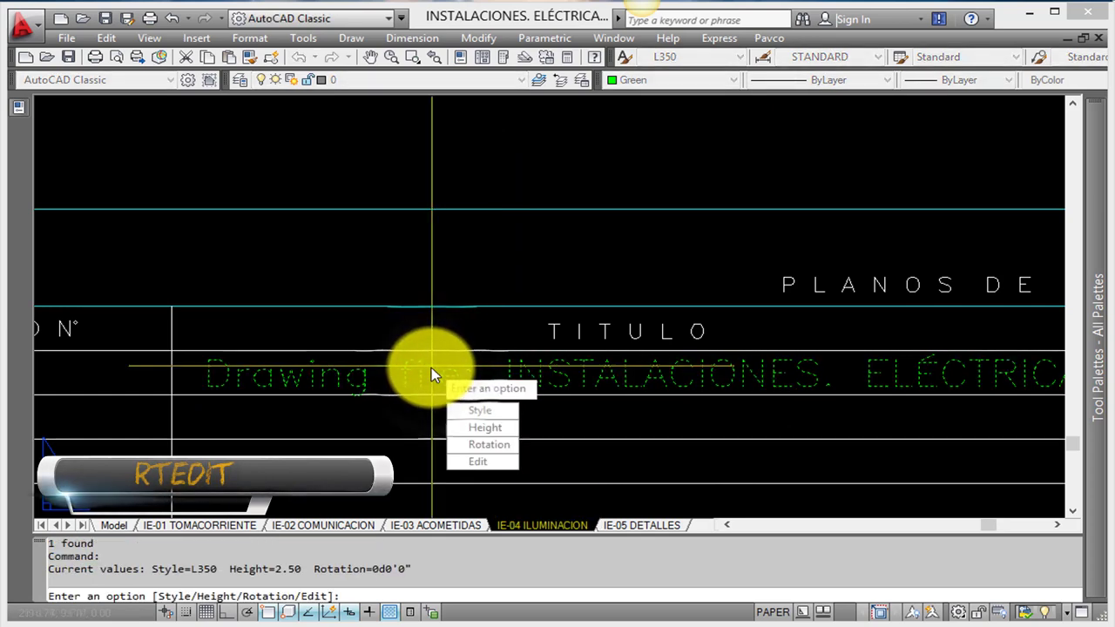
pyautogui.write('H')
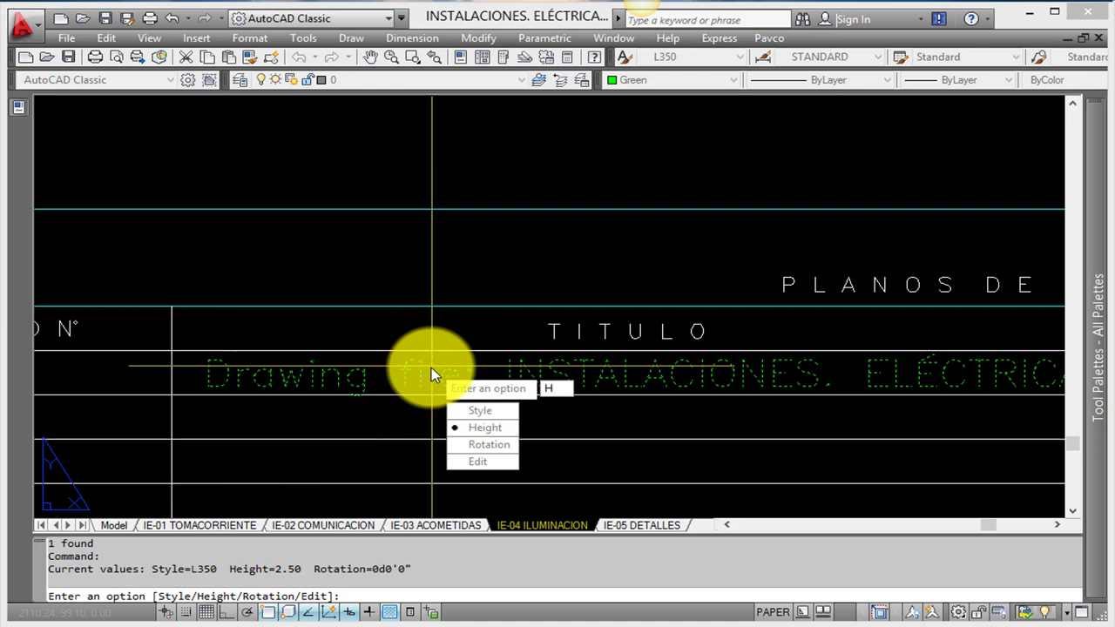
pyautogui.press('Return')
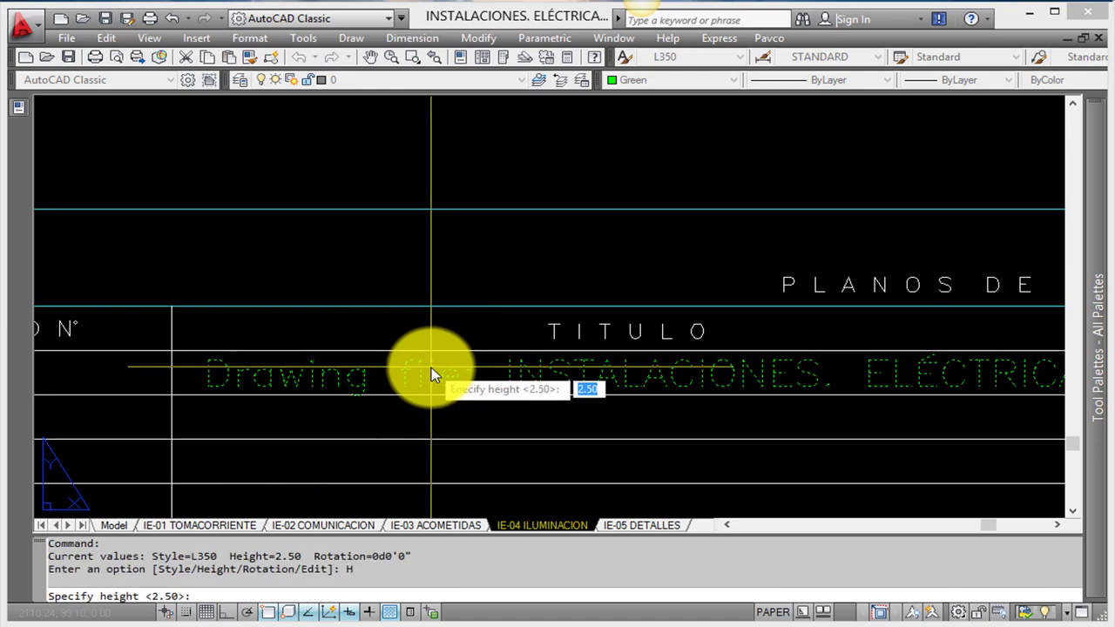
pyautogui.write('2')
pyautogui.press('Return')
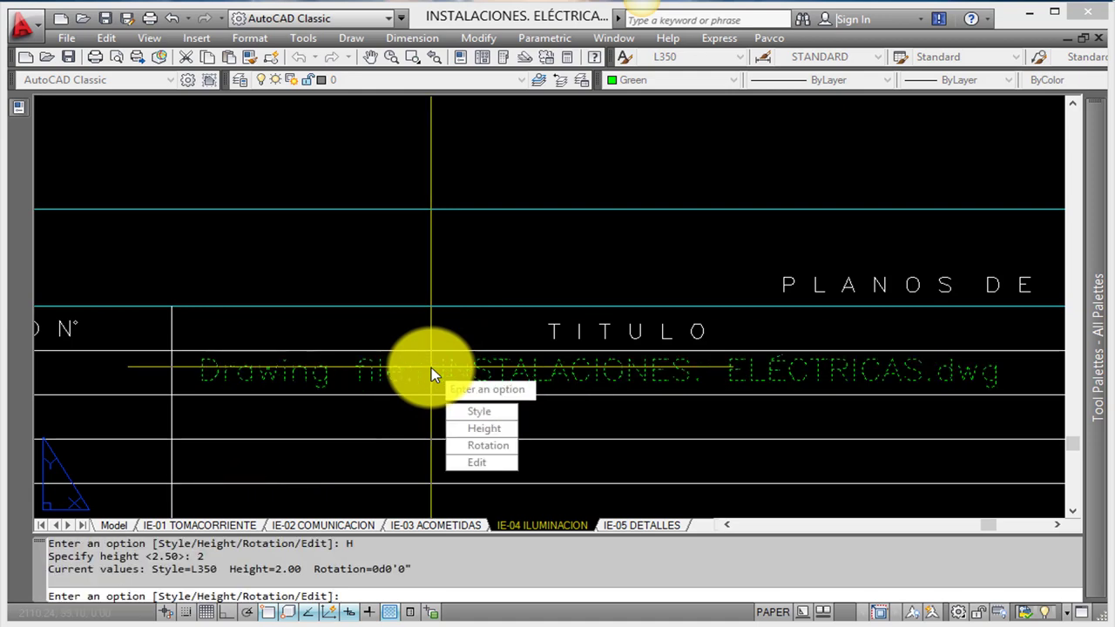
pyautogui.press('Return')
# Move the Drawing file text slightly left to fit the TITULO row
pyautogui.scroll(2, 431, 365)
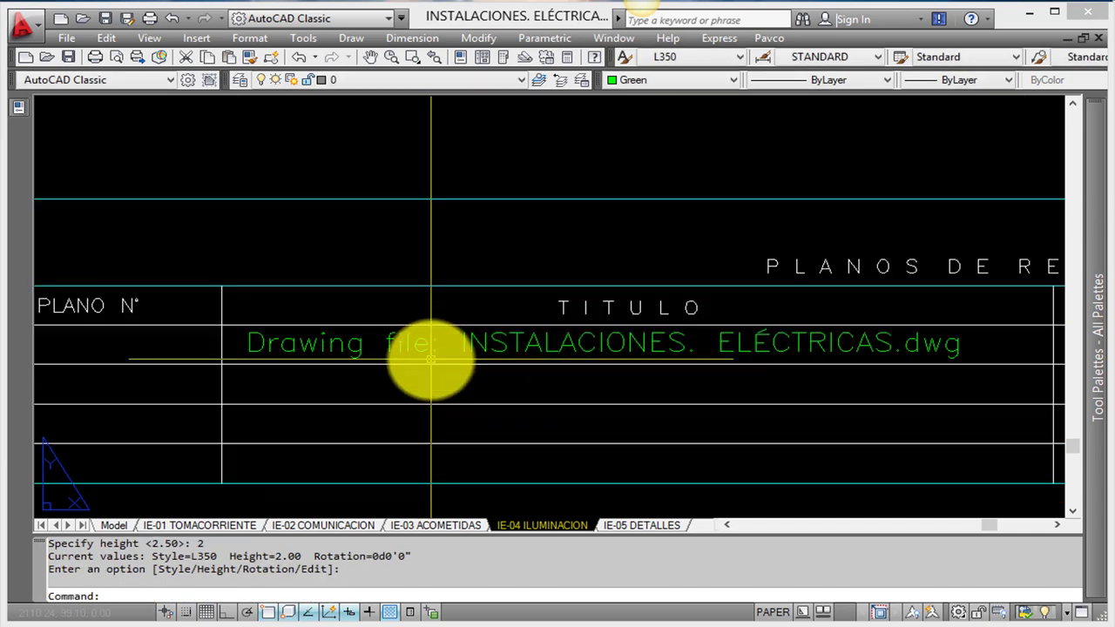
pyautogui.scroll(2, 431, 359)
pyautogui.click(418, 341)
pyautogui.write('M')
pyautogui.press('Return')
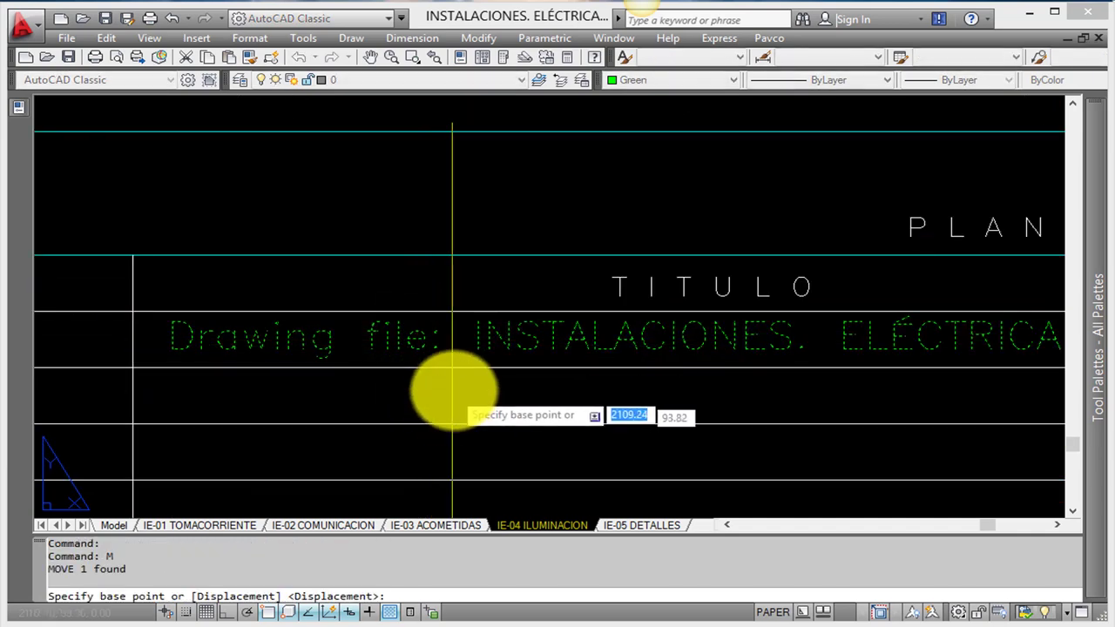
pyautogui.click(452, 390)
pyautogui.click(436, 391)
pyautogui.scroll(-4, 409, 348)
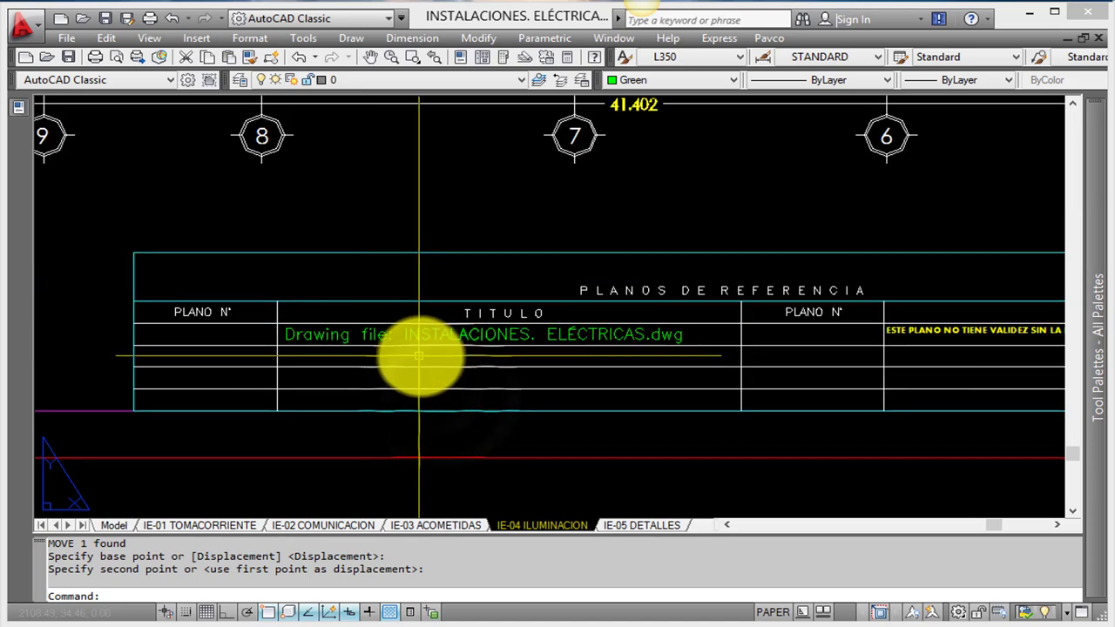
pyautogui.moveTo(419, 355); pyautogui.dragTo(462, 398, button='middle')
pyautogui.scroll(2, 462, 392)
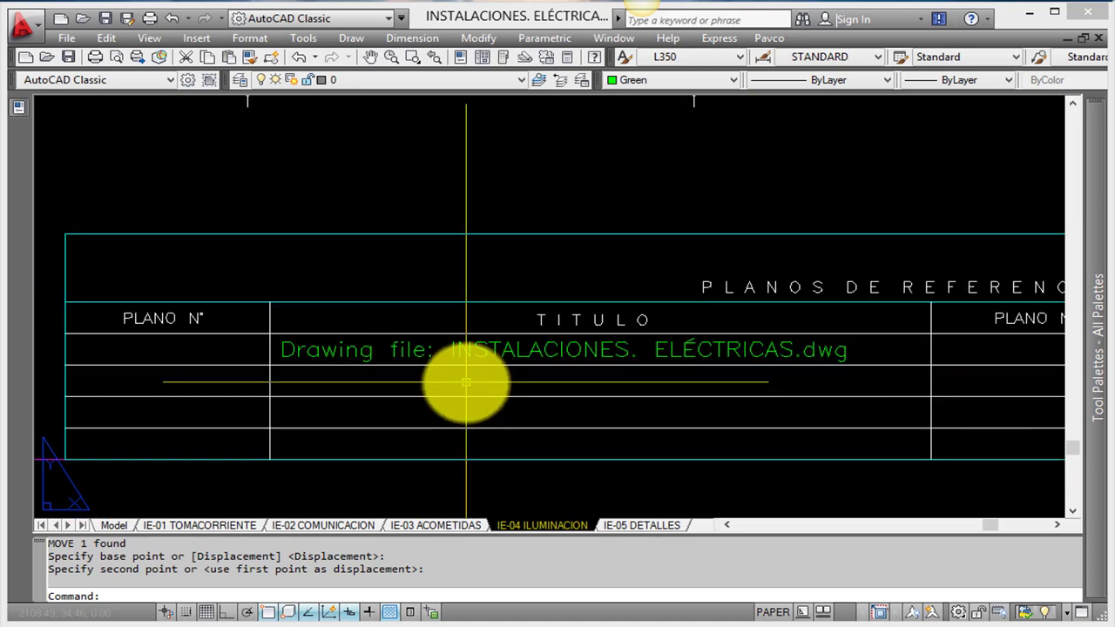
pyautogui.click(440, 616)
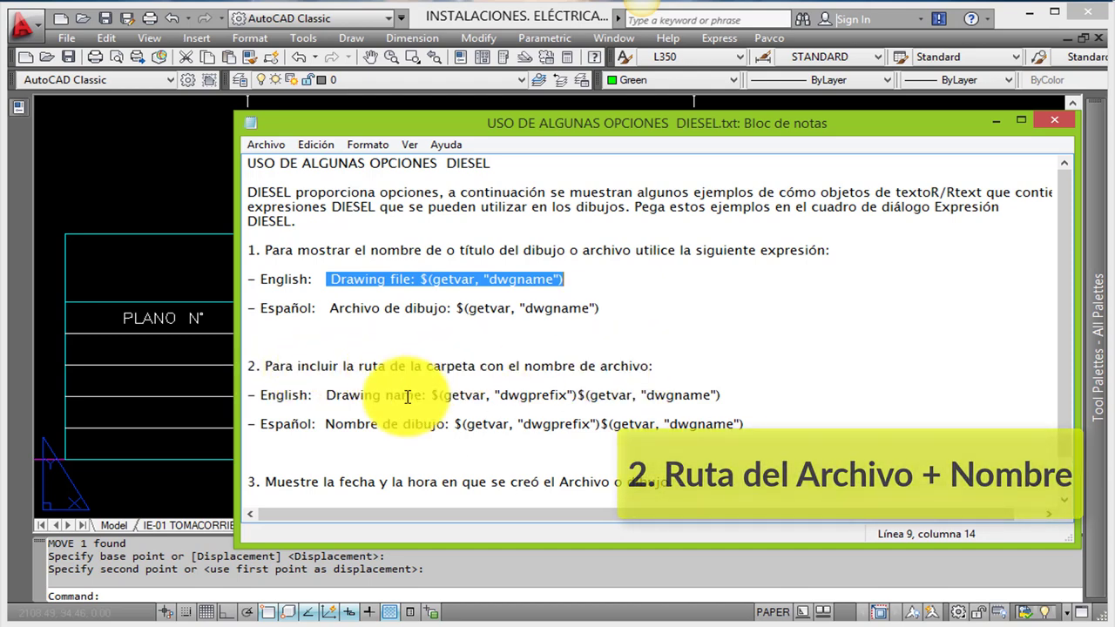
# Copy the English Drawing name expression (dwgprefix plus dwgname) and minimize Notepad
pyautogui.moveTo(325, 395); pyautogui.dragTo(731, 393)
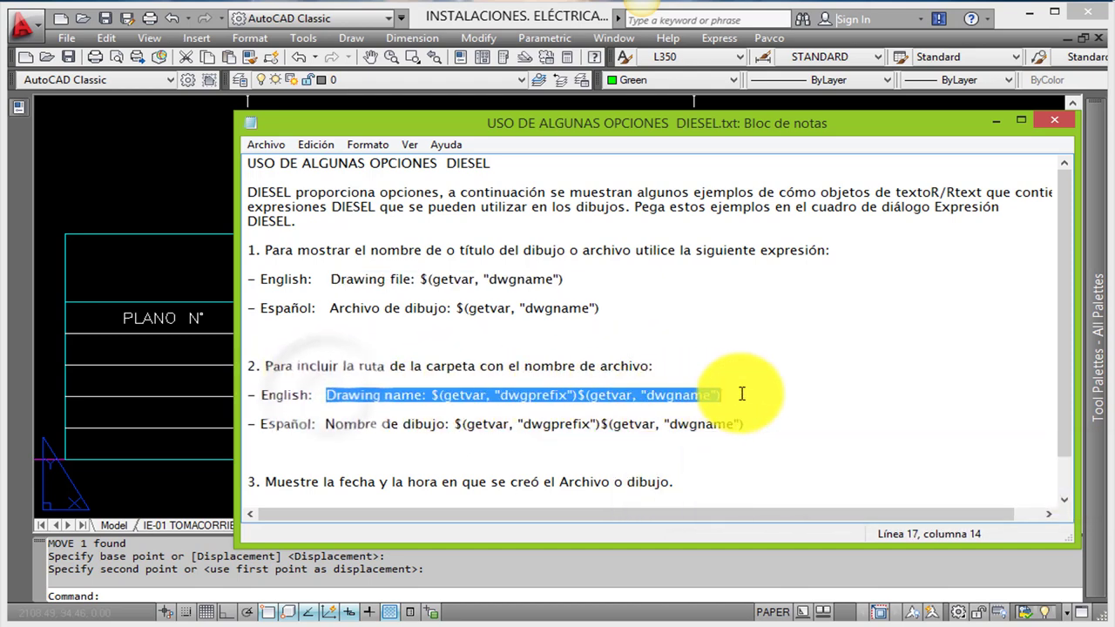
pyautogui.rightClick(680, 398)
pyautogui.click(724, 449)
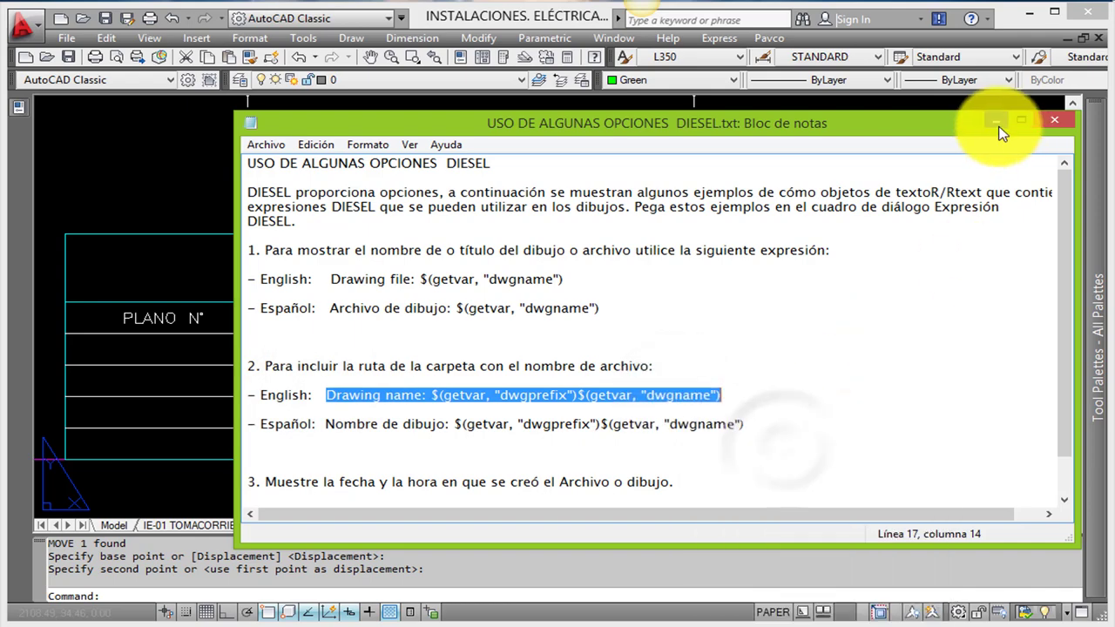
pyautogui.click(995, 120)
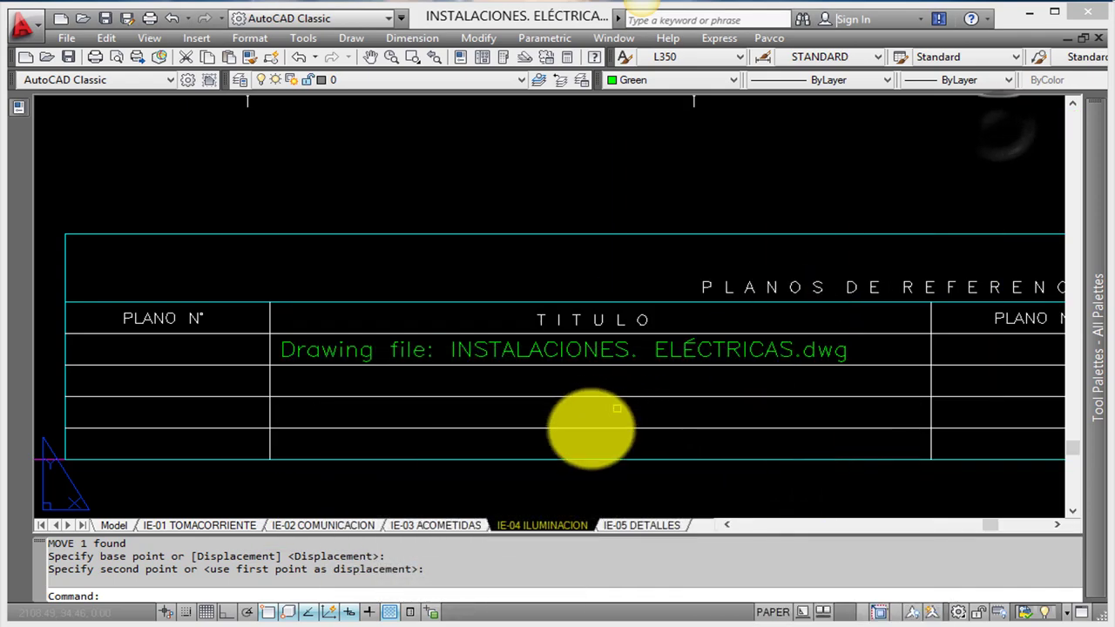
pyautogui.click(138, 592)
# Start a new Diesel RText field and paste in the Drawing name full-path expression
pyautogui.write('TEXT')
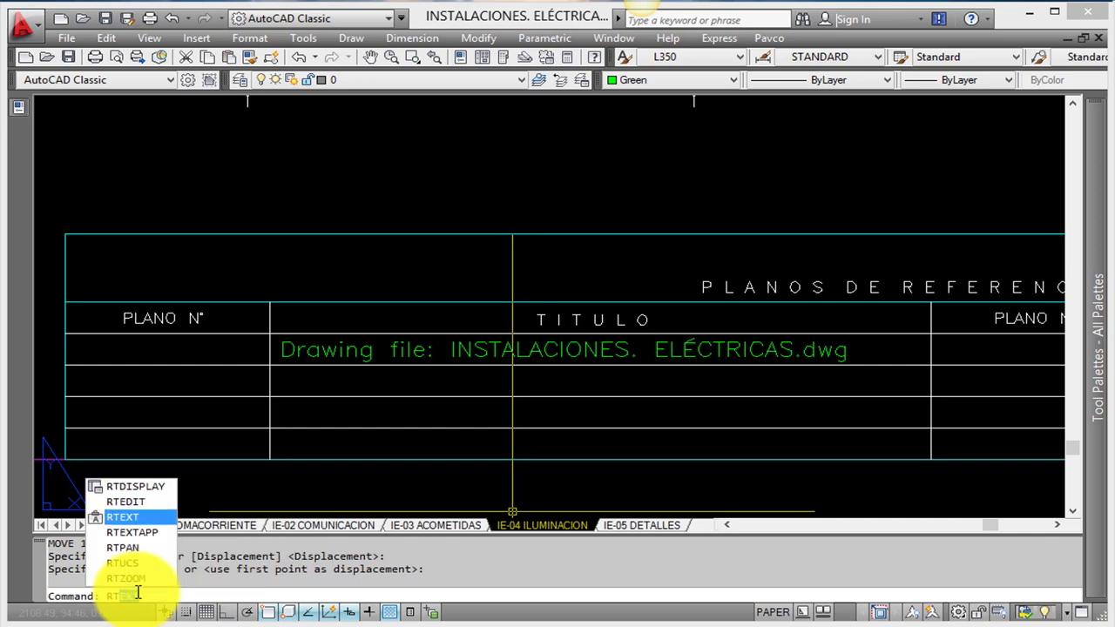
pyautogui.press('Return')
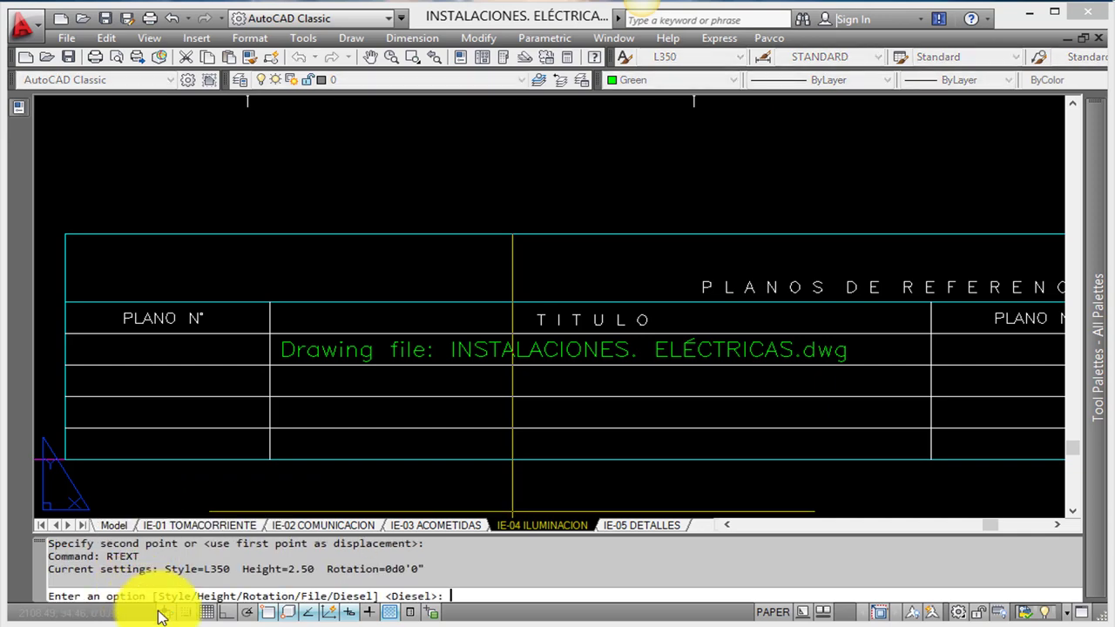
pyautogui.write('D')
pyautogui.press('Return')
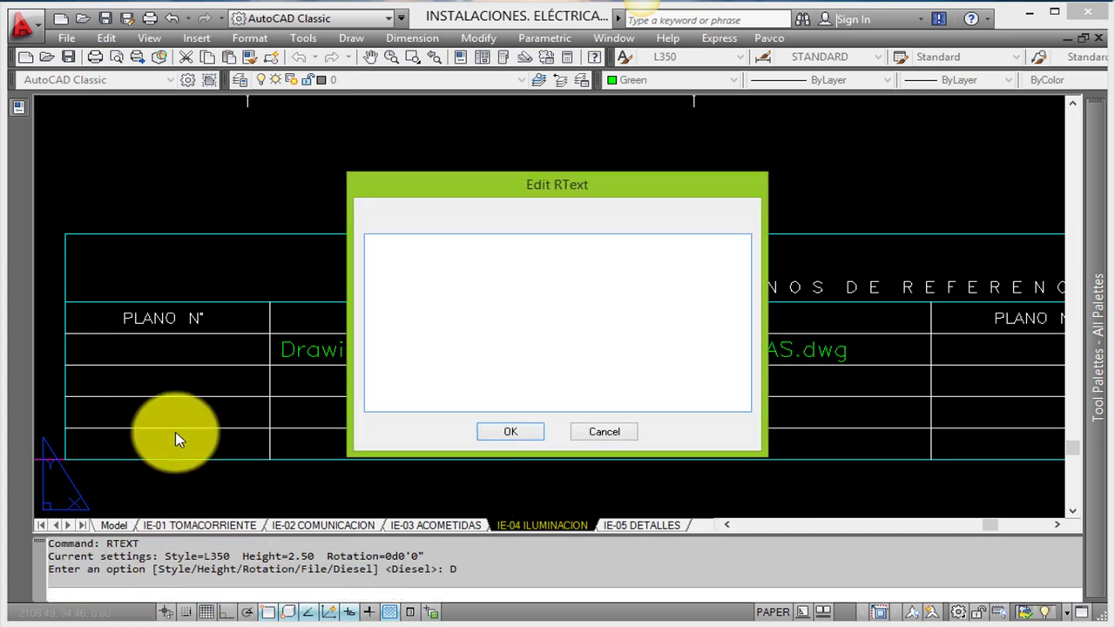
pyautogui.rightClick(380, 245)
pyautogui.click(433, 311)
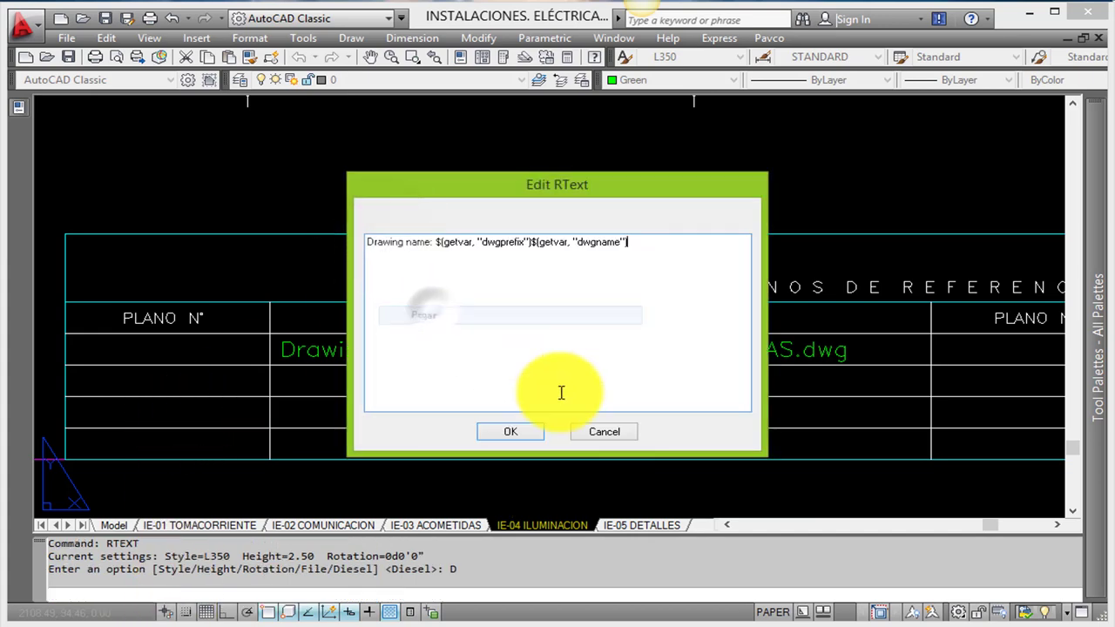
pyautogui.click(533, 431)
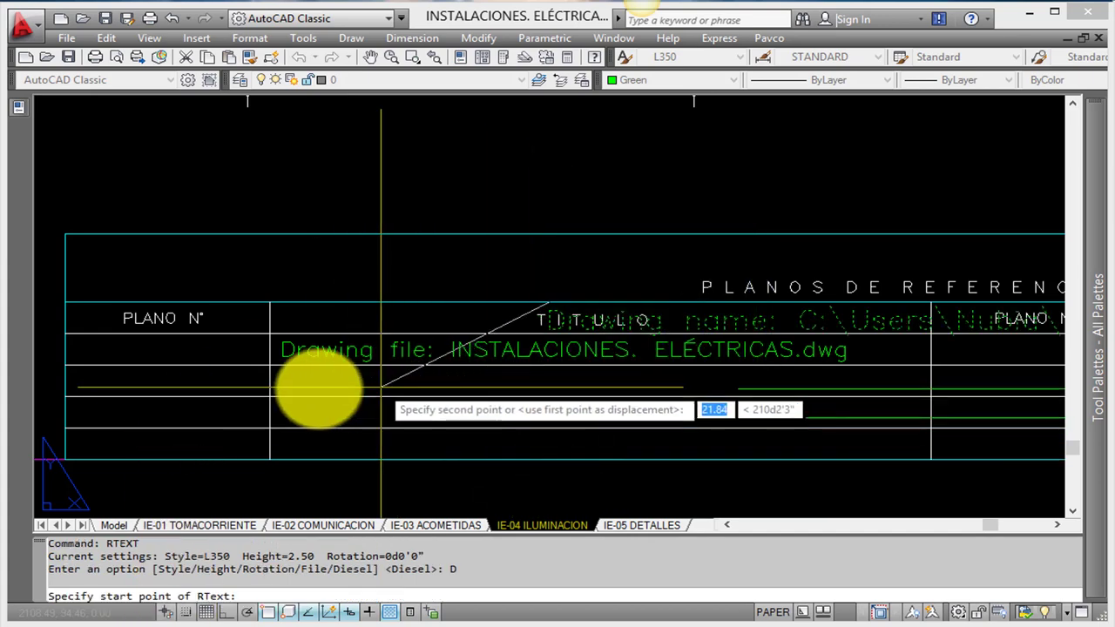
# Place the Drawing name field beneath the Drawing file line at height 2, then recentre the table
pyautogui.scroll(3, 315, 383)
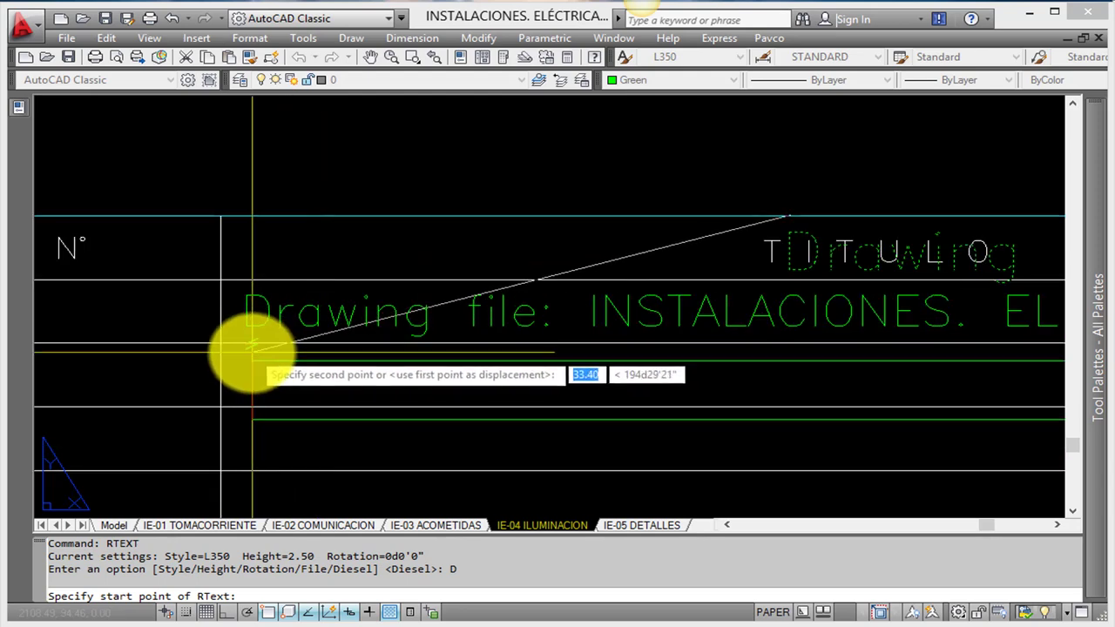
pyautogui.scroll(3, 255, 348)
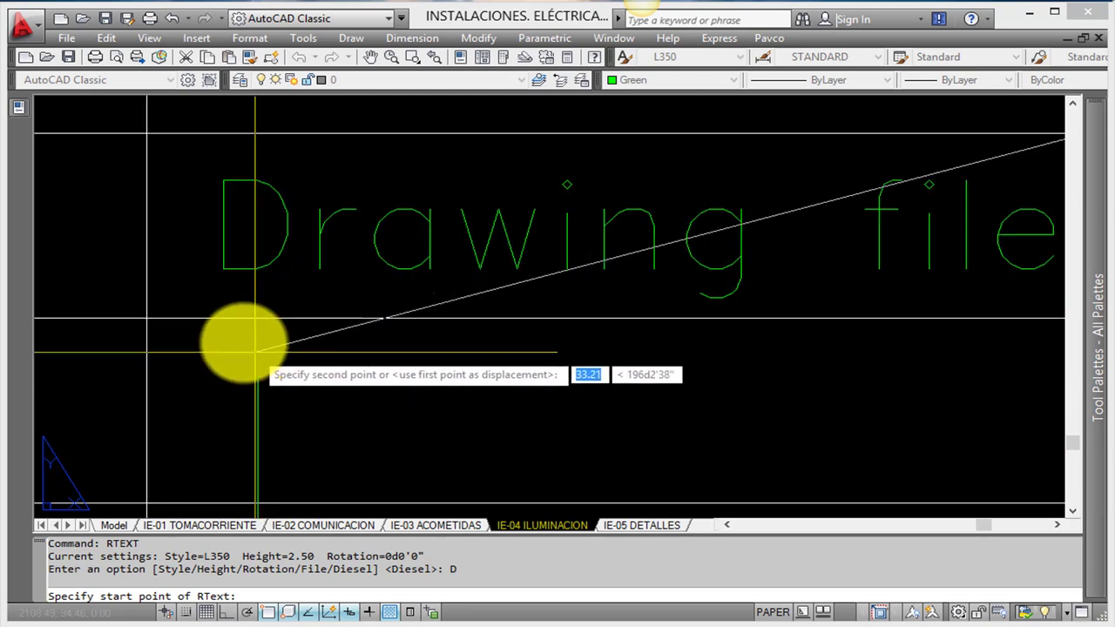
pyautogui.click(169, 314)
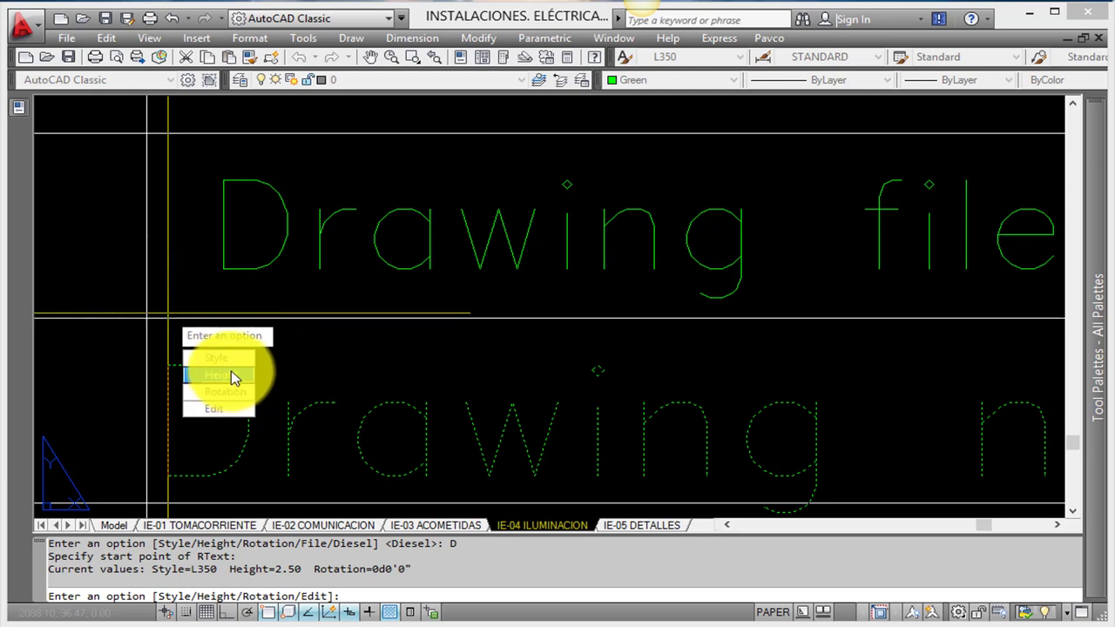
pyautogui.click(233, 376)
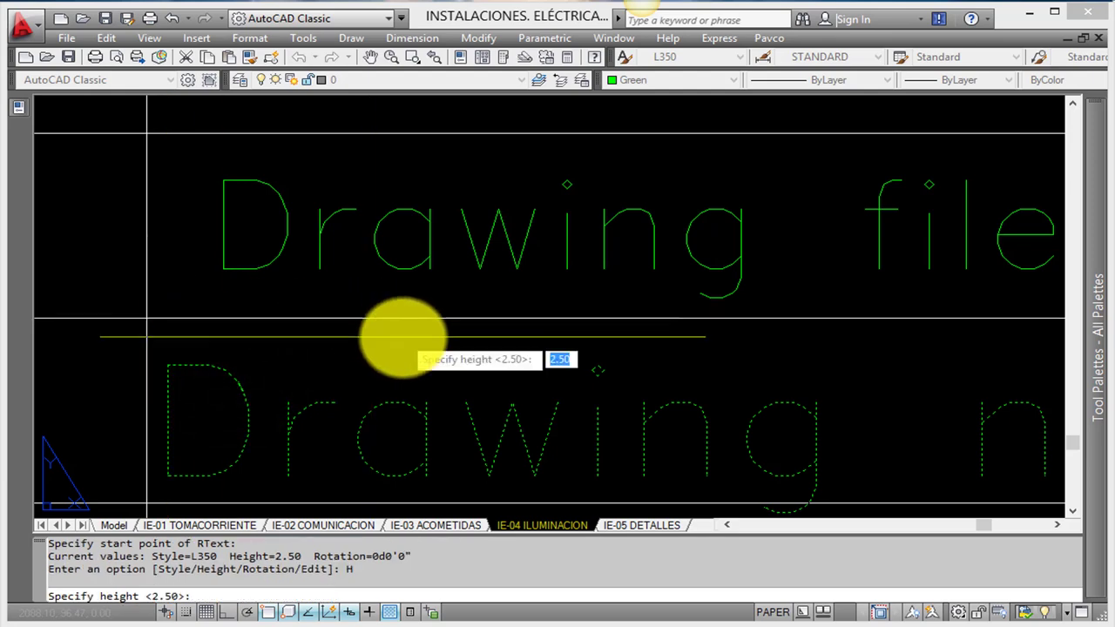
pyautogui.write('2')
pyautogui.press('Return')
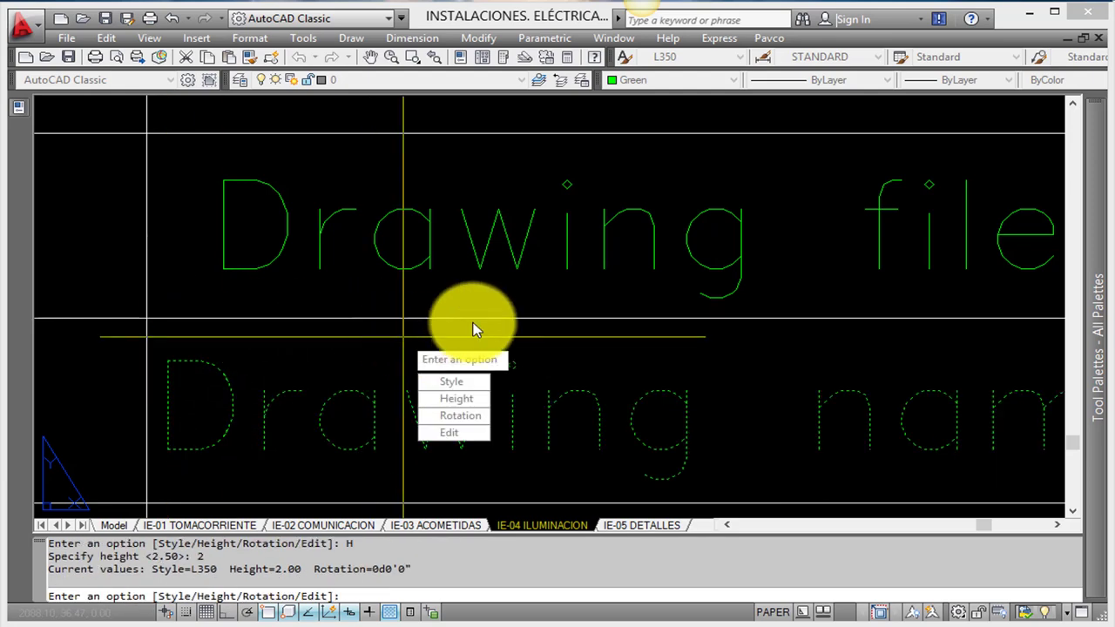
pyautogui.press('Return')
pyautogui.scroll(-2, 474, 329)
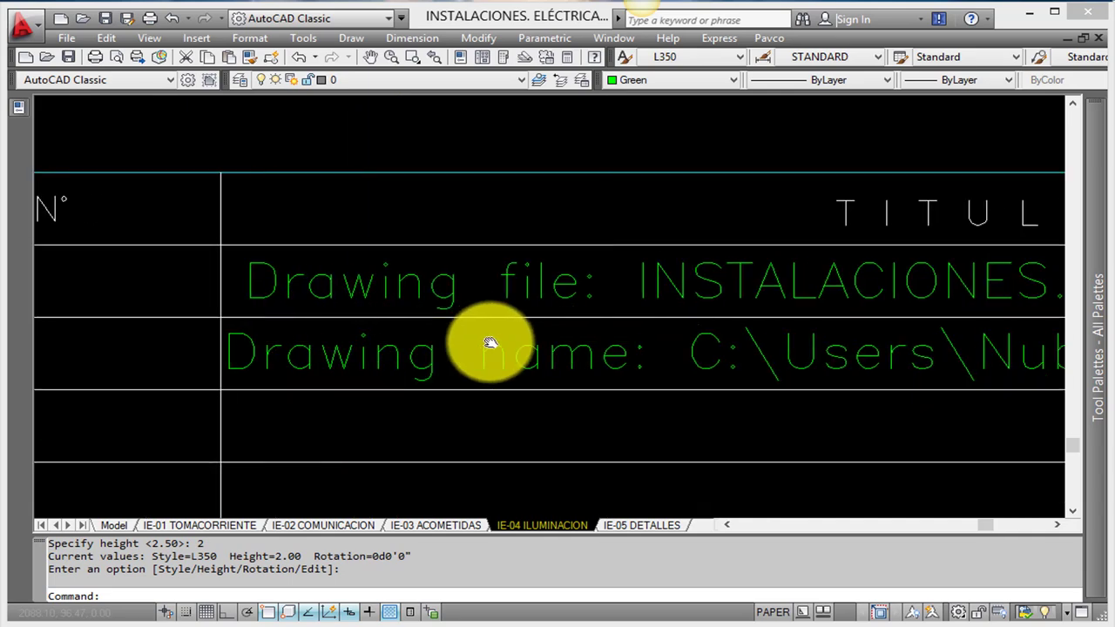
pyautogui.scroll(-2, 490, 341)
pyautogui.scroll(-4, 455, 384)
pyautogui.moveTo(573, 409); pyautogui.dragTo(557, 411, button='middle')
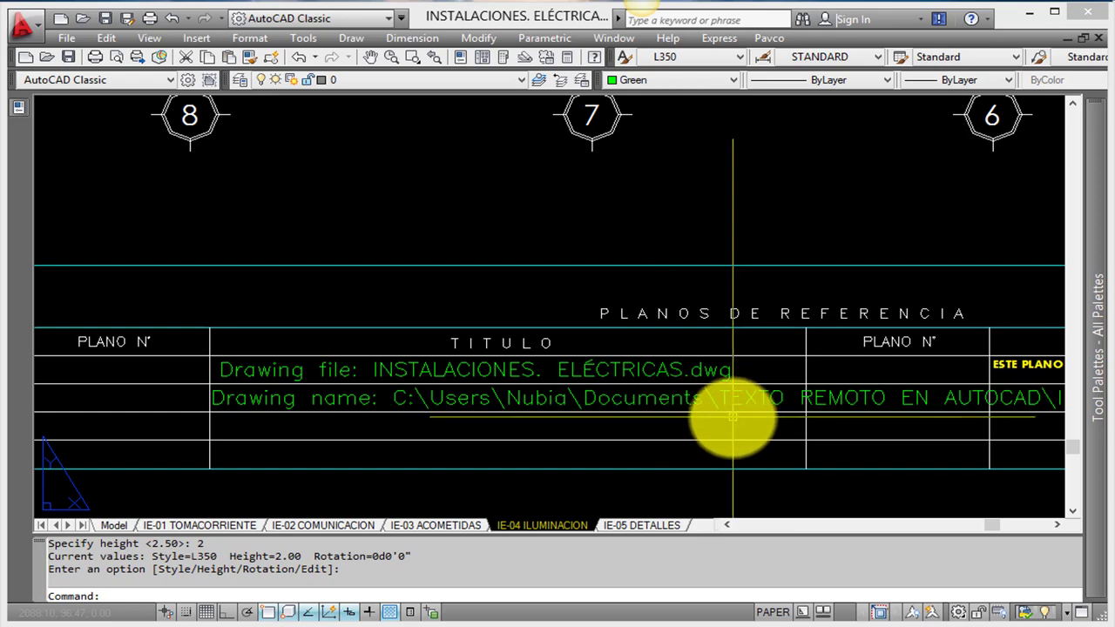
# Copy the English $(edtime…) creation date-and-time expression from Notepad, then minimize Notepad
pyautogui.scroll(3, 286, 406)
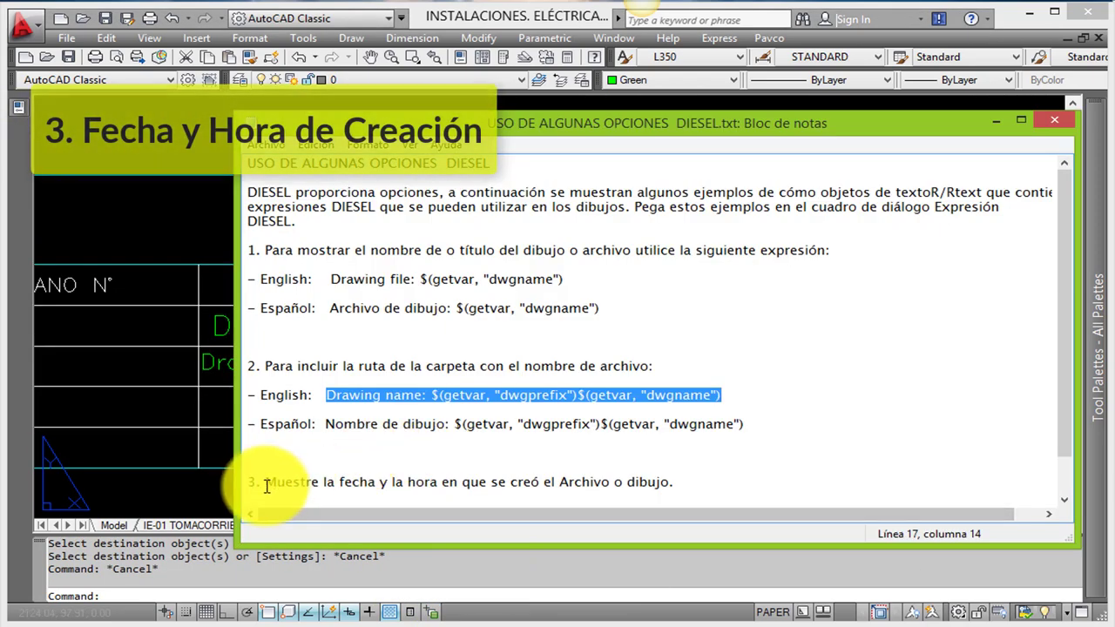
pyautogui.scroll(-1, 1067, 348)
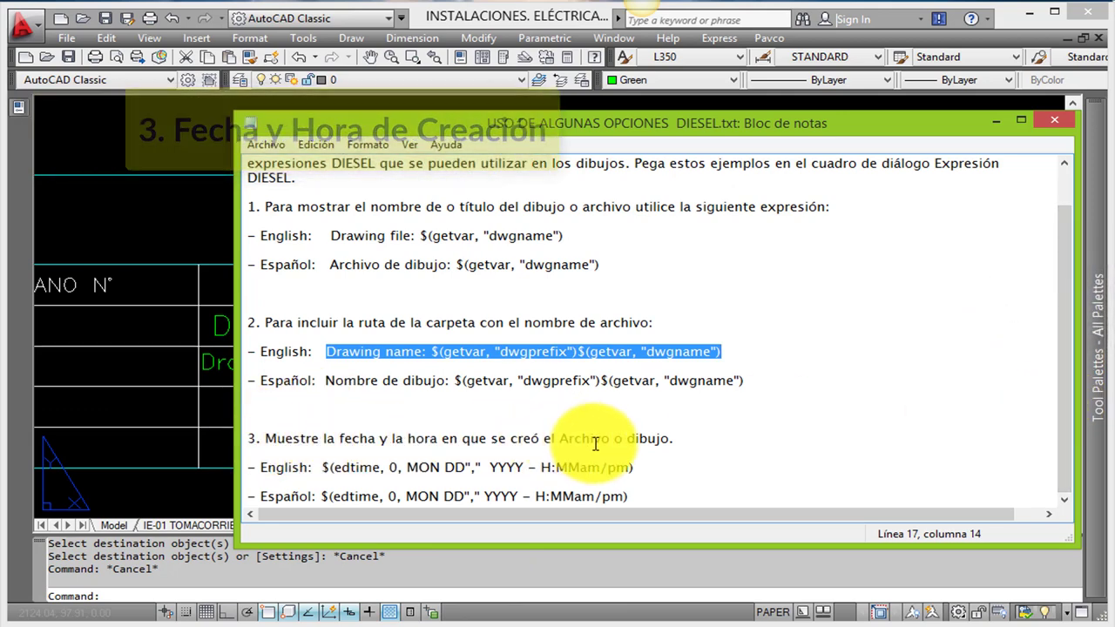
pyautogui.moveTo(322, 468); pyautogui.dragTo(631, 470)
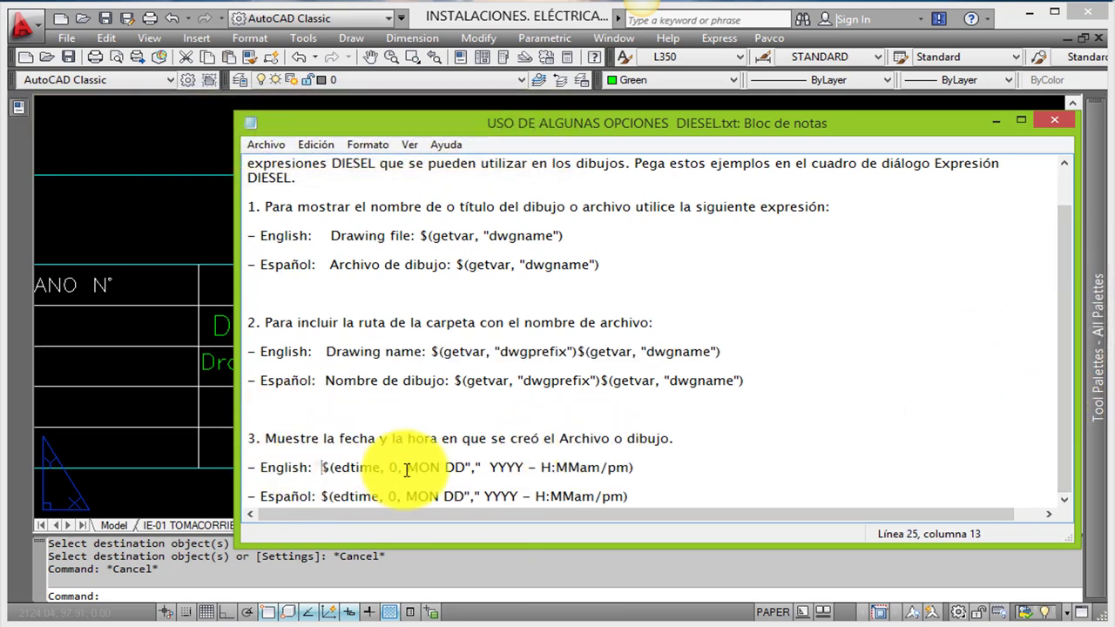
pyautogui.rightClick(634, 477)
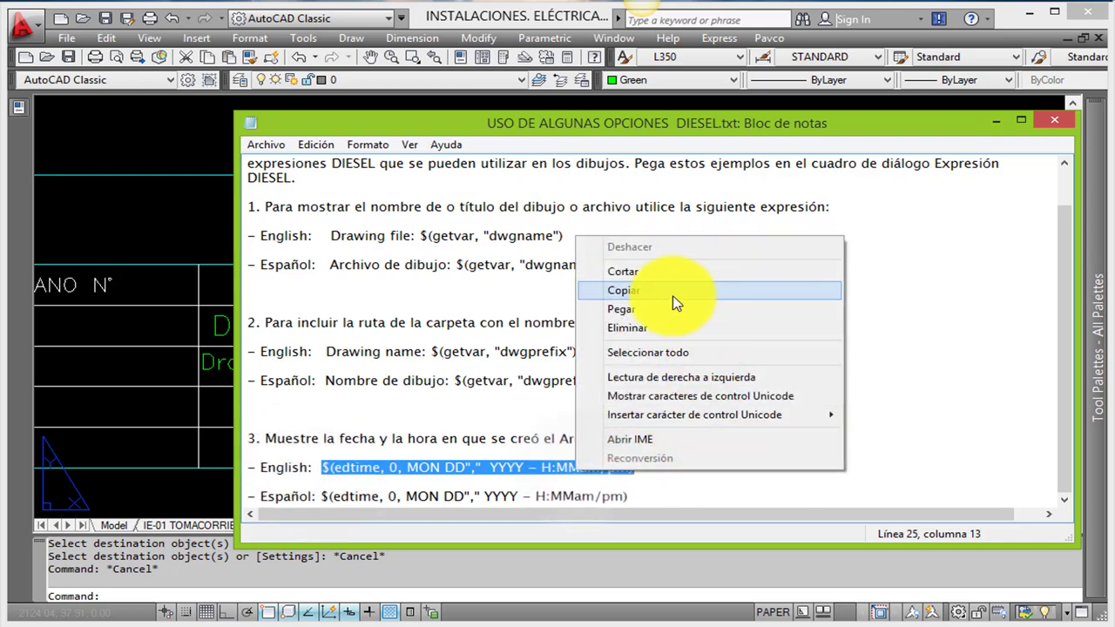
pyautogui.click(616, 293)
pyautogui.click(999, 128)
# Start an RTEXT Diesel field and paste in the copied edtime date-and-time expression
pyautogui.scroll(-5, 787, 259)
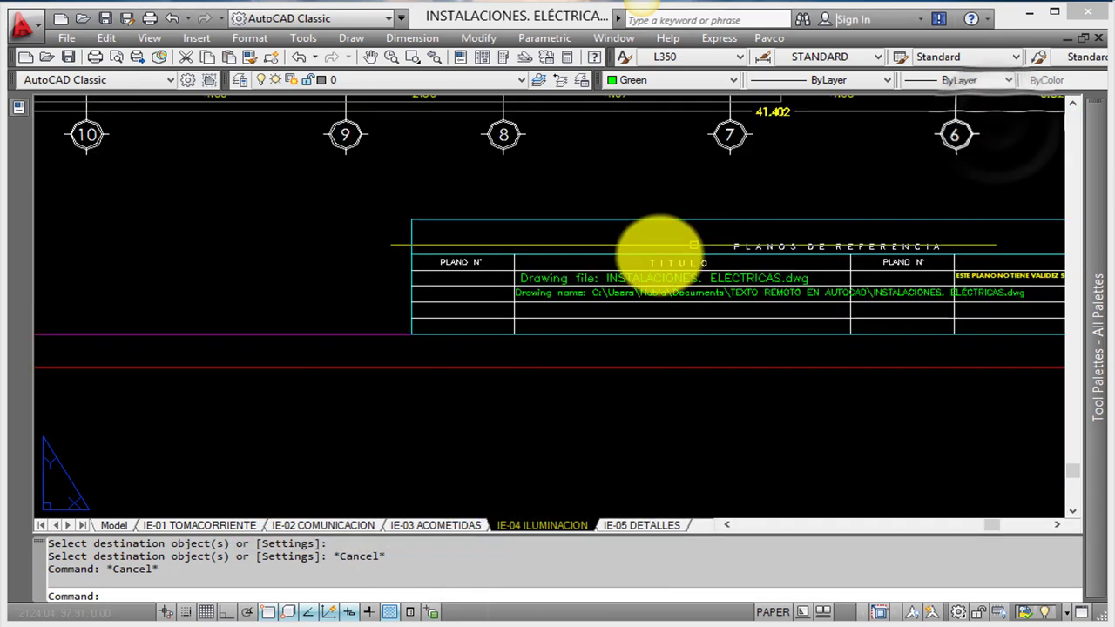
pyautogui.scroll(3, 659, 244)
pyautogui.scroll(1, 609, 299)
pyautogui.moveTo(533, 328); pyautogui.dragTo(461, 350, button='middle')
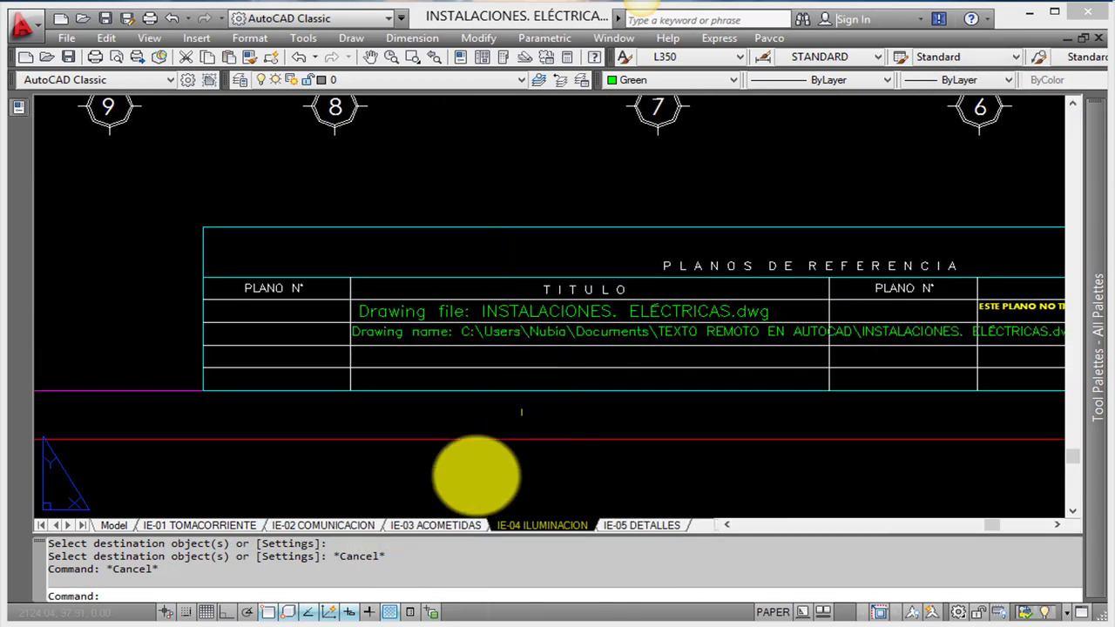
pyautogui.click(115, 596)
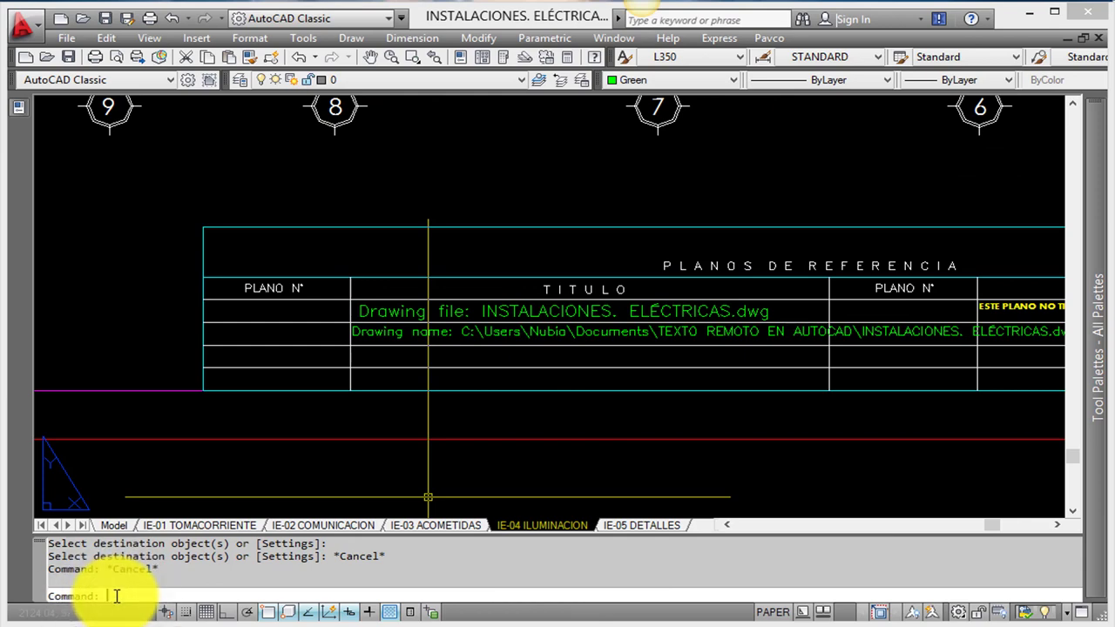
pyautogui.write('t')
pyautogui.press('BackSpace')
pyautogui.write('rt')
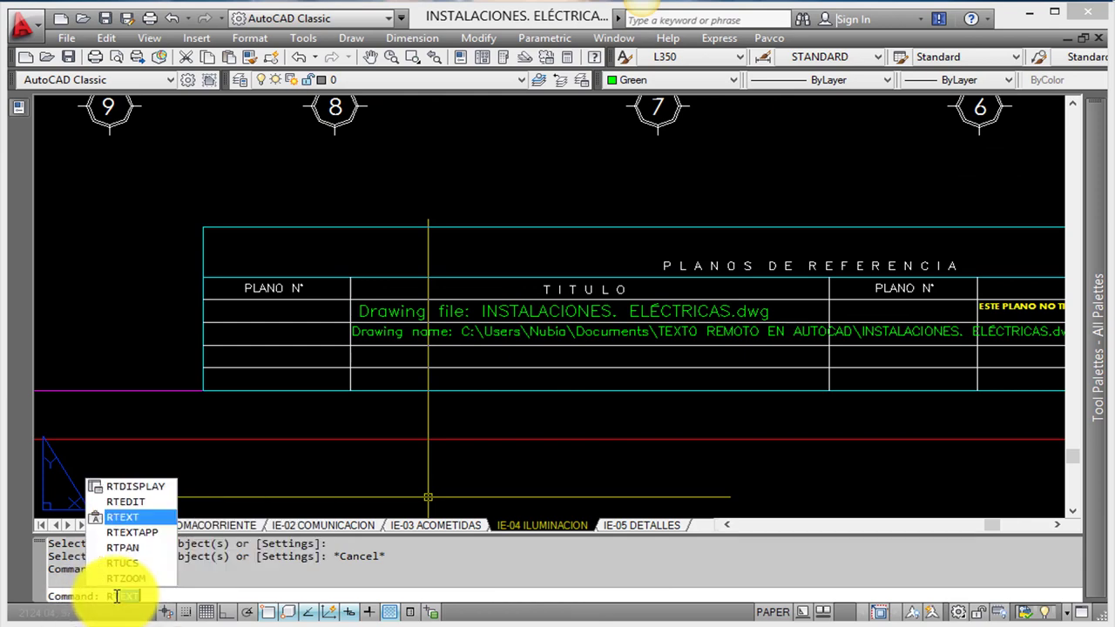
pyautogui.click(133, 519)
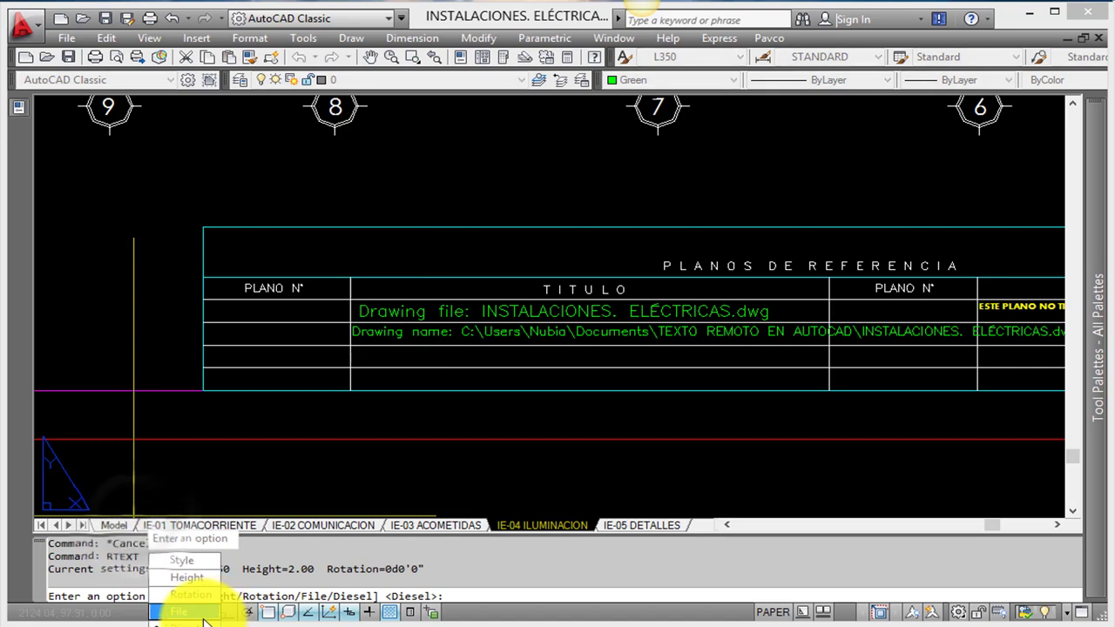
pyautogui.write('D')
pyautogui.press('Return')
pyautogui.rightClick(383, 245)
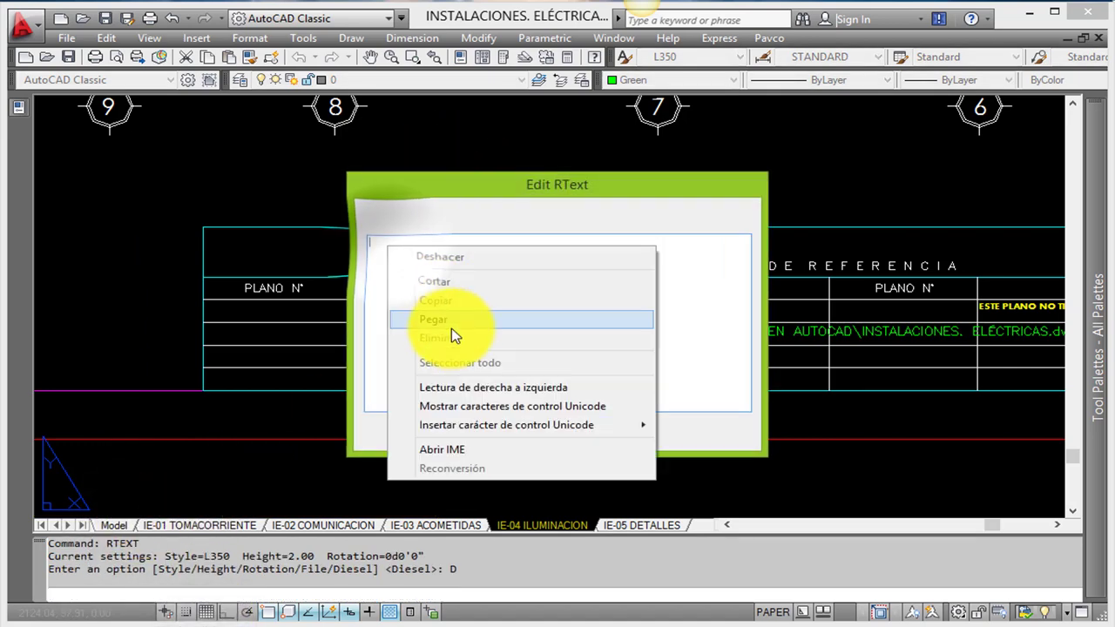
pyautogui.click(461, 319)
pyautogui.click(508, 433)
# Set the date field's height and place it in the row below Drawing name
pyautogui.scroll(4, 374, 366)
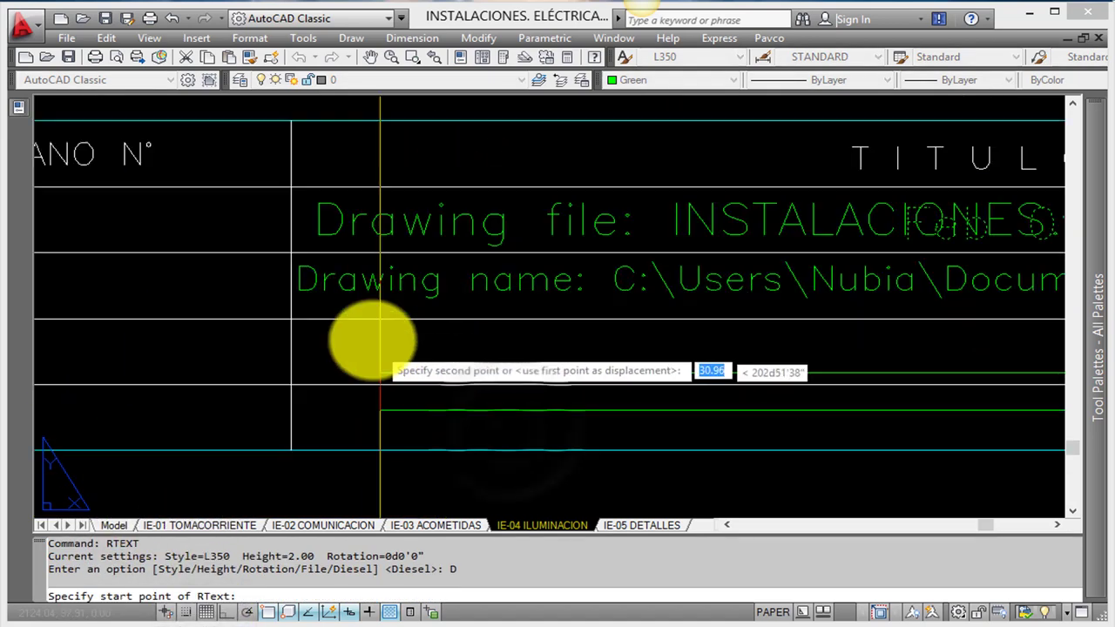
pyautogui.press('Down')
pyautogui.click(346, 383)
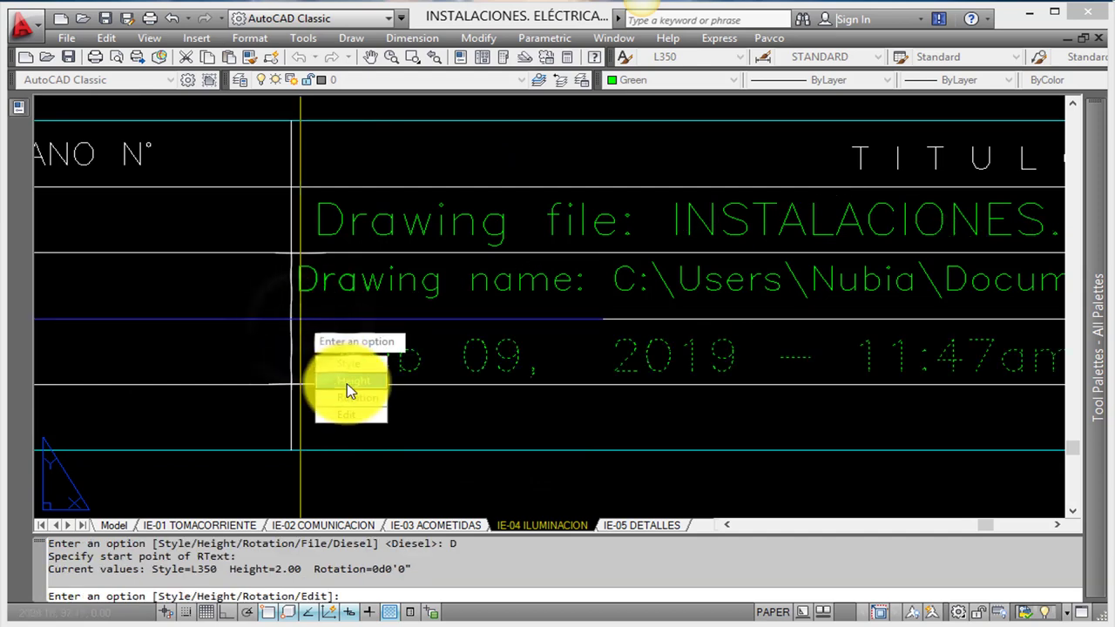
pyautogui.press('Return')
pyautogui.click(316, 319)
pyautogui.scroll(-1, 497, 403)
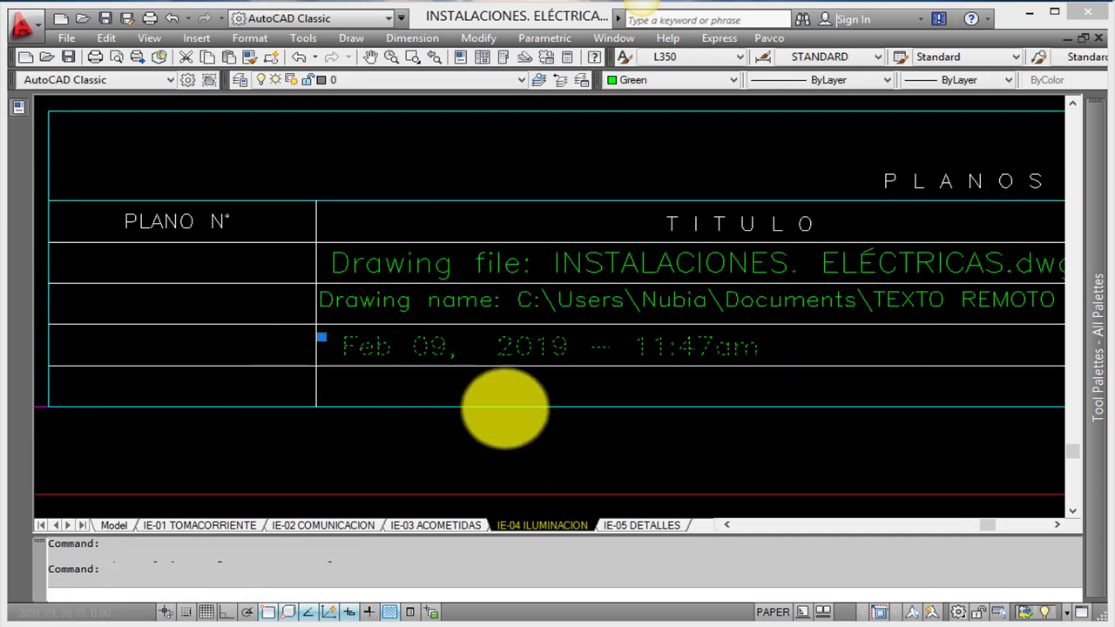
# Move the Feb 09, 2019 — 11:47am field into alignment under the Drawing name line
pyautogui.write('m')
pyautogui.press('Return')
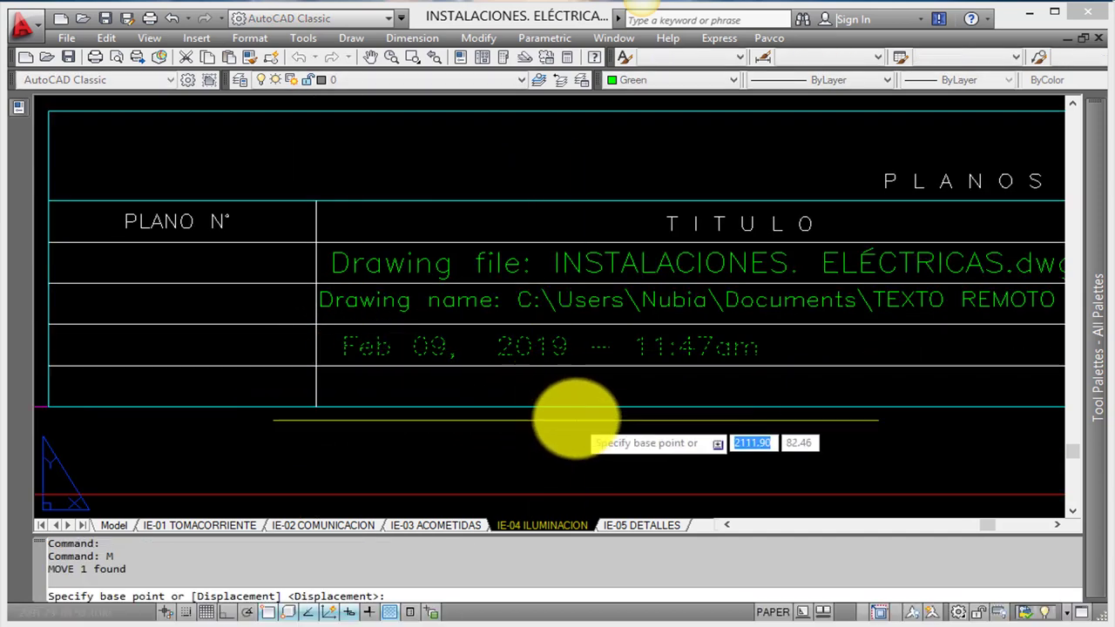
pyautogui.click(571, 404)
pyautogui.scroll(2, 569, 398)
pyautogui.click(555, 383)
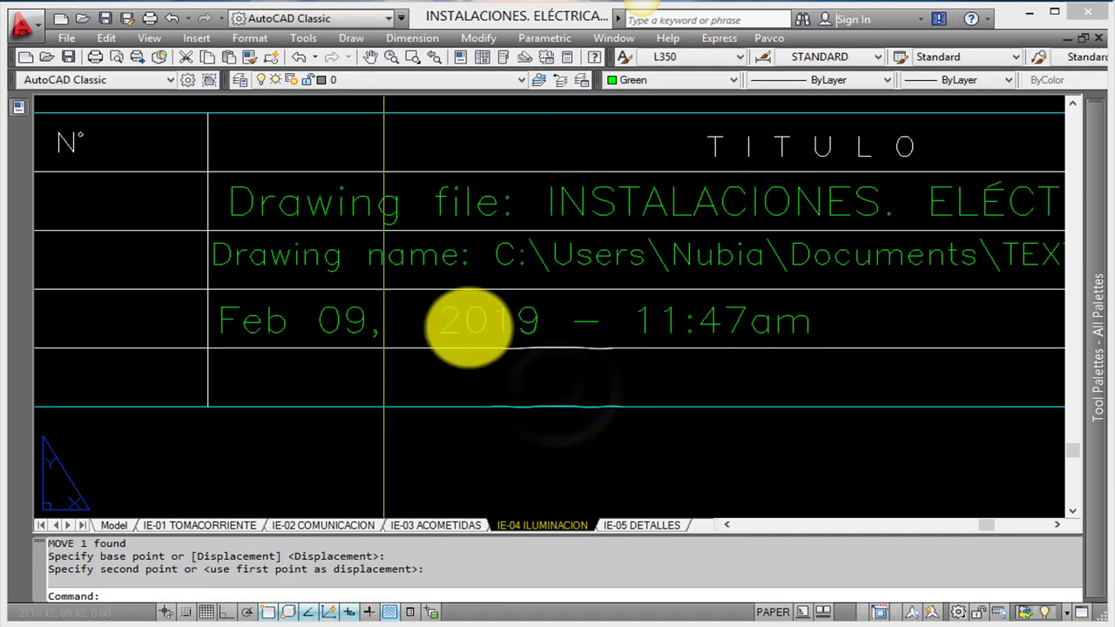
pyautogui.scroll(-5, 377, 308)
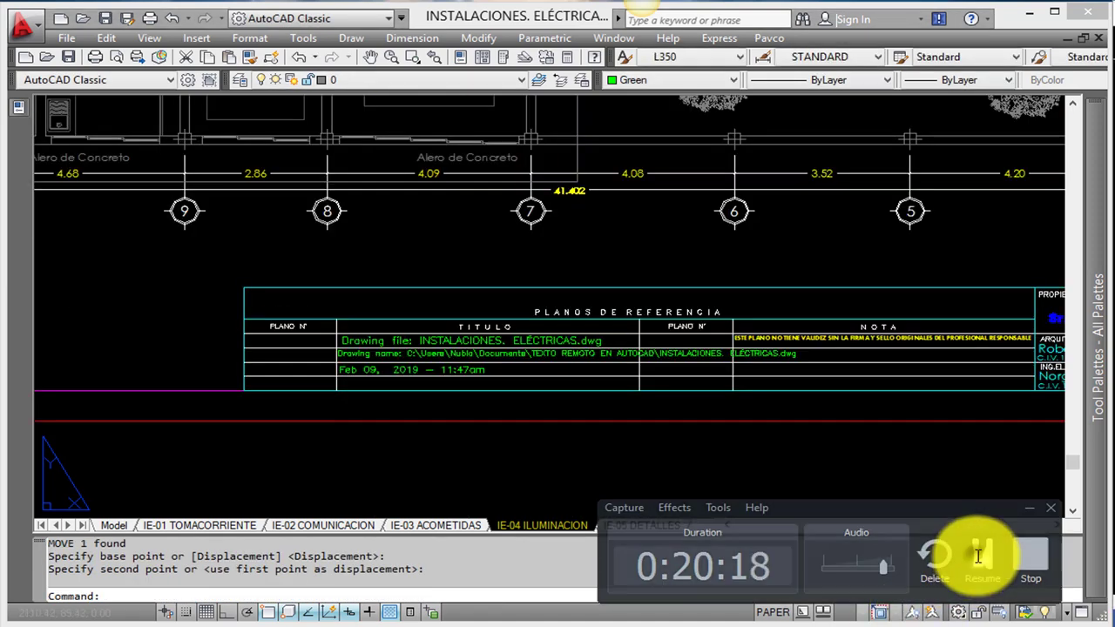
pyautogui.scroll(-1, 510, 455)
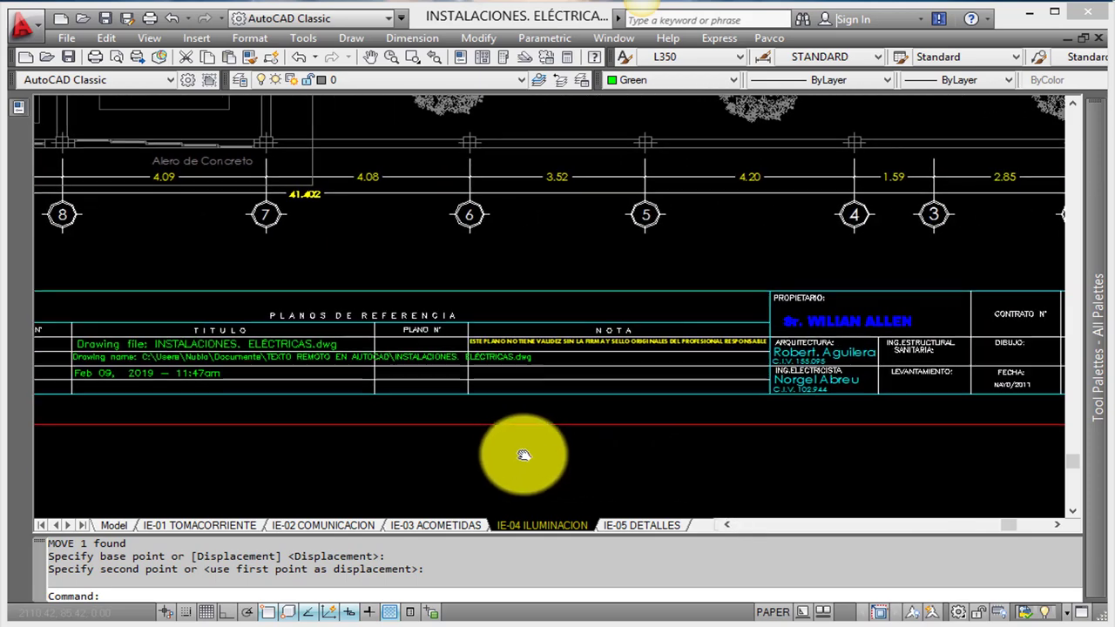
pyautogui.scroll(-1, 478, 437)
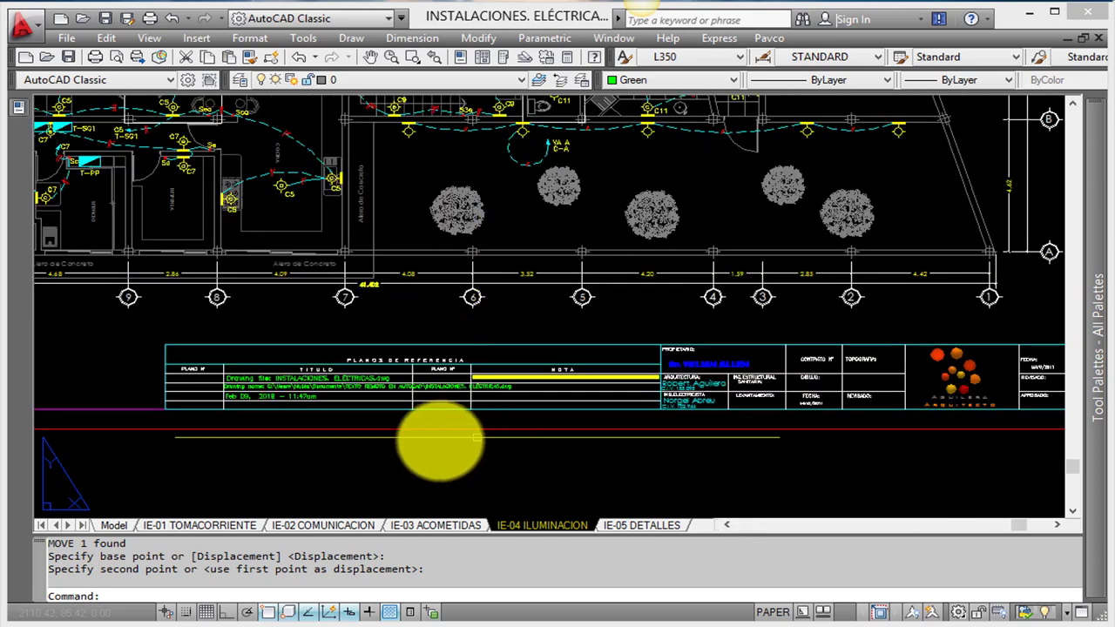
pyautogui.moveTo(697, 386); pyautogui.dragTo(544, 400, button='middle')
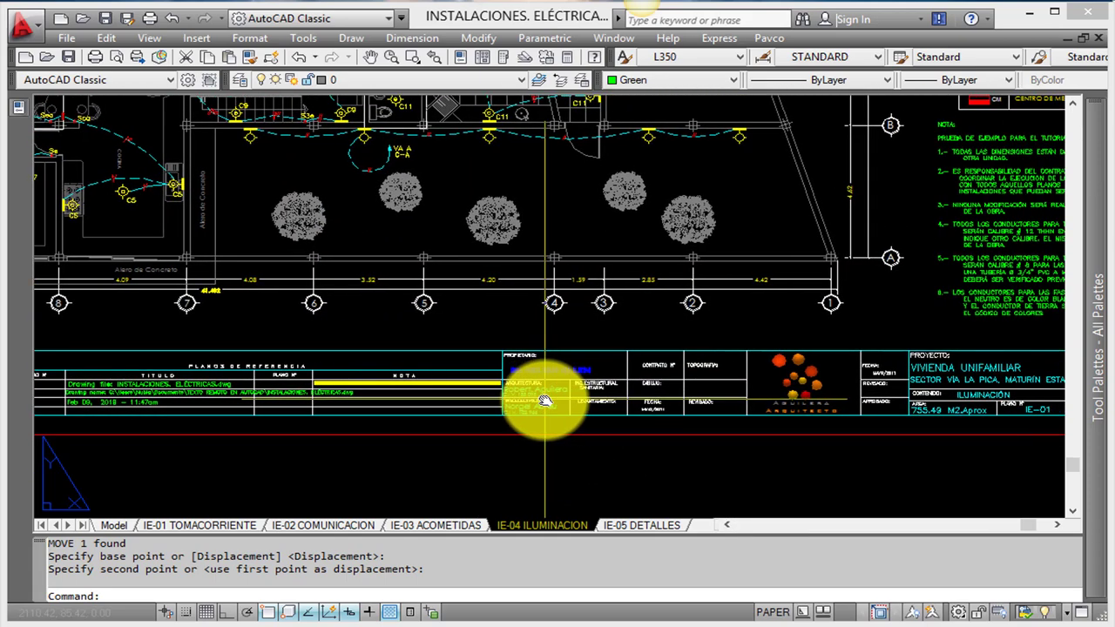